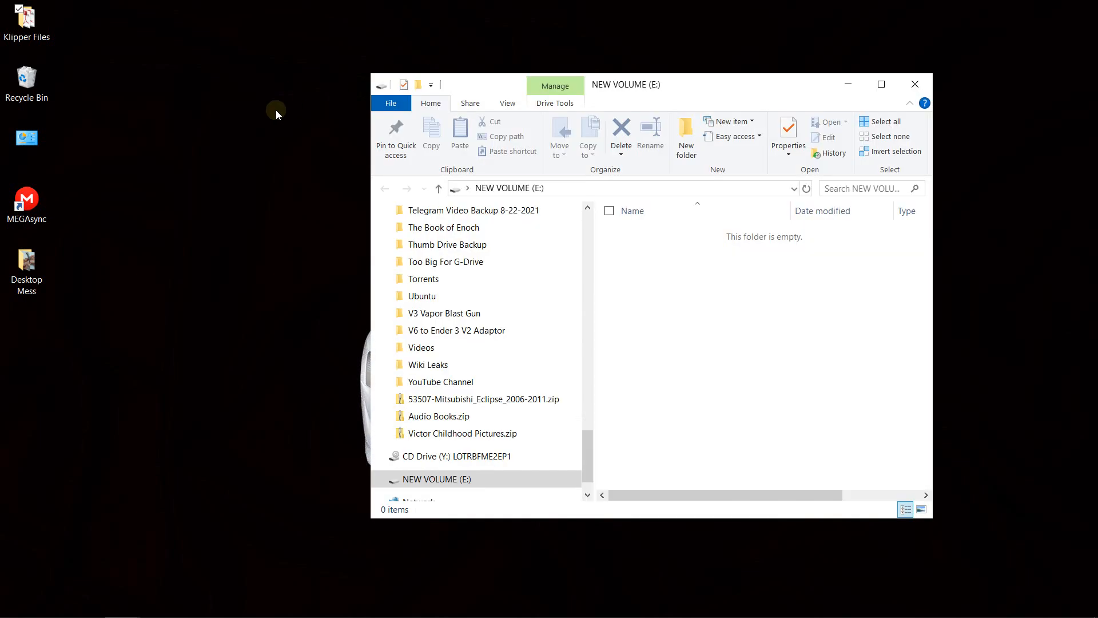
# - Close the empty NEW VOLUME (E:) window and launch Raspberry Pi Imager
pyautogui.click(903, 84)
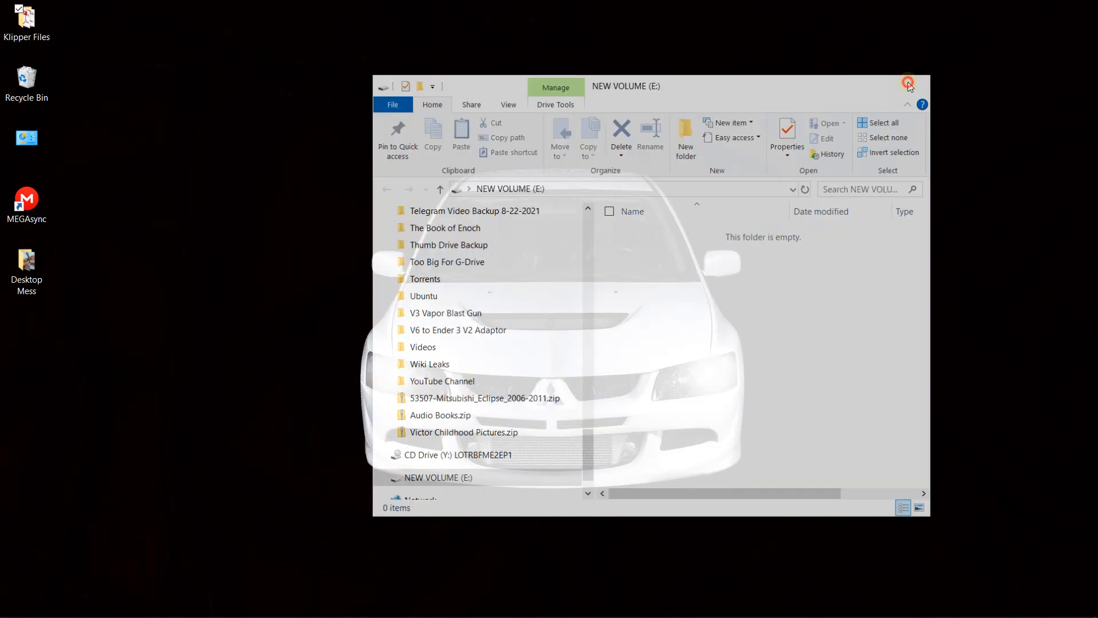
pyautogui.moveTo(38, 611)
pyautogui.click(17, 603)
pyautogui.click(107, 392)
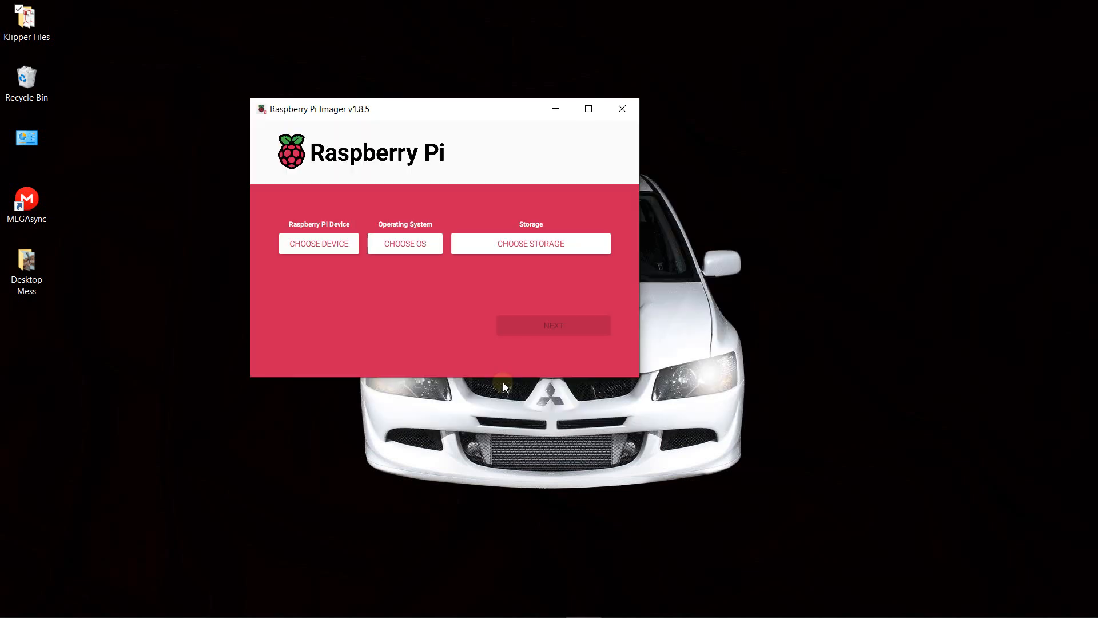
# - Place the Raspberry Pi Imager window beside the MainsailOS Flashing Guide PDF in Adobe Acrobat
pyautogui.moveTo(473, 110); pyautogui.dragTo(247, 142)
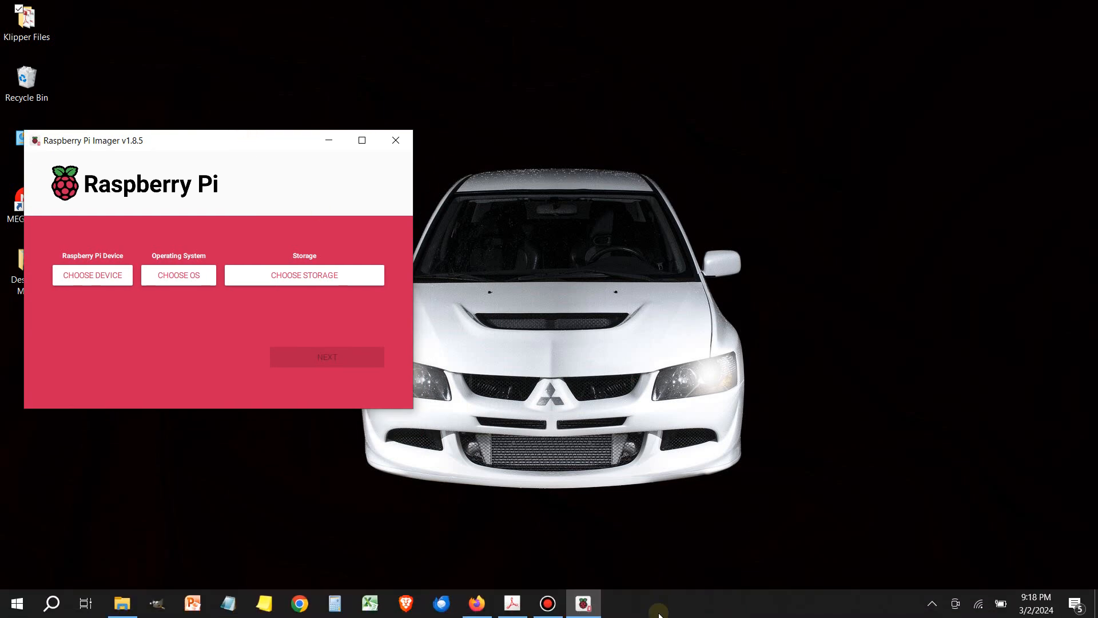
pyautogui.click(511, 605)
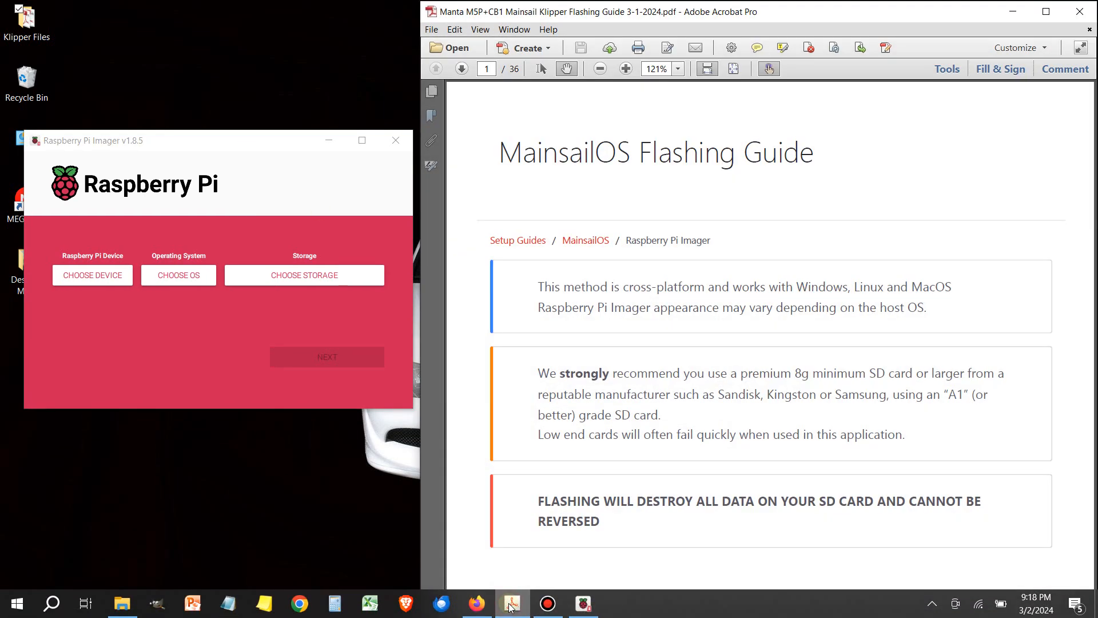
pyautogui.moveTo(289, 148); pyautogui.dragTo(281, 124)
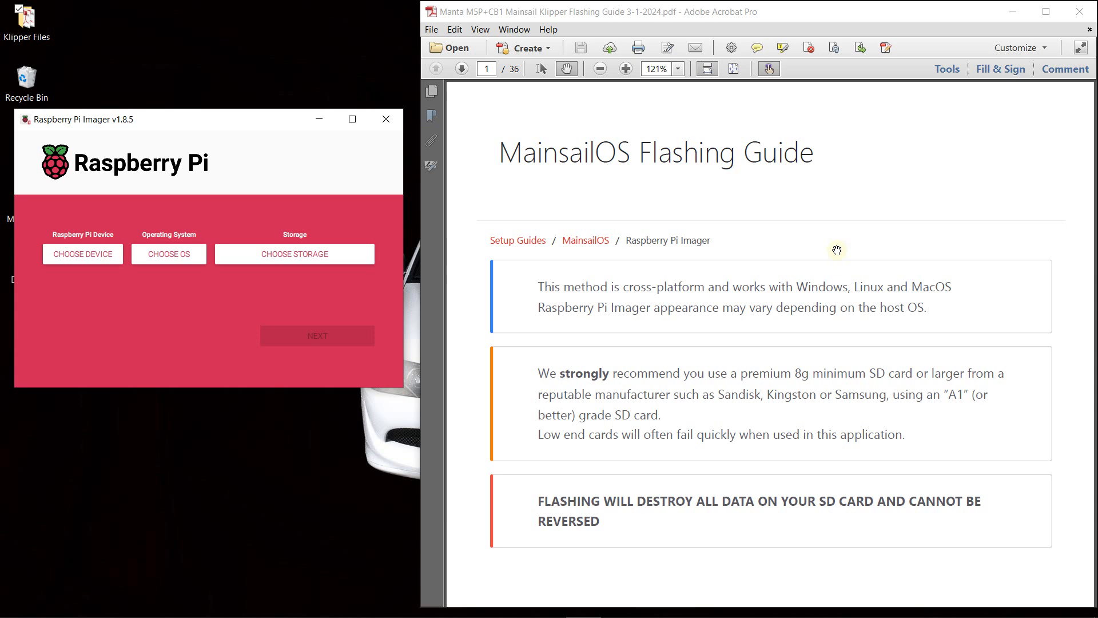
# - Read the guide's SD card advice, preparation section and instructions for choosing a custom operating system
pyautogui.scroll(-3, 837, 250)
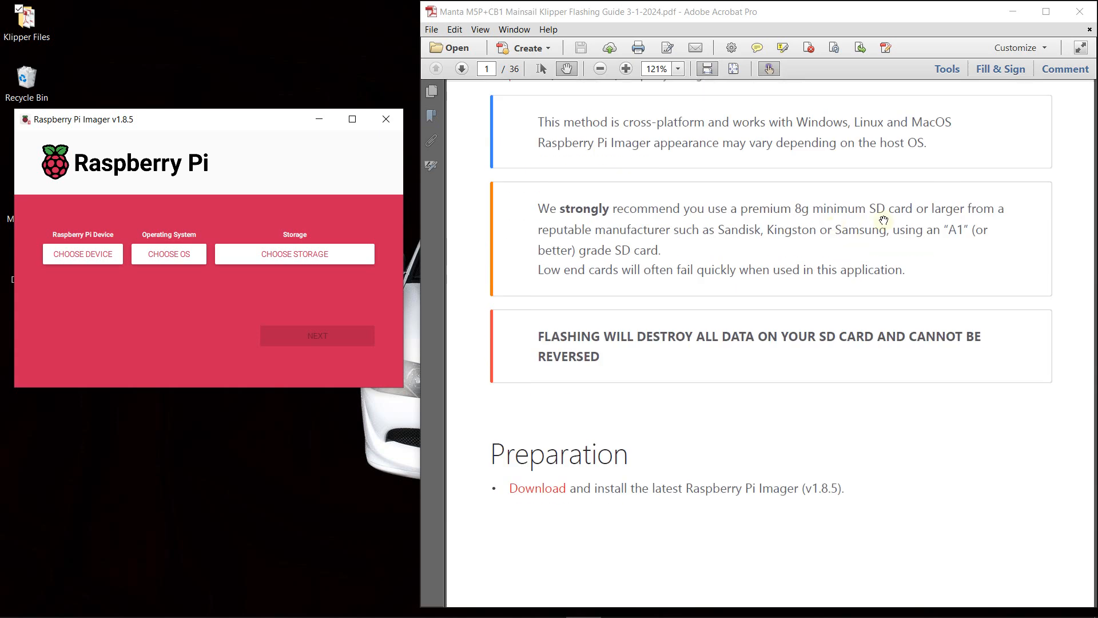
pyautogui.scroll(-3, 883, 220)
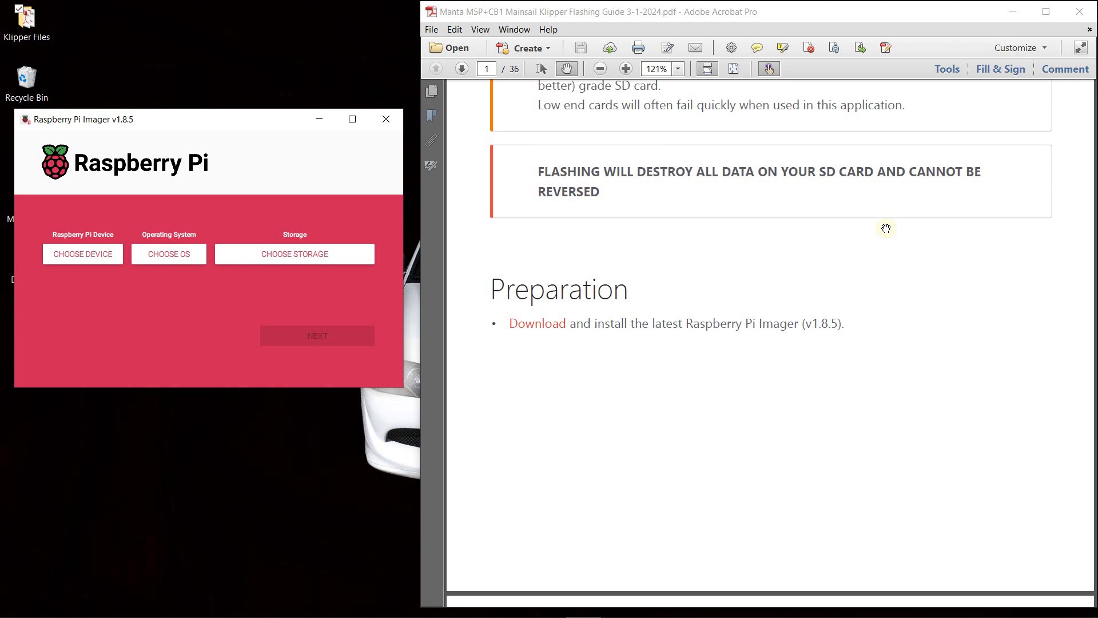
pyautogui.scroll(-2, 886, 228)
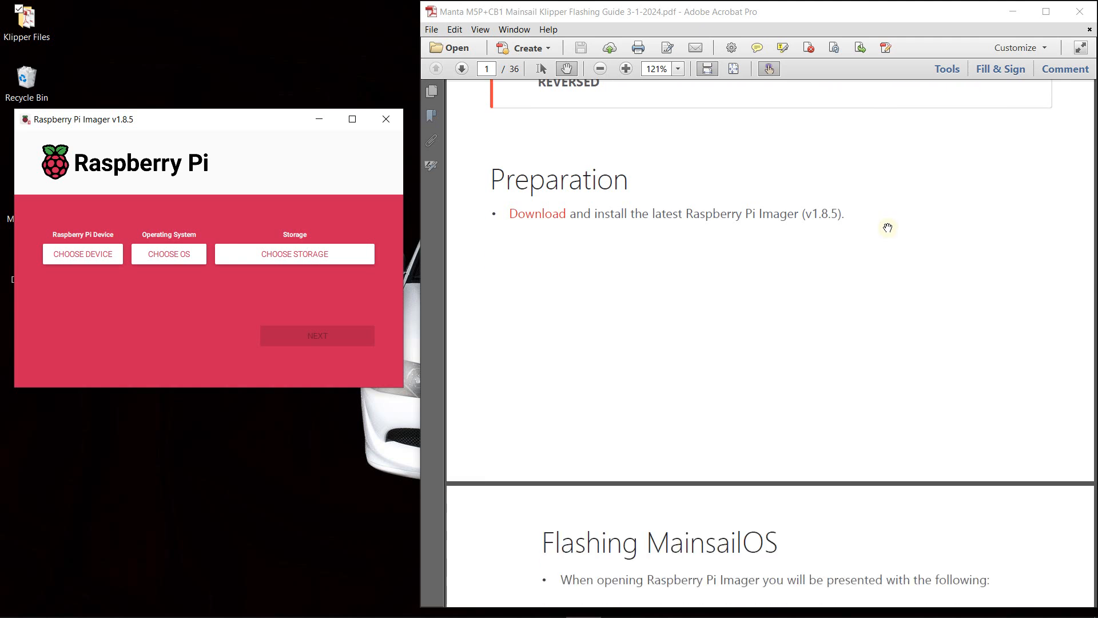
pyautogui.scroll(1, 888, 227)
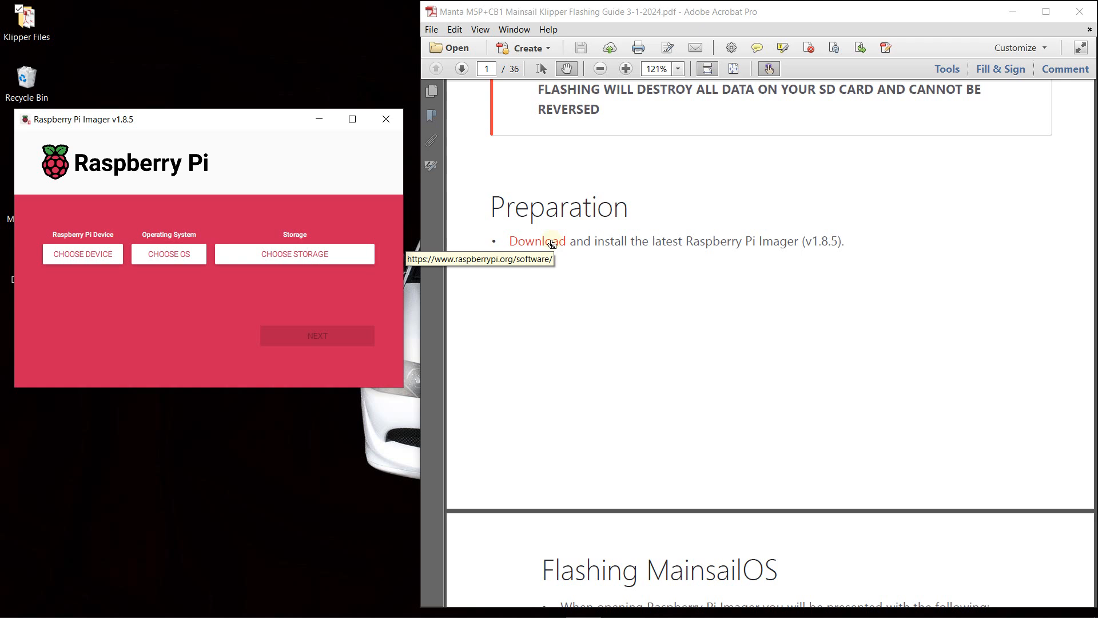
pyautogui.scroll(-7, 1039, 269)
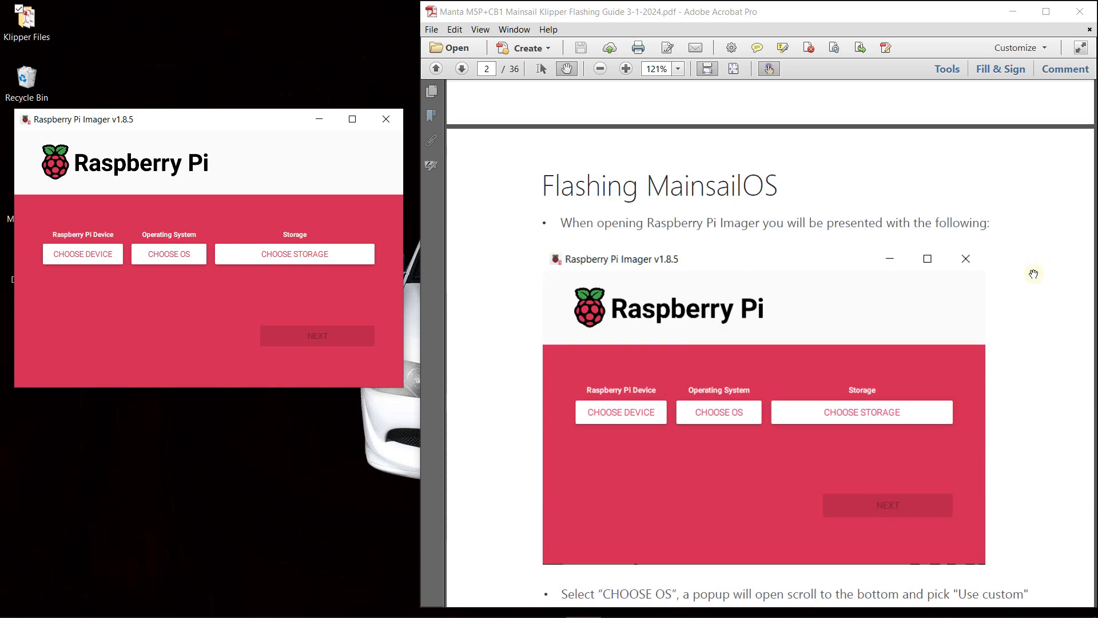
pyautogui.scroll(-6, 1034, 274)
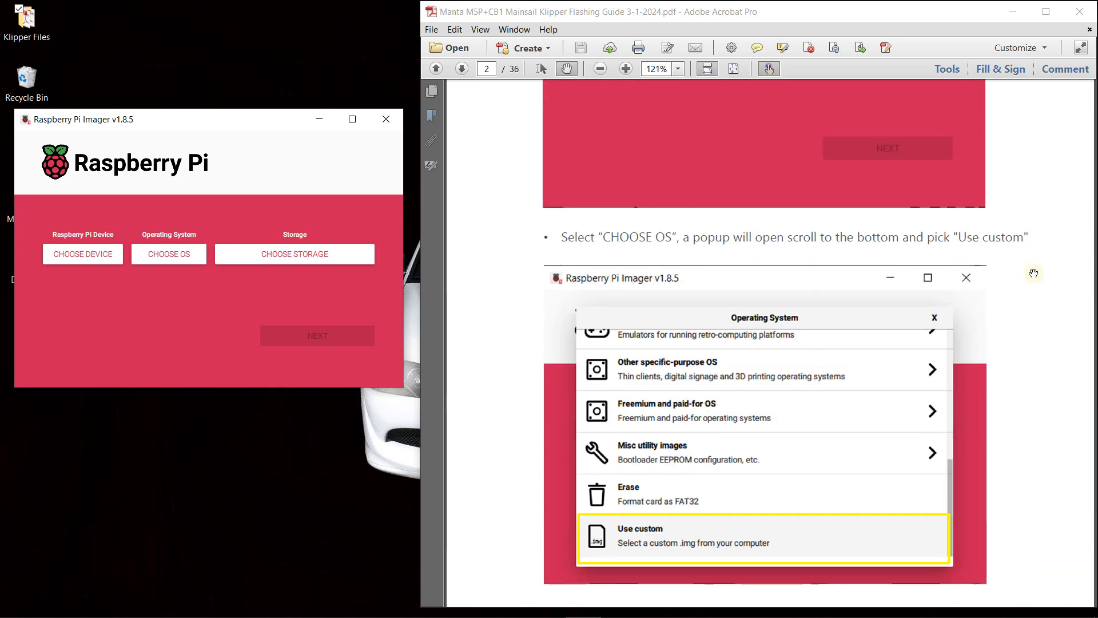
pyautogui.scroll(2, 1034, 274)
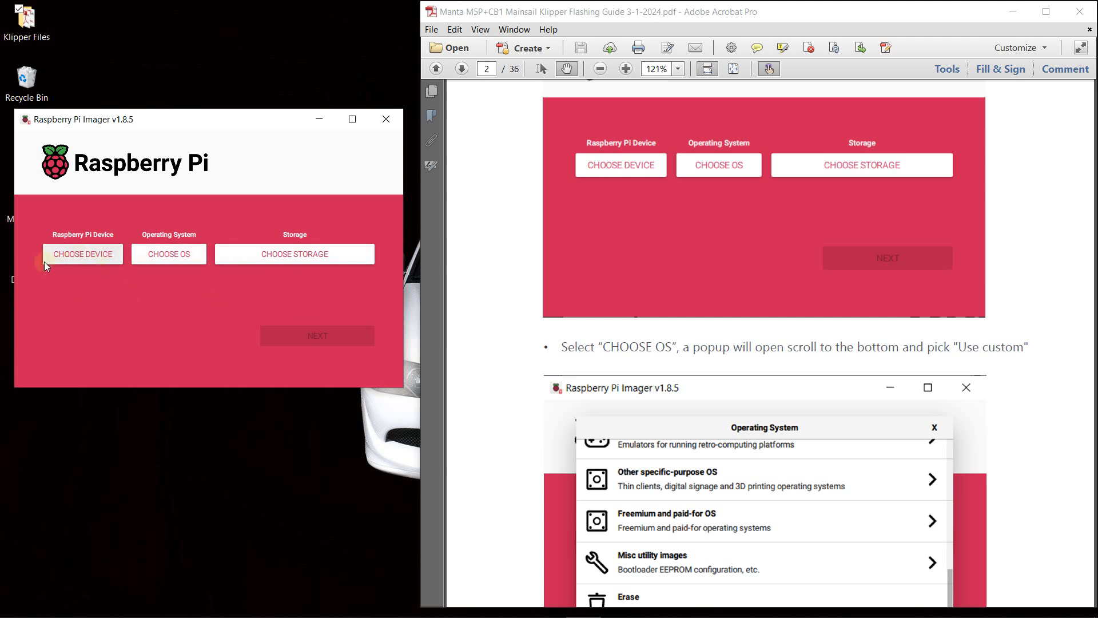
# - Choose the Use custom option as the operating system to browse for an image file
pyautogui.click(179, 259)
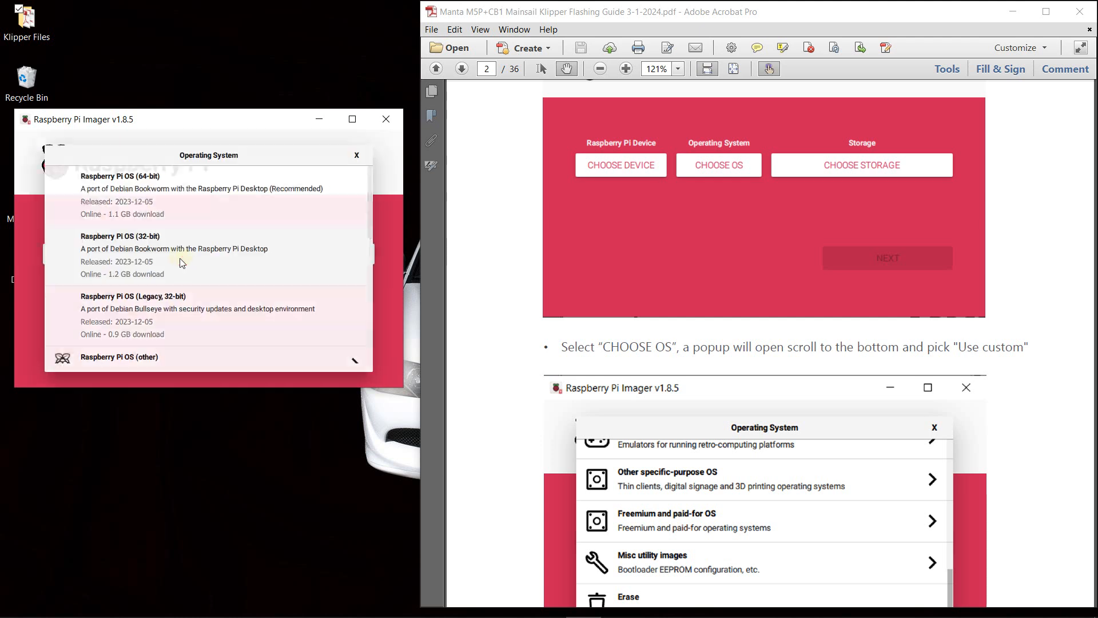
pyautogui.scroll(-8, 248, 277)
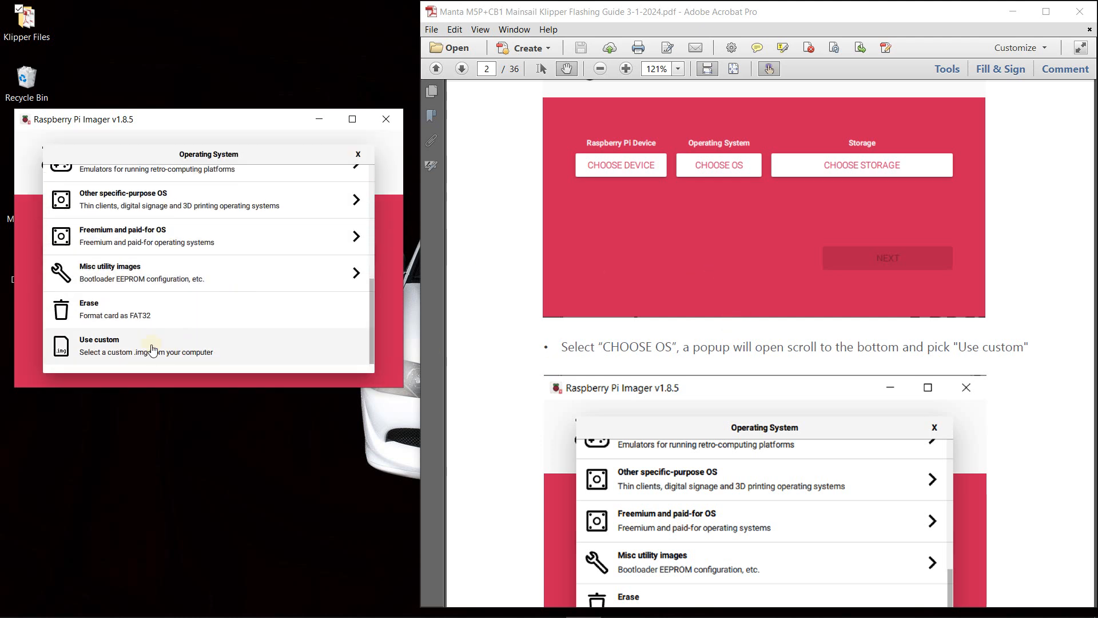
pyautogui.click(152, 349)
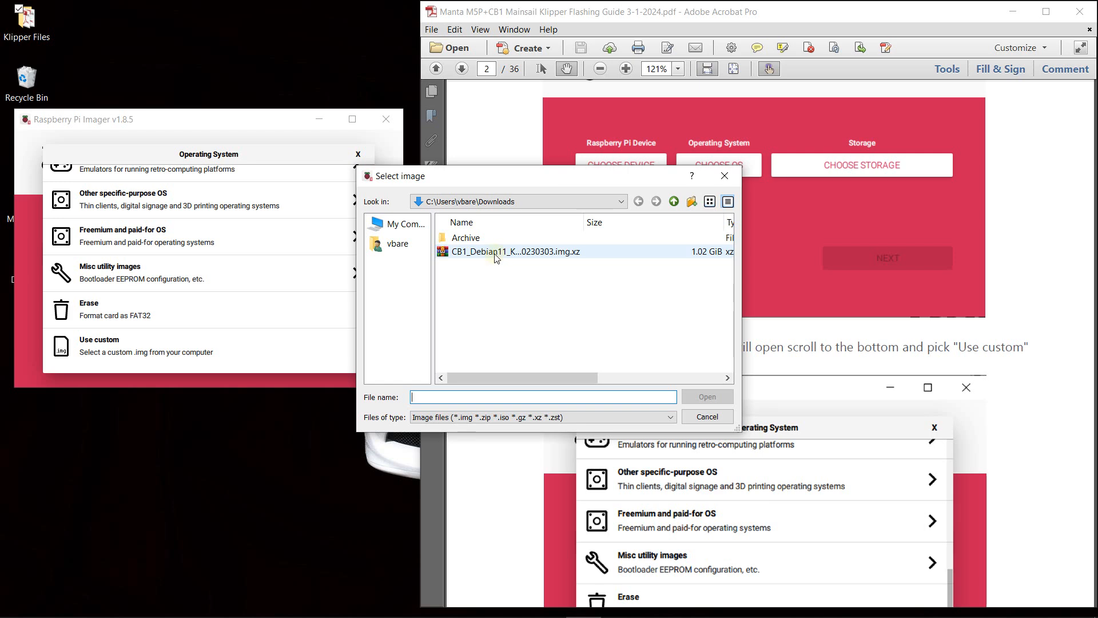
# - Switch to Chrome, search for "btt cb1 github" and open the bigtreetech/CB1 releases page
pyautogui.moveTo(185, 615)
pyautogui.click(303, 615)
pyautogui.click(571, 280)
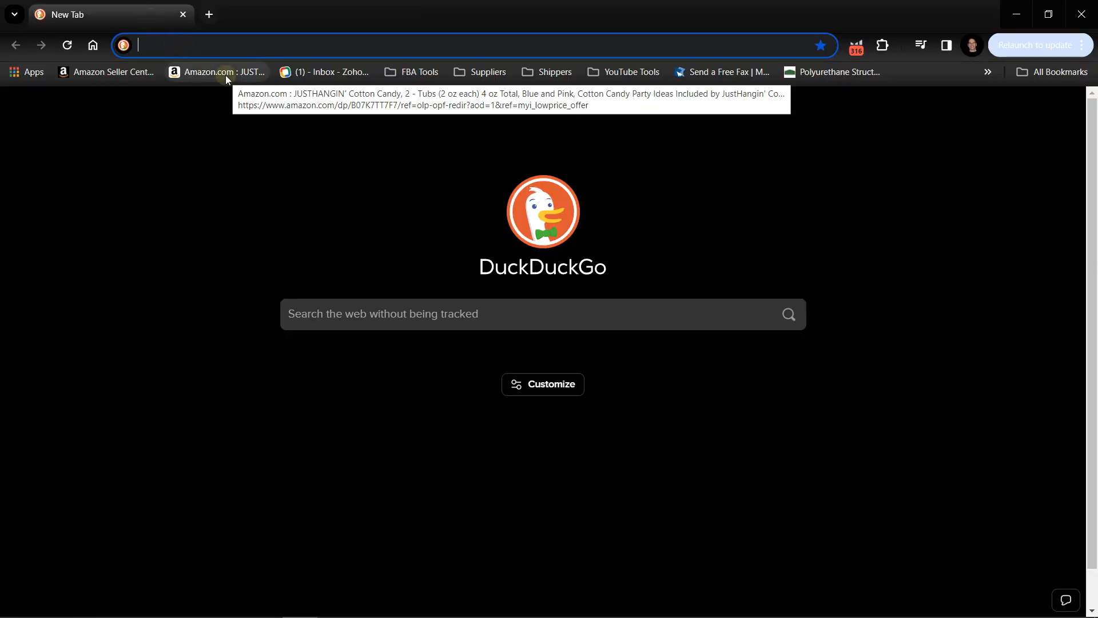
pyautogui.write('btt ')
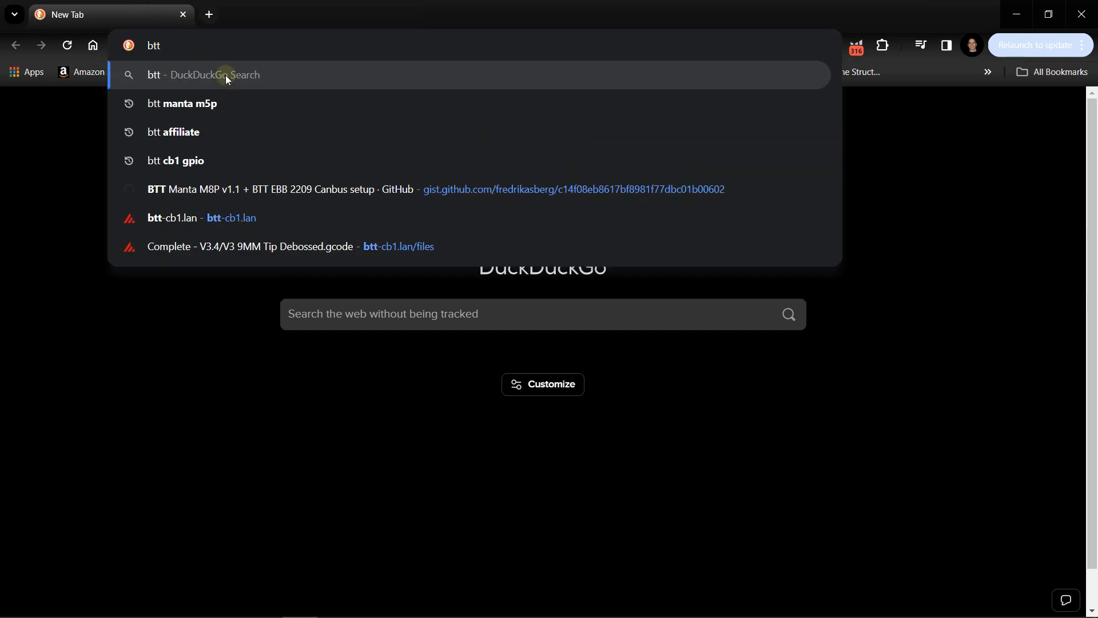
pyautogui.write('cb1')
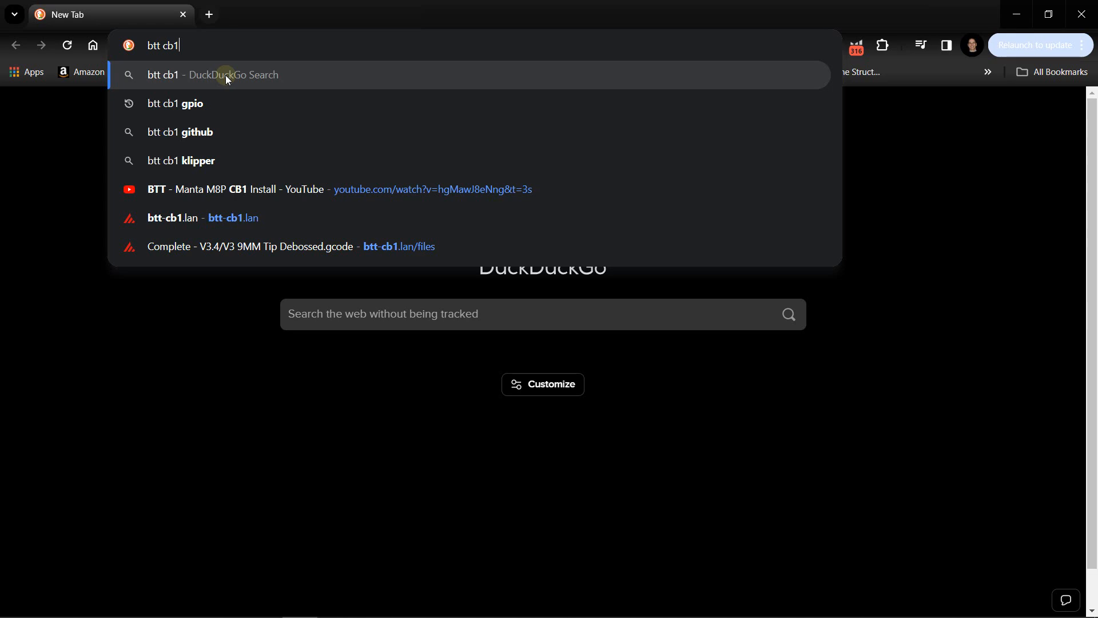
pyautogui.click(187, 132)
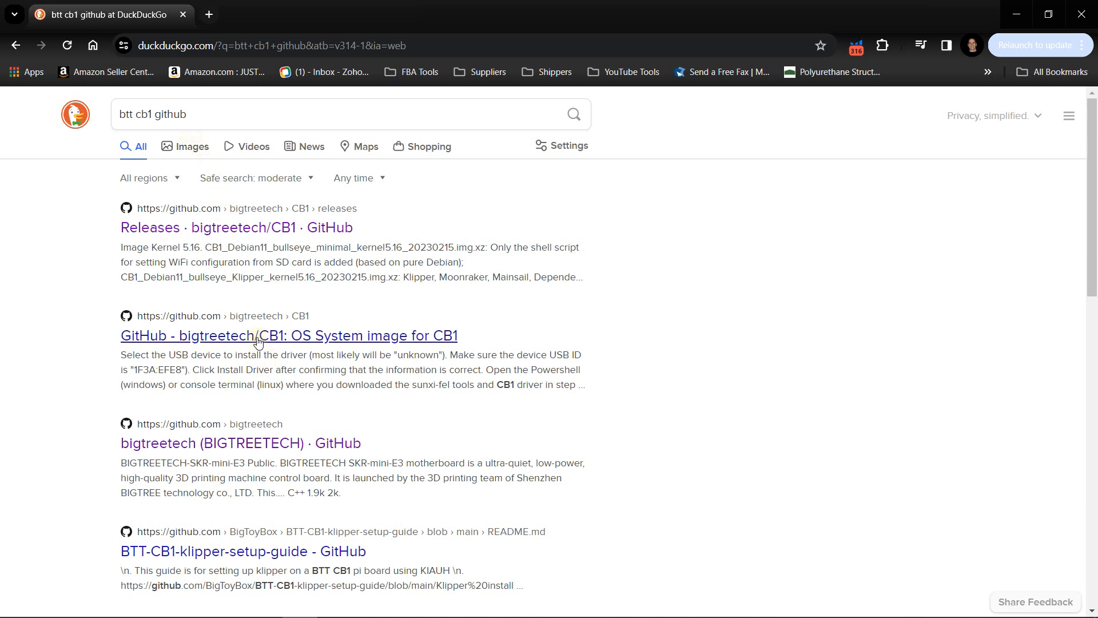
pyautogui.click(237, 229)
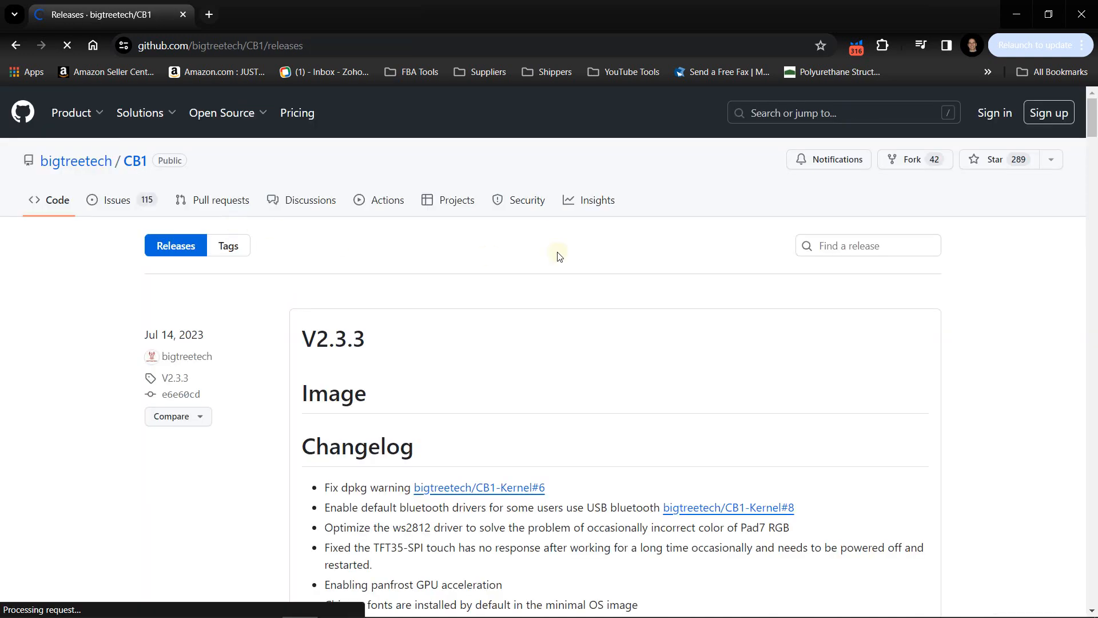
# - Find the CB1 release marked Latest, V2.3.2, open its page and examine the downloadable image assets
pyautogui.scroll(-2, 772, 311)
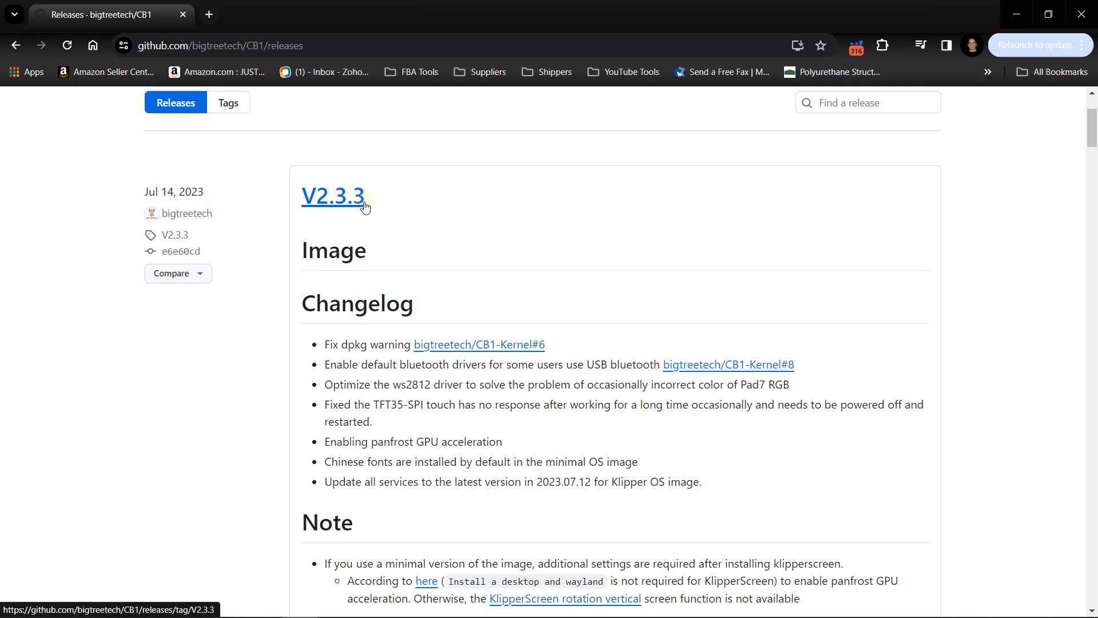
pyautogui.scroll(-5, 544, 238)
pyautogui.scroll(5, 568, 238)
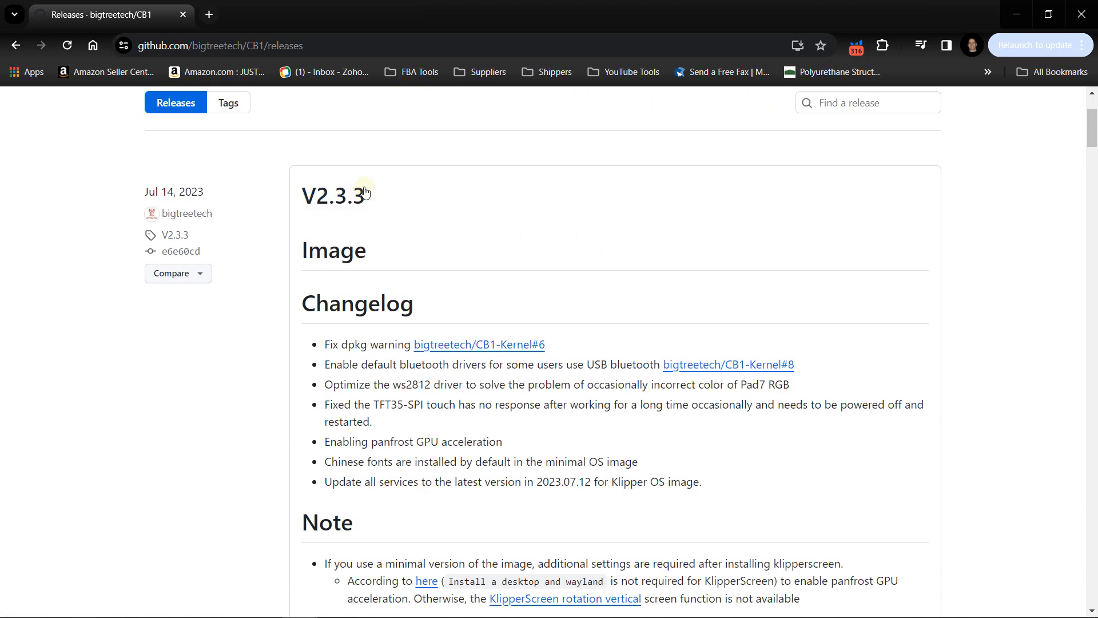
pyautogui.scroll(-7, 826, 233)
pyautogui.scroll(-2, 826, 234)
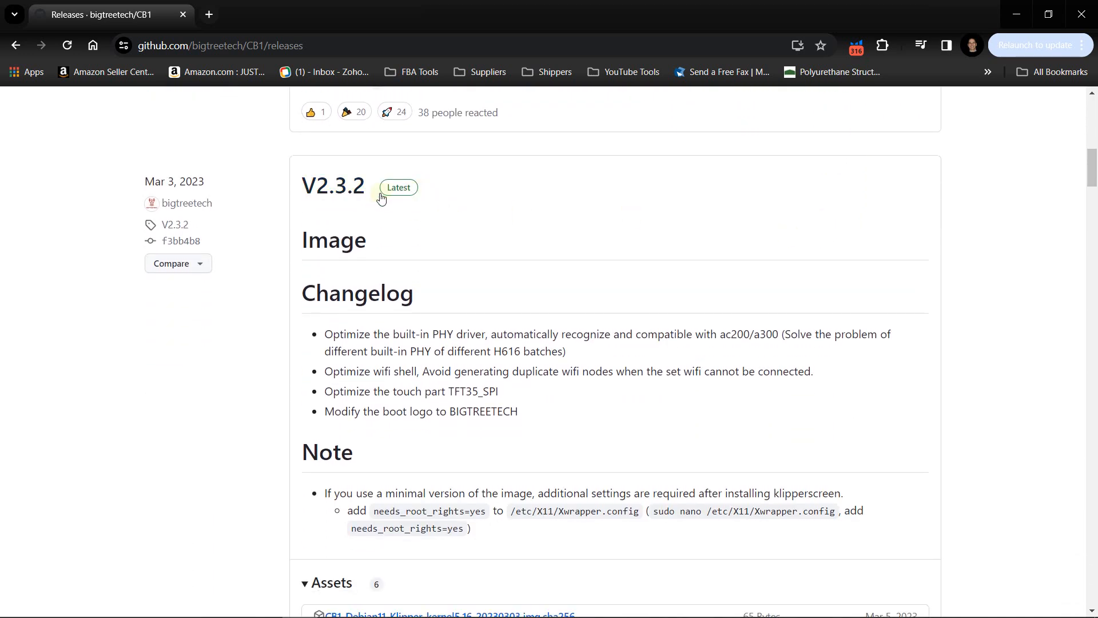
pyautogui.scroll(-1, 464, 192)
pyautogui.scroll(1, 434, 190)
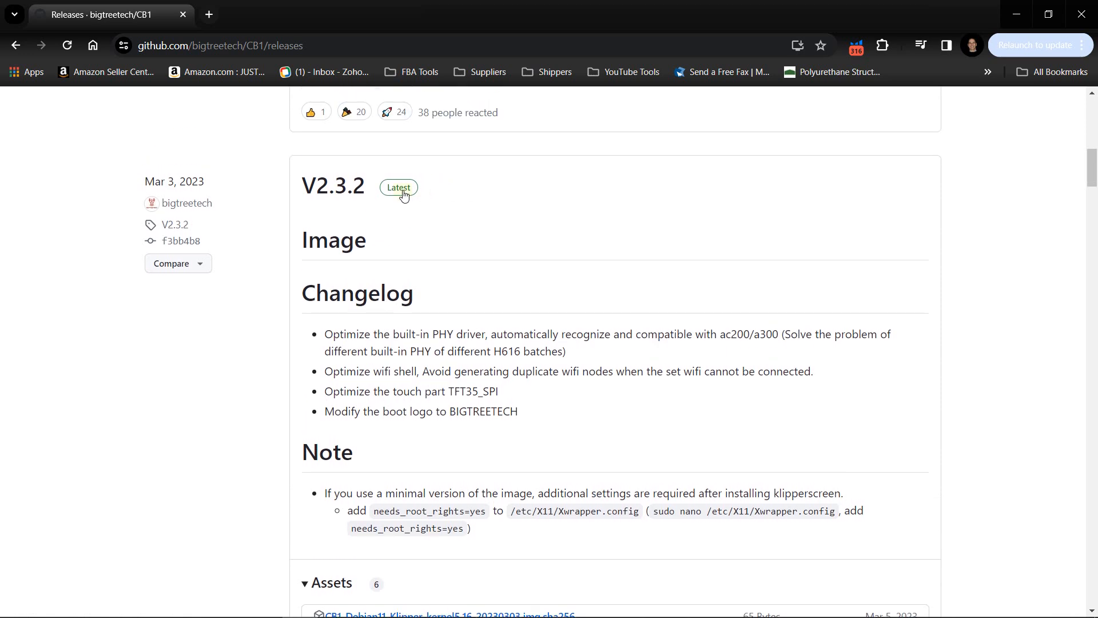
pyautogui.scroll(-1, 406, 169)
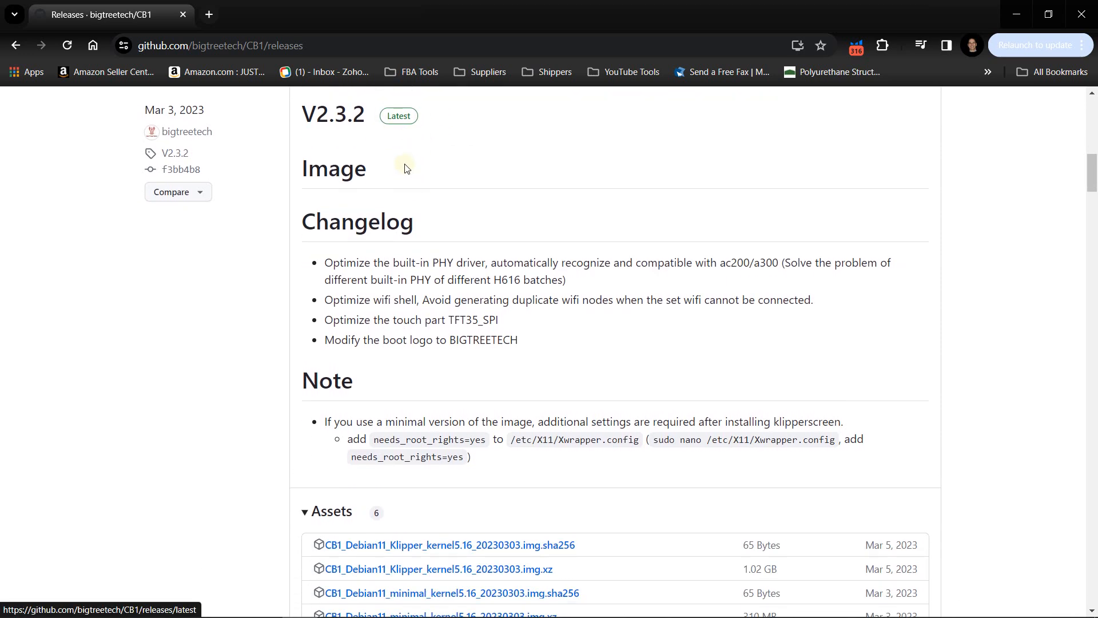
pyautogui.click(406, 117)
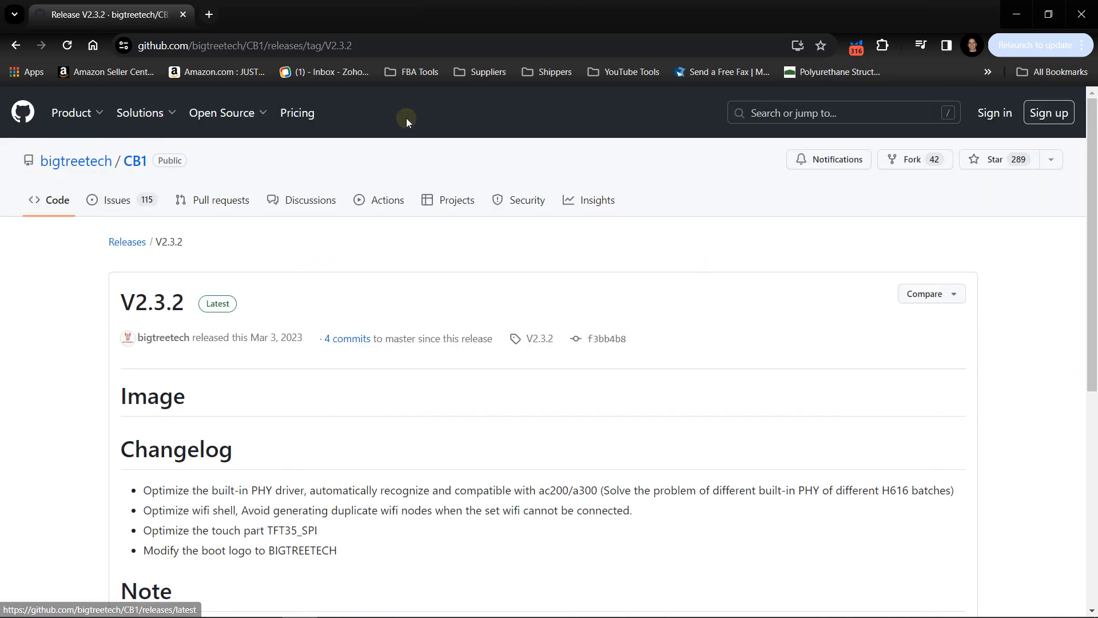
pyautogui.scroll(-7, 655, 383)
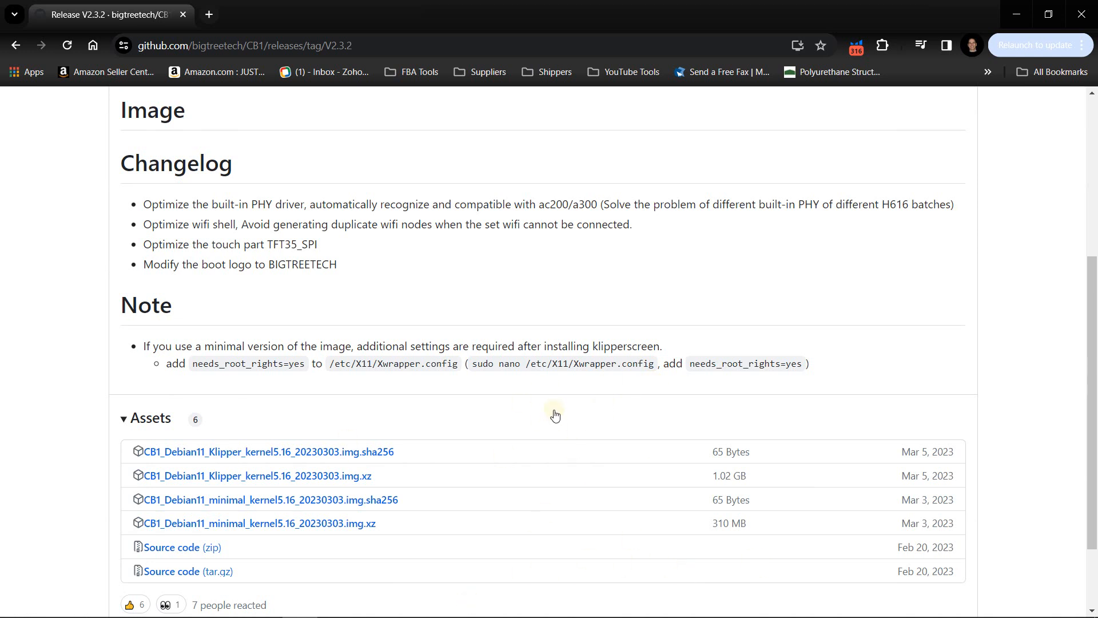
pyautogui.scroll(-2, 554, 416)
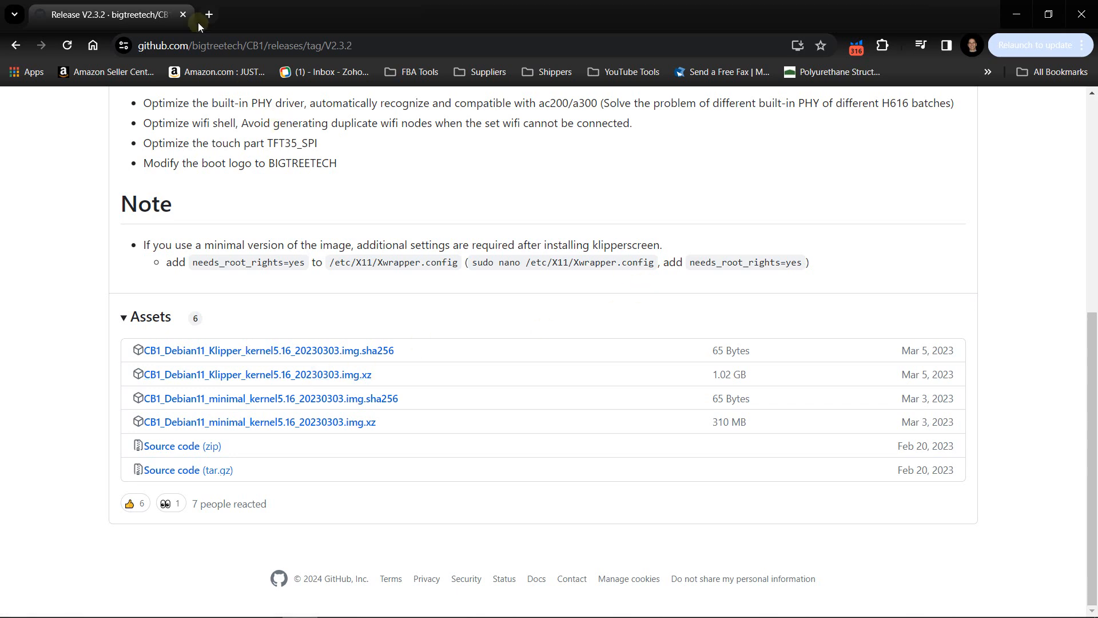
# - Close the browser and load CB1_Debian11_Klipper_kernel5.16_20230303.img.xz from Downloads as the Imager's operating system
pyautogui.click(1092, 21)
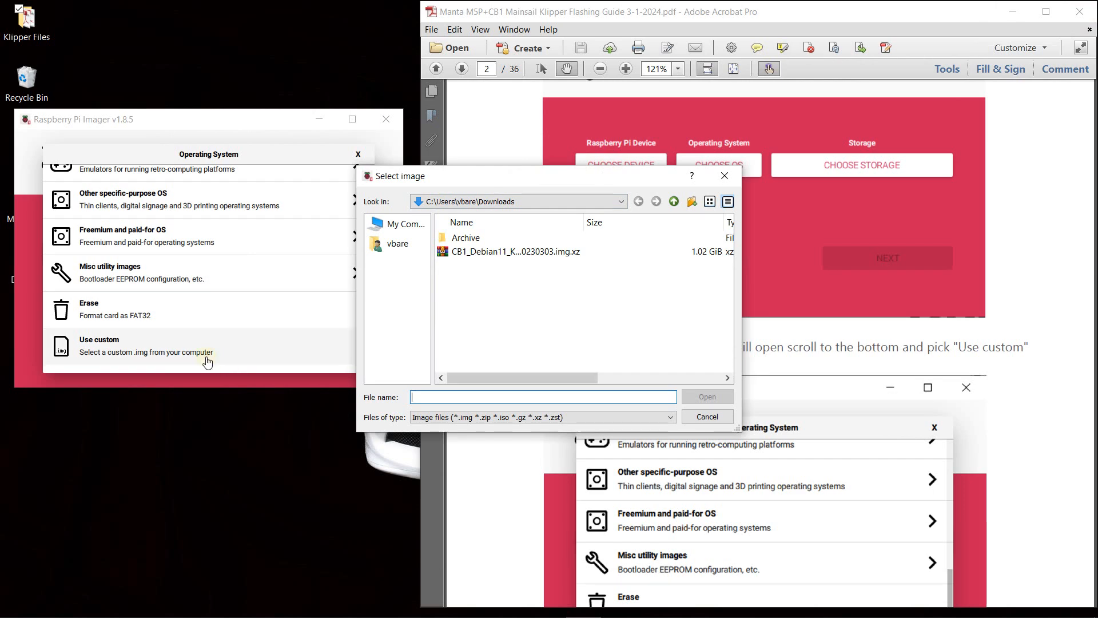
pyautogui.click(511, 256)
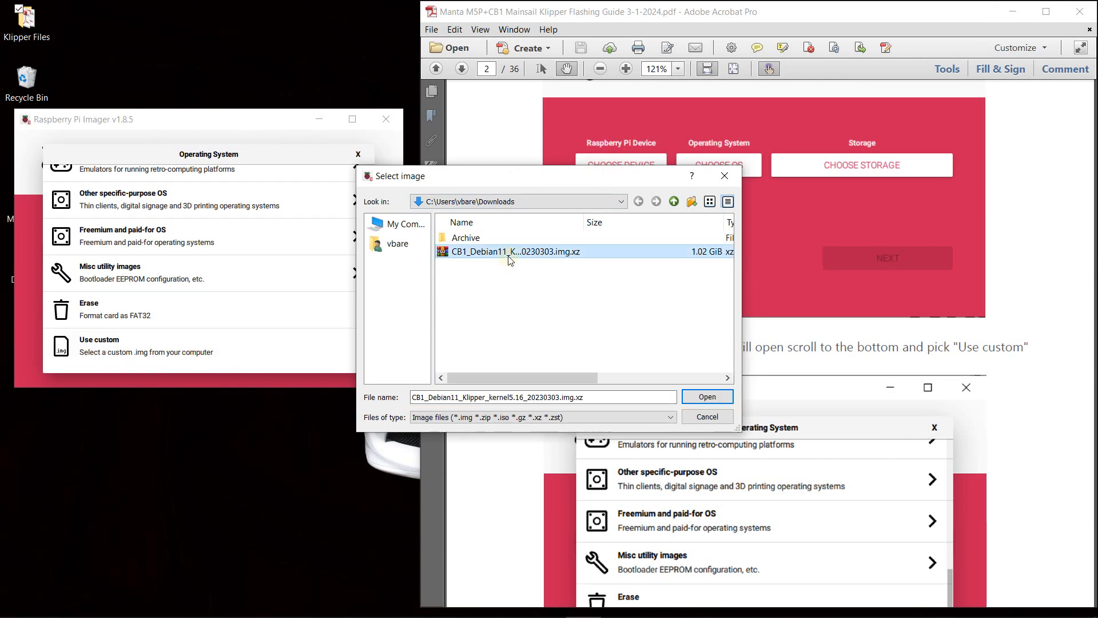
pyautogui.click(716, 400)
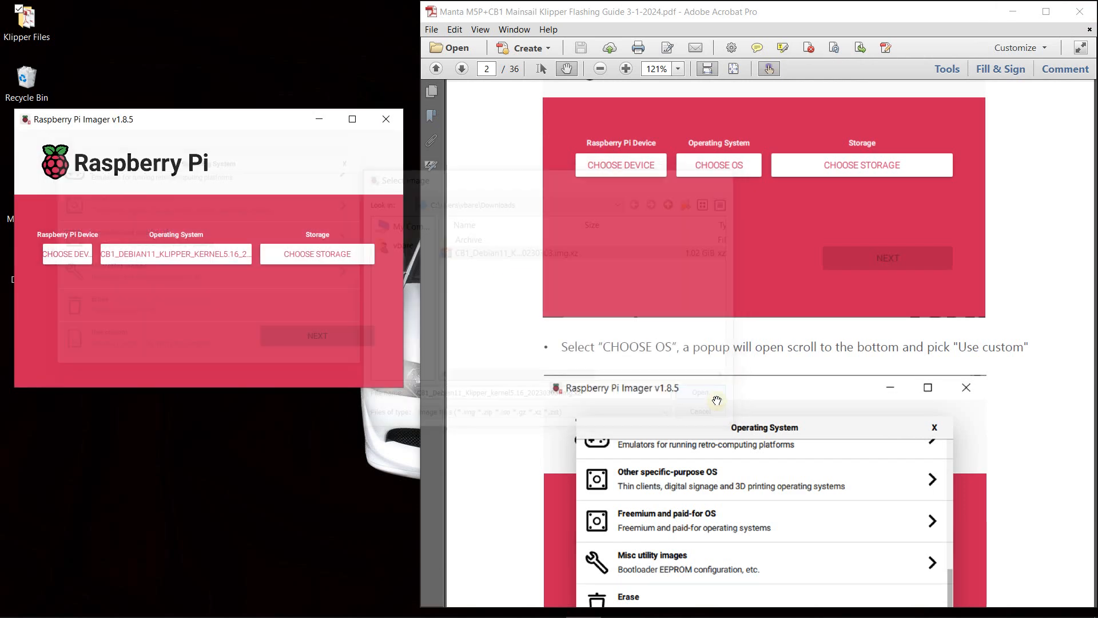
# - Follow the guide to its storage instructions and select the ChipsBnk SD/MMCReader USB Device mounted as E:\ as storage
pyautogui.scroll(-5, 980, 298)
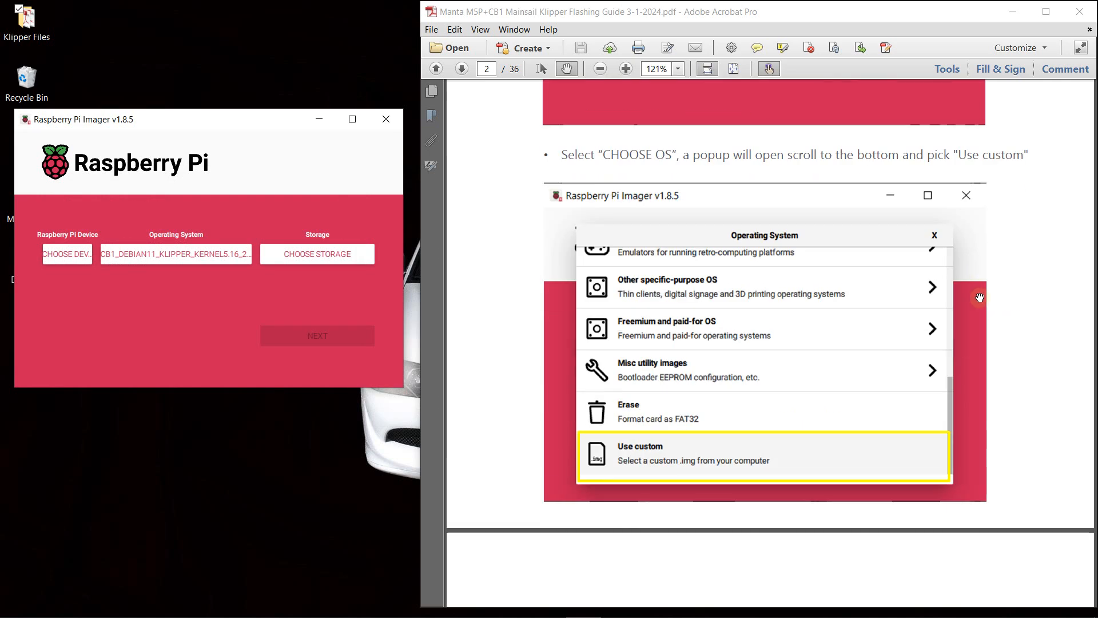
pyautogui.scroll(-15, 980, 297)
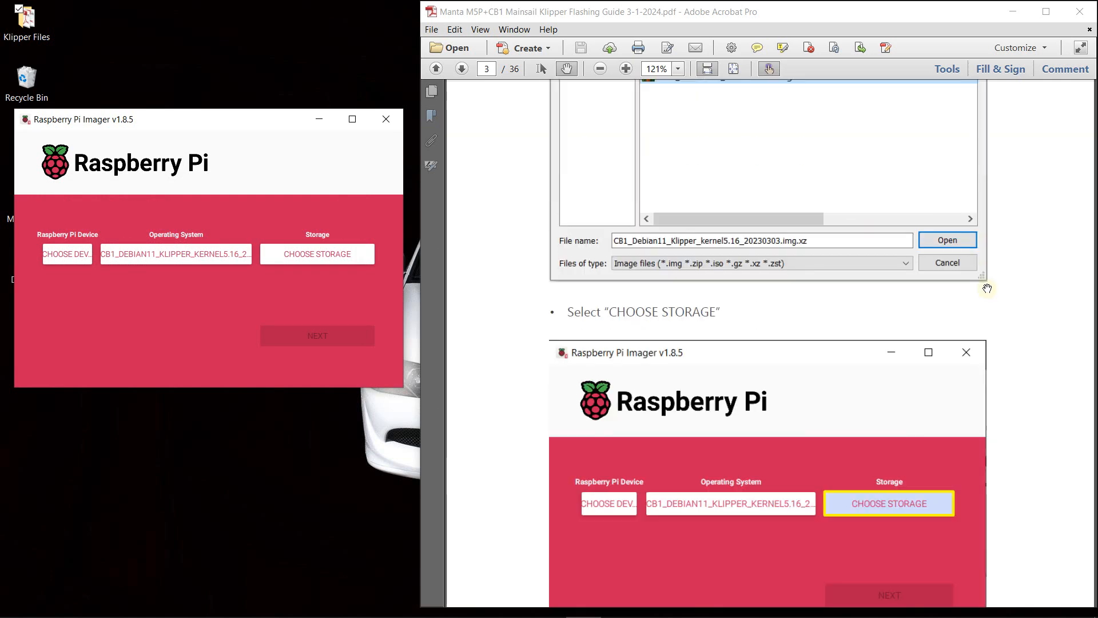
pyautogui.scroll(-5, 988, 288)
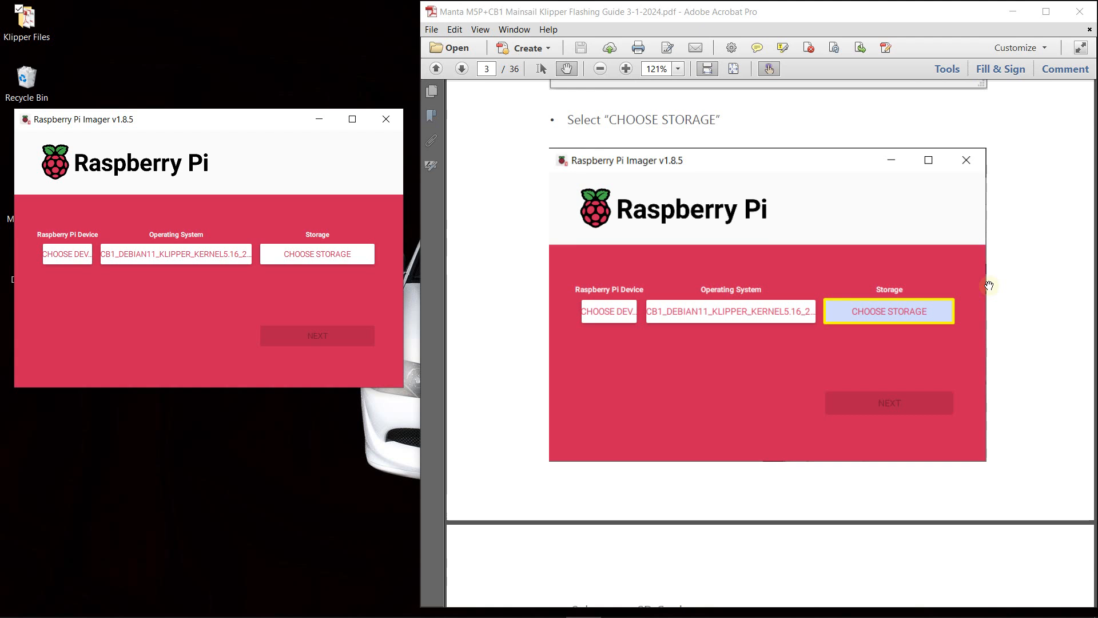
pyautogui.click(325, 258)
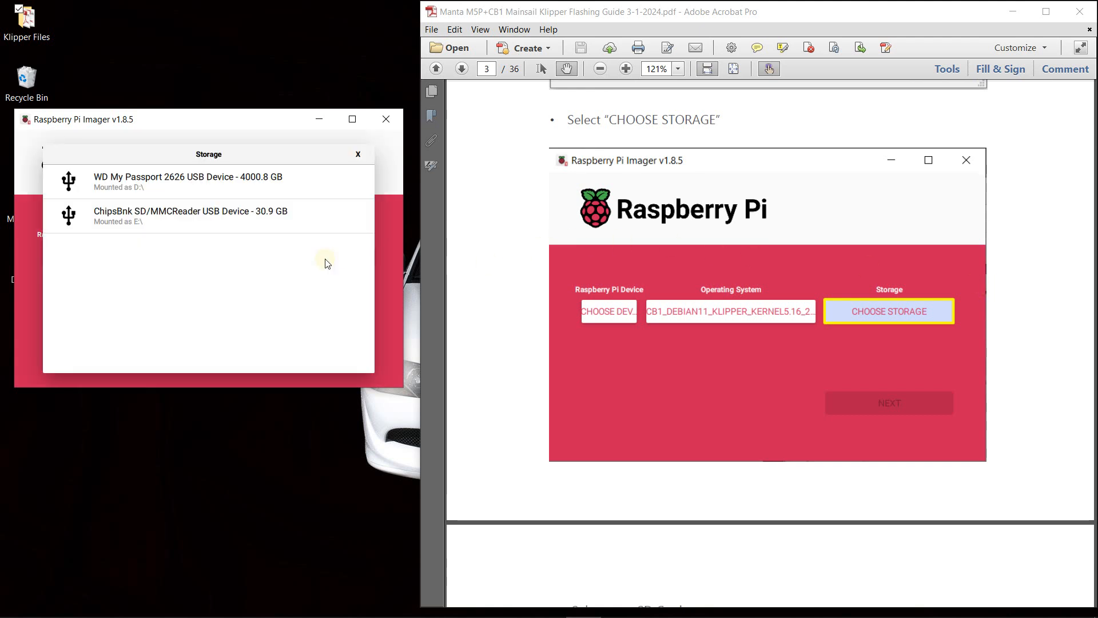
pyautogui.click(246, 220)
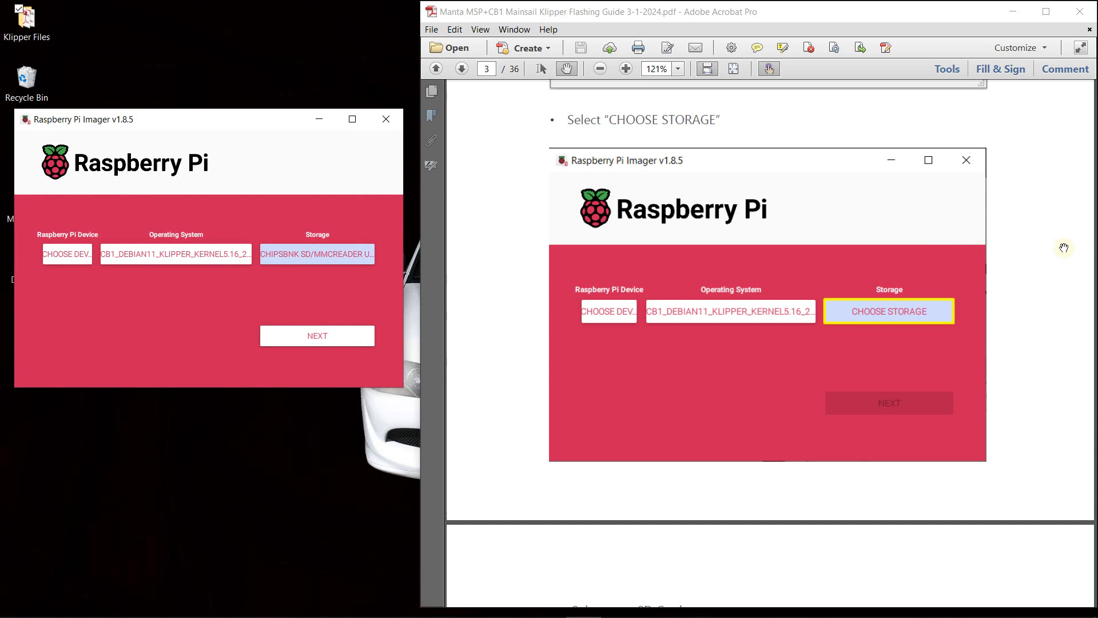
# - Start writing the image to the SD card, declining OS customisation and agreeing to erase all existing data on it
pyautogui.scroll(-8, 1064, 248)
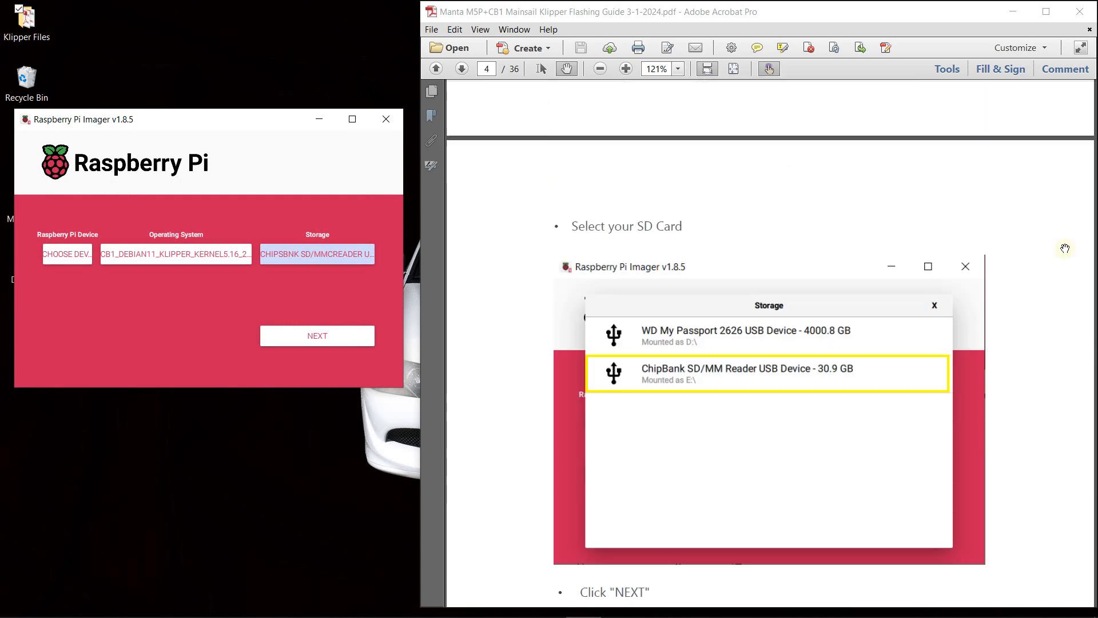
pyautogui.scroll(-8, 1066, 248)
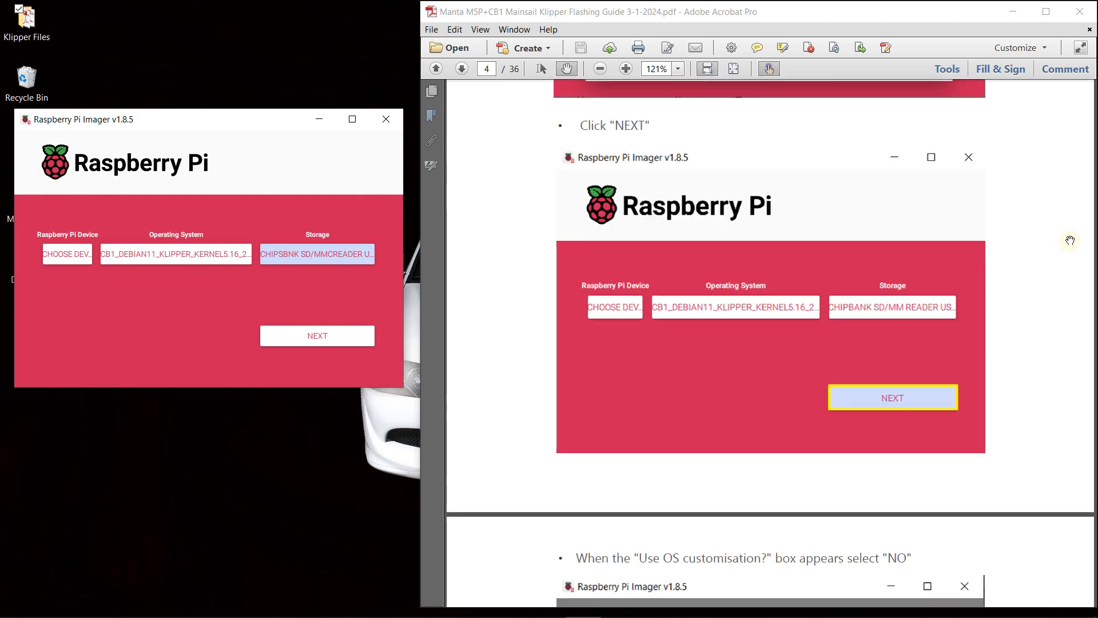
pyautogui.click(316, 338)
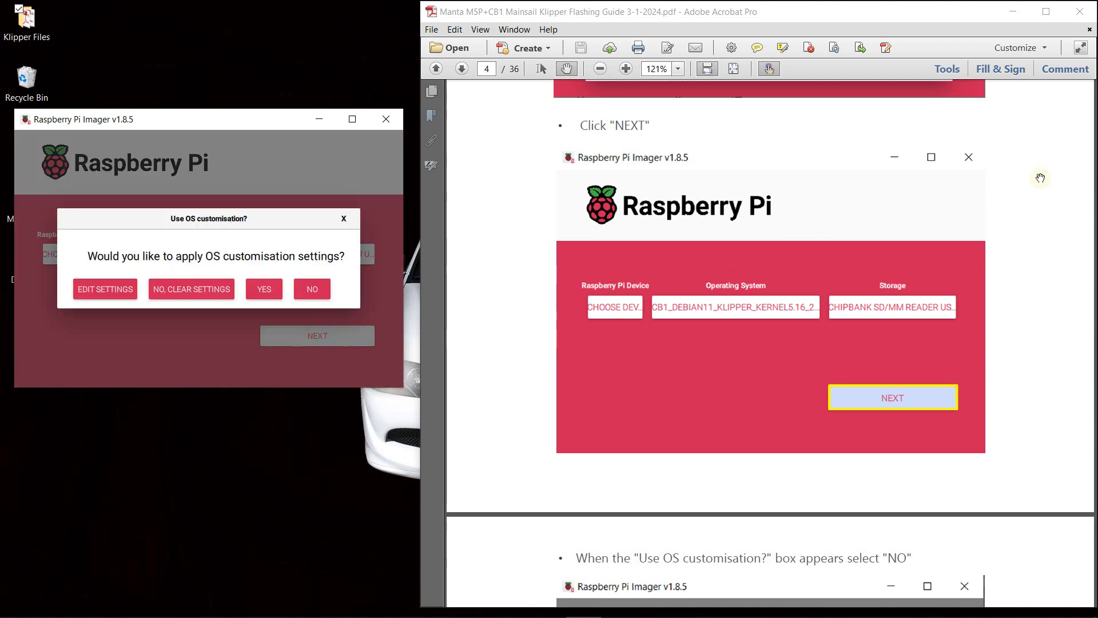
pyautogui.scroll(-10, 1044, 181)
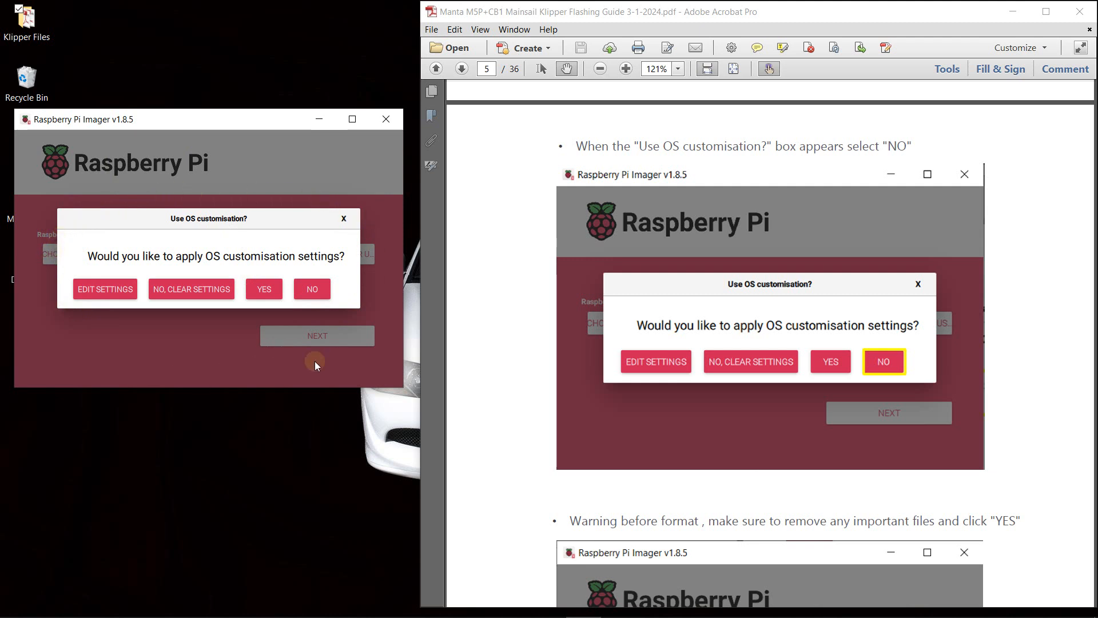
pyautogui.click(313, 292)
pyautogui.scroll(-8, 670, 287)
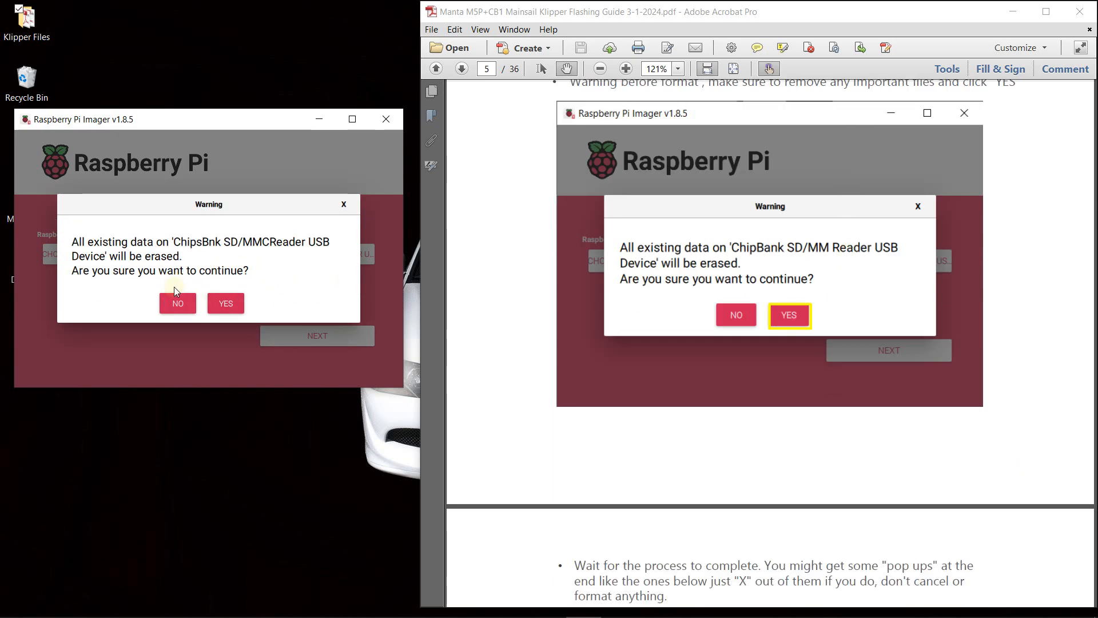
pyautogui.click(224, 303)
# - Read the guide's instructions on waiting for the write to finish and handling the Windows format and location pop-ups
pyautogui.scroll(-1, 920, 266)
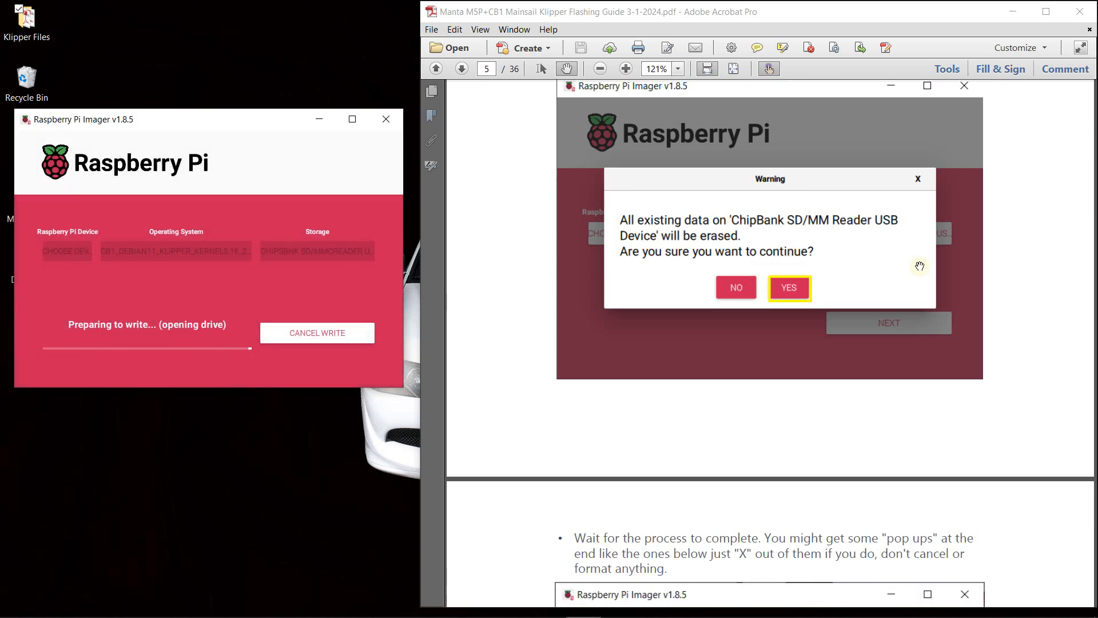
pyautogui.scroll(-7, 919, 266)
pyautogui.scroll(-1, 928, 278)
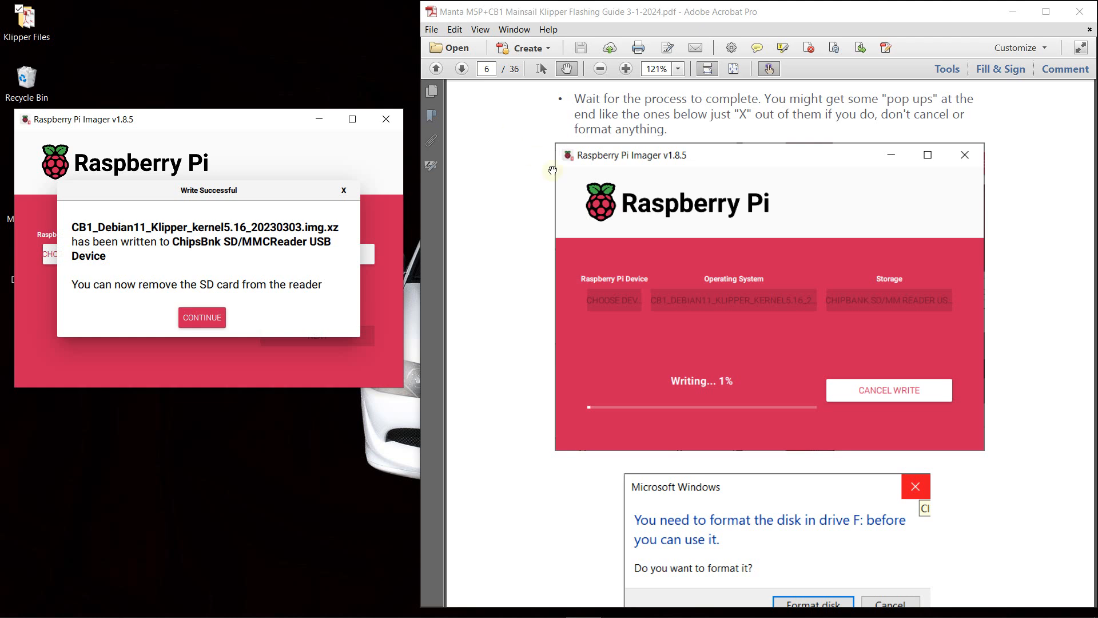
pyautogui.scroll(-2, 489, 283)
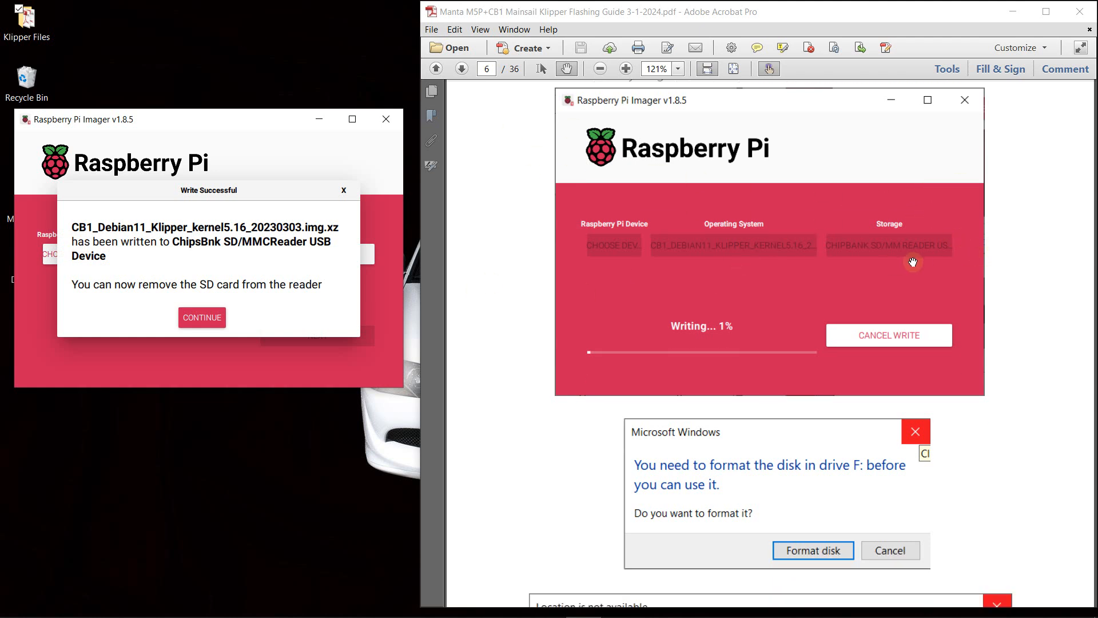
pyautogui.scroll(-5, 916, 264)
pyautogui.scroll(-3, 1020, 238)
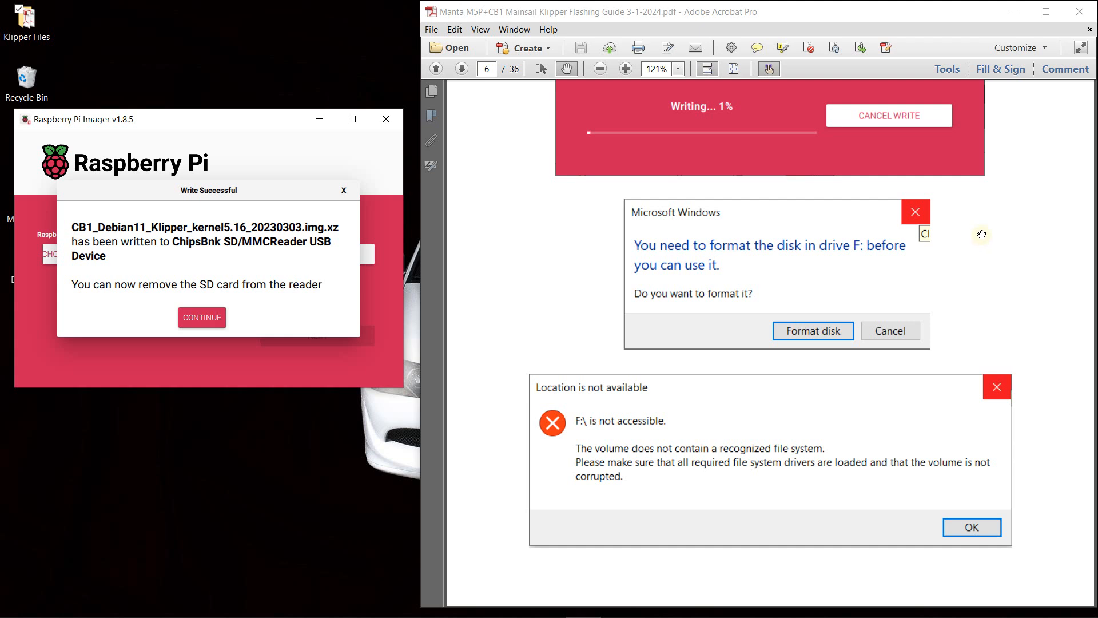
pyautogui.scroll(-3, 973, 228)
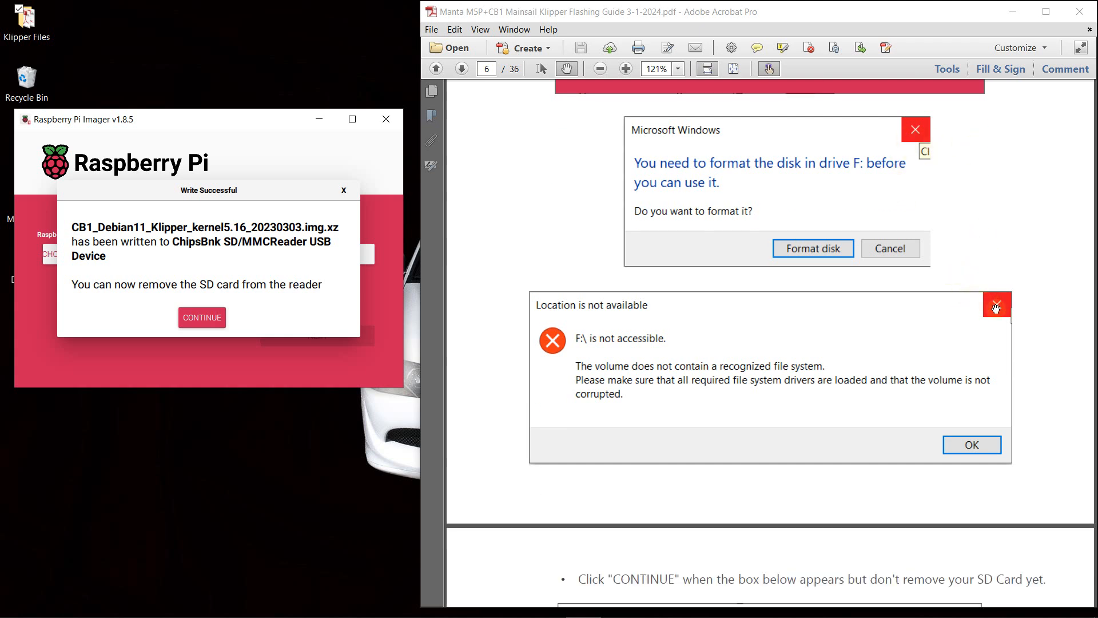
pyautogui.scroll(-3, 1033, 244)
pyautogui.scroll(3, 1034, 244)
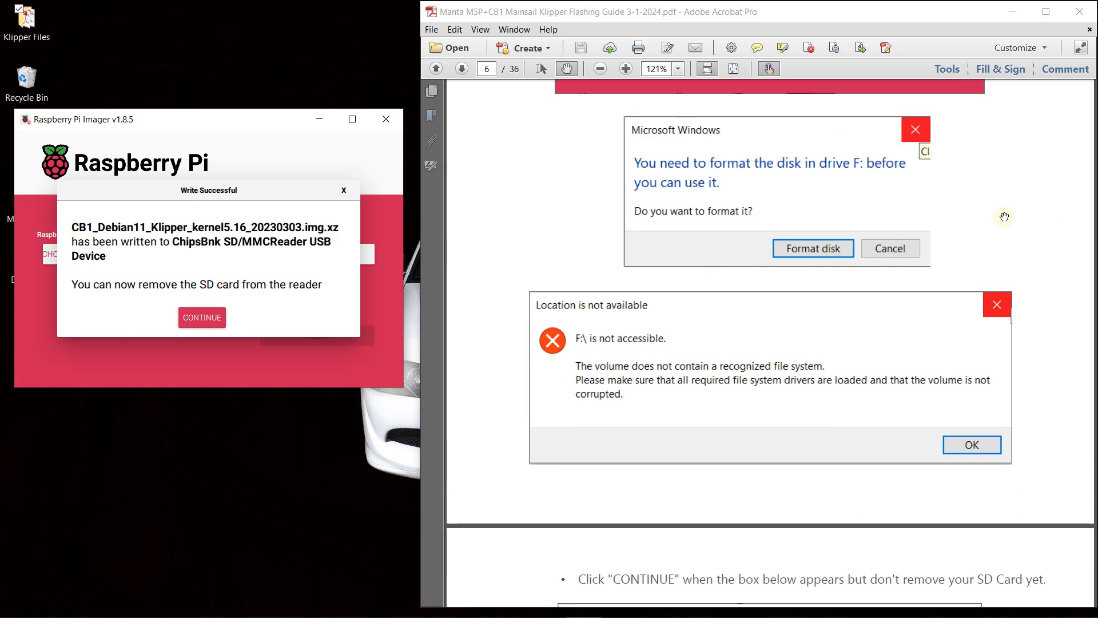
# - Follow the guide to the write-completion instructions, acknowledge the finished write and close Raspberry Pi Imager
pyautogui.scroll(-3, 1005, 217)
pyautogui.scroll(-4, 1036, 232)
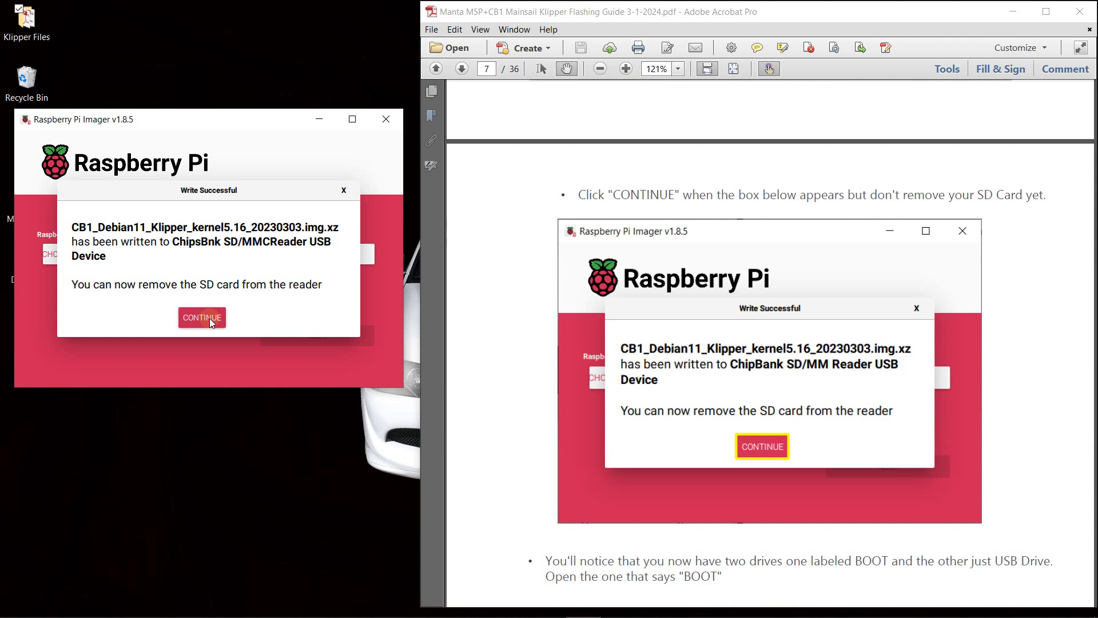
pyautogui.click(211, 322)
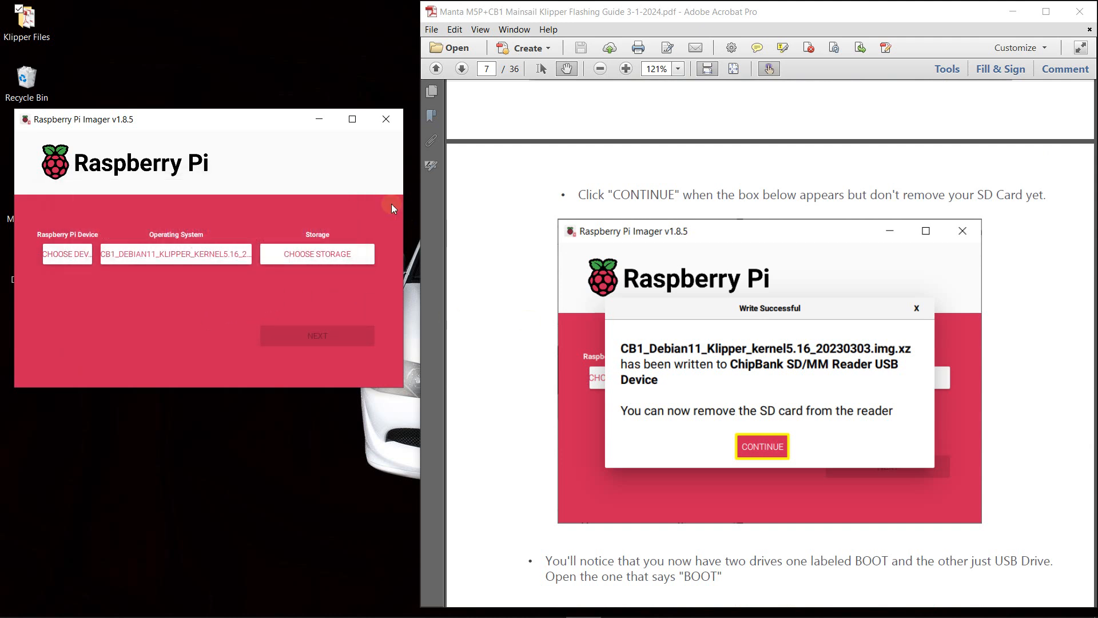
pyautogui.click(385, 123)
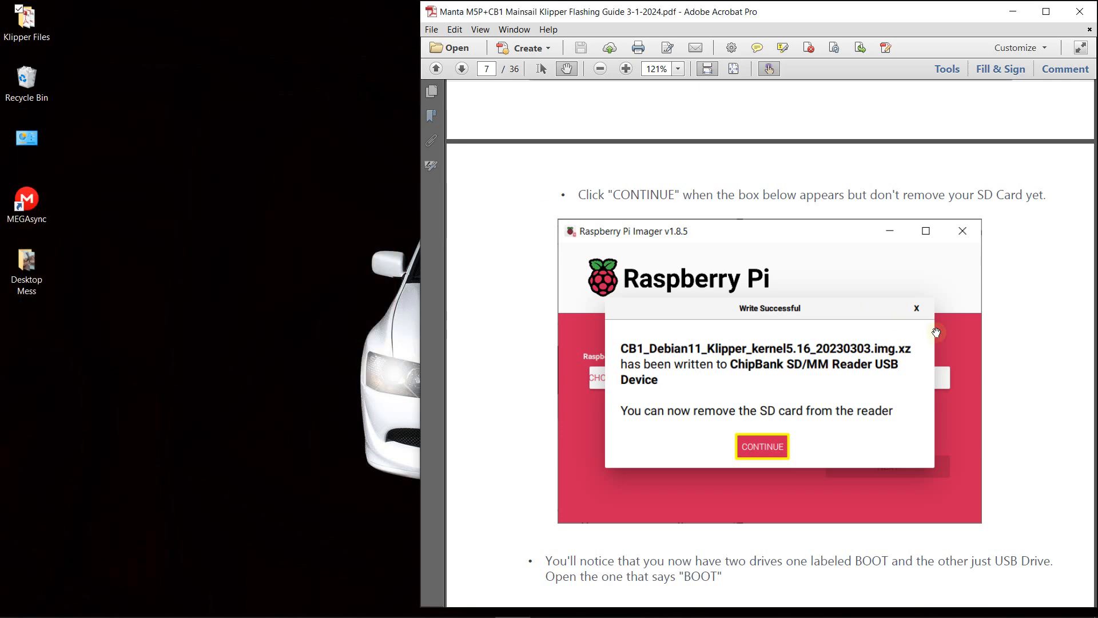
# - Follow the guide to its BOOT drive instructions and open the BOOT (E:) drive in File Explorer
pyautogui.scroll(-3, 981, 293)
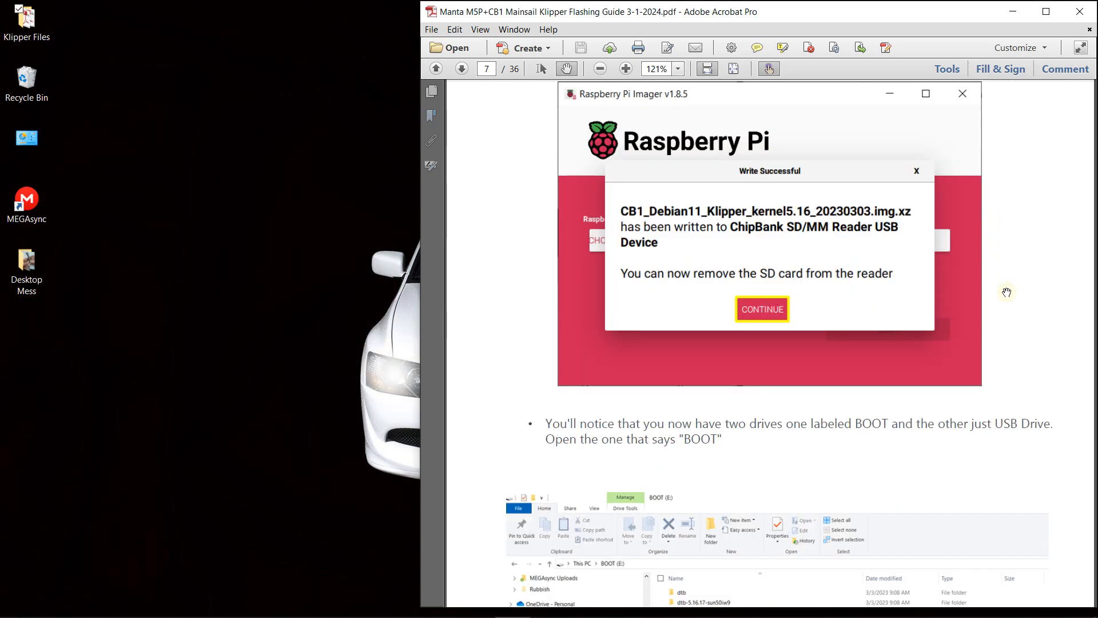
pyautogui.scroll(-6, 1008, 292)
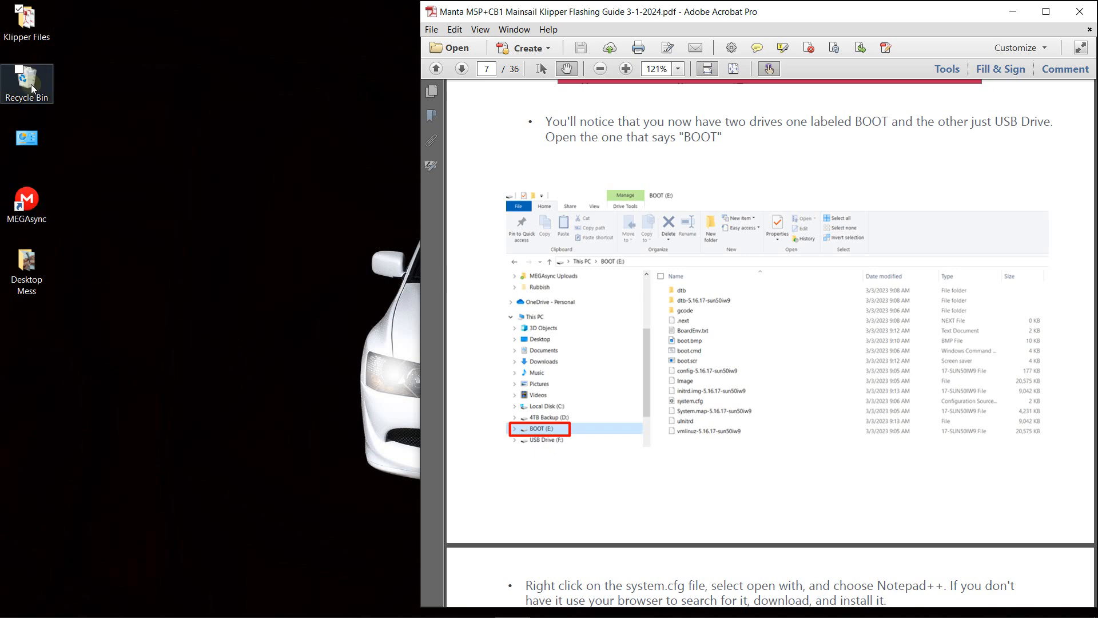
pyautogui.click(122, 604)
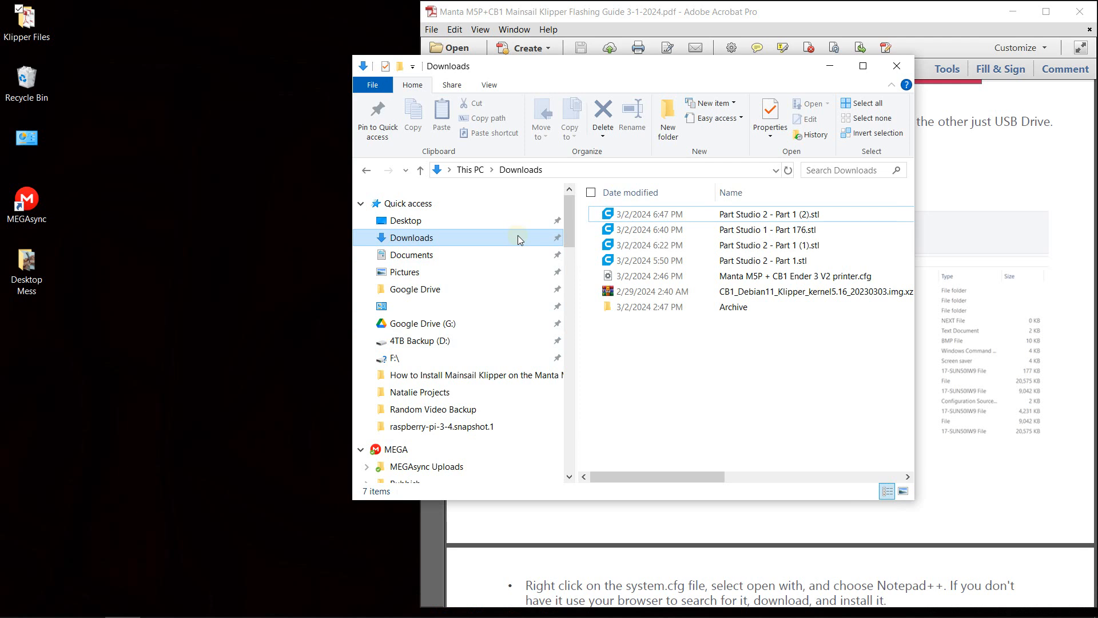
pyautogui.scroll(-4, 502, 368)
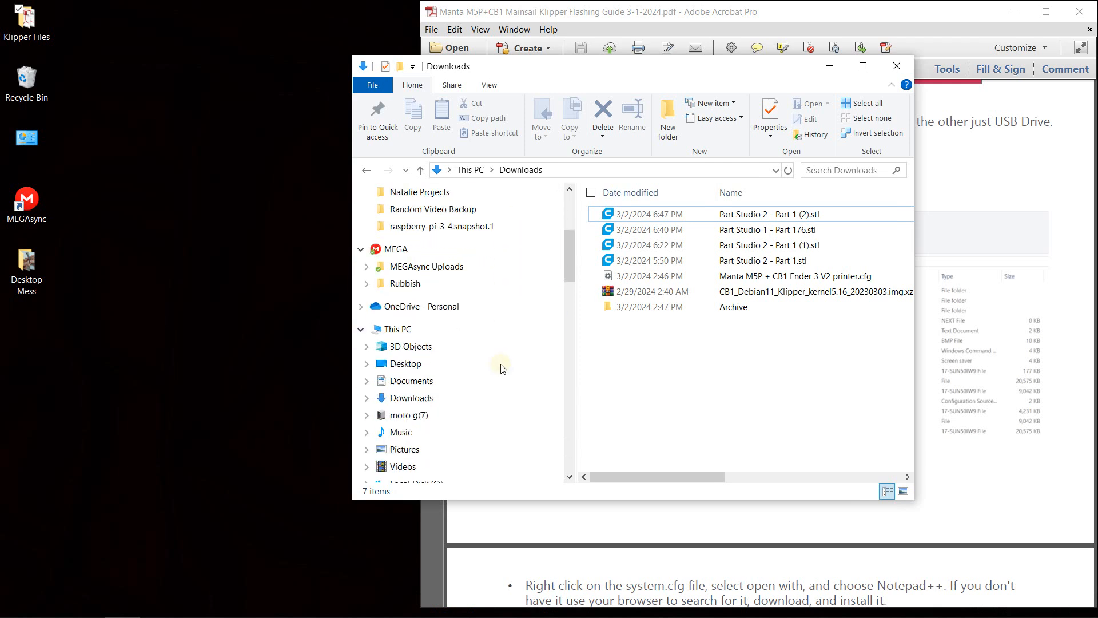
pyautogui.scroll(-4, 502, 367)
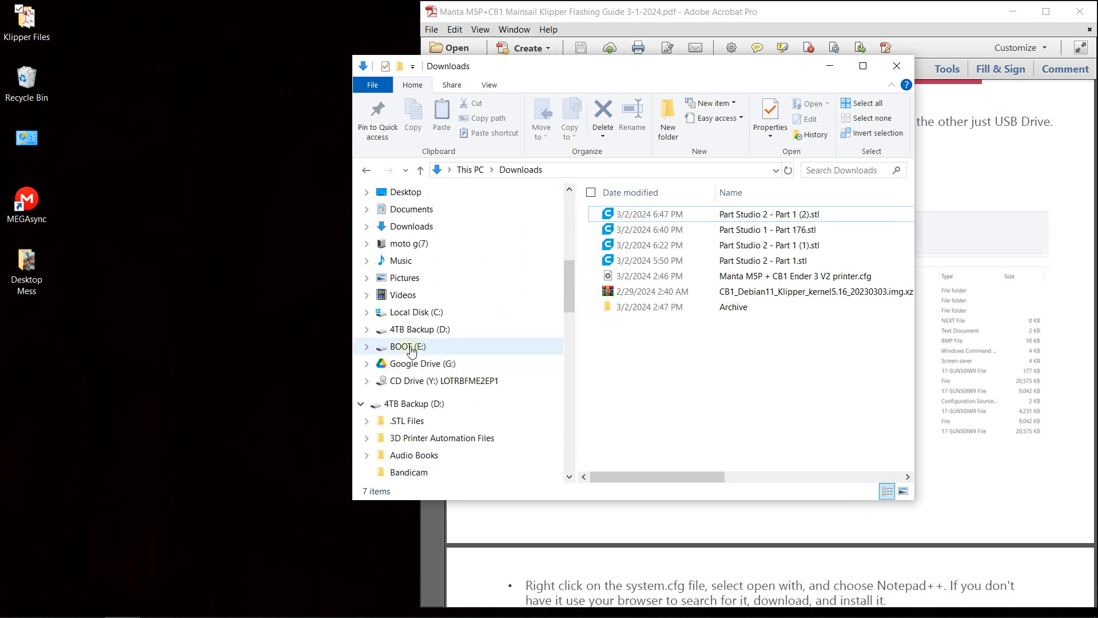
pyautogui.click(397, 352)
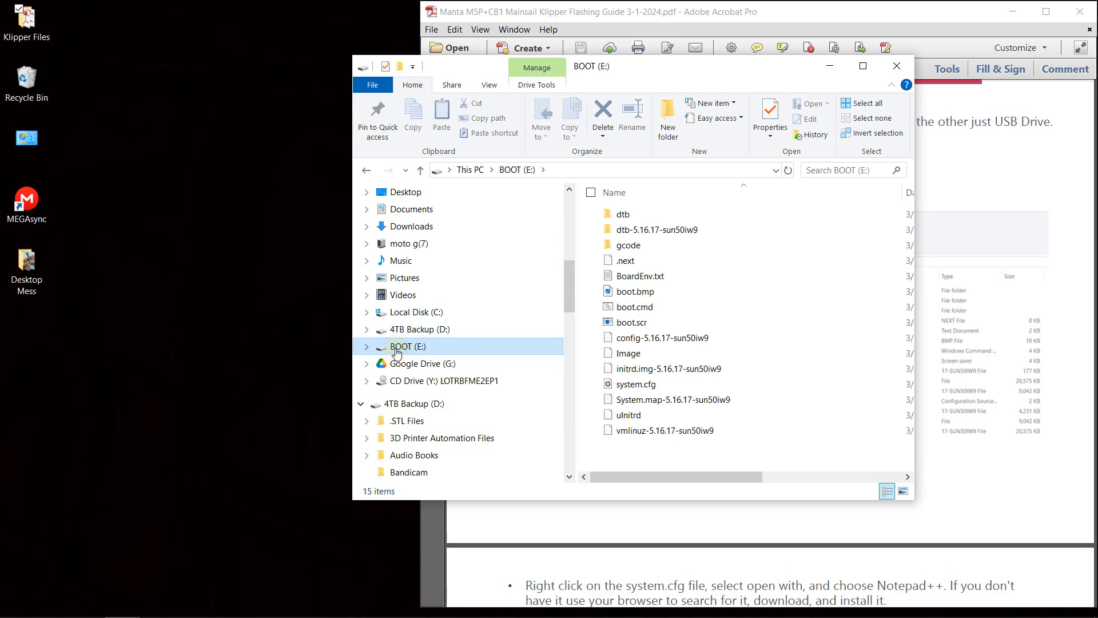
# - Move and narrow the File Explorer window so it sits beside the PDF guide
pyautogui.moveTo(679, 69); pyautogui.dragTo(348, 25)
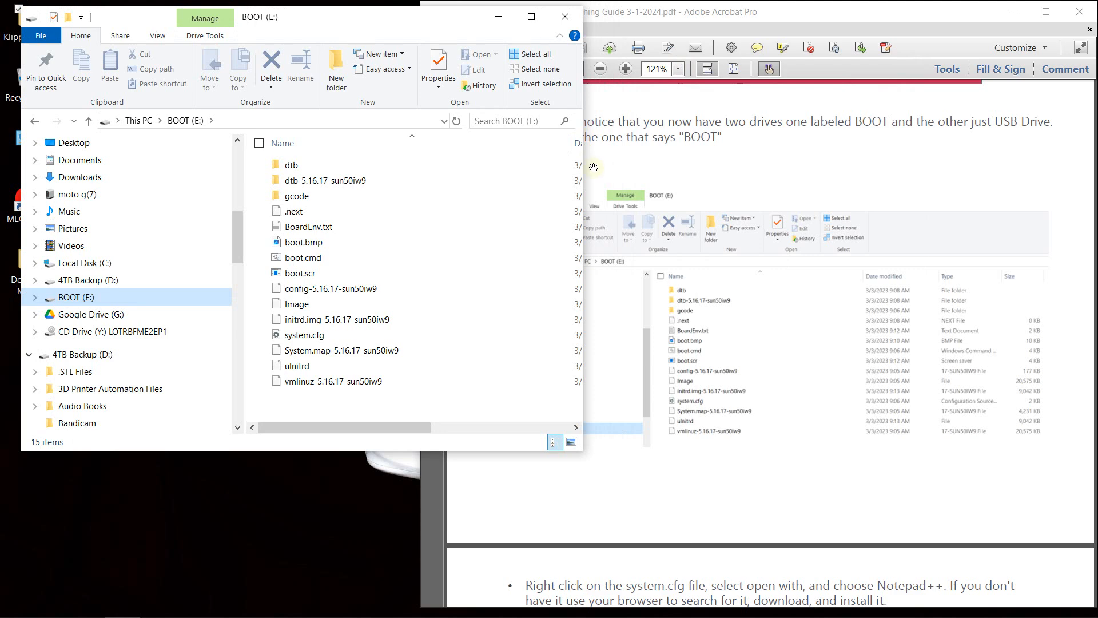
pyautogui.moveTo(584, 156); pyautogui.dragTo(414, 152)
pyautogui.moveTo(267, 20); pyautogui.dragTo(269, 16)
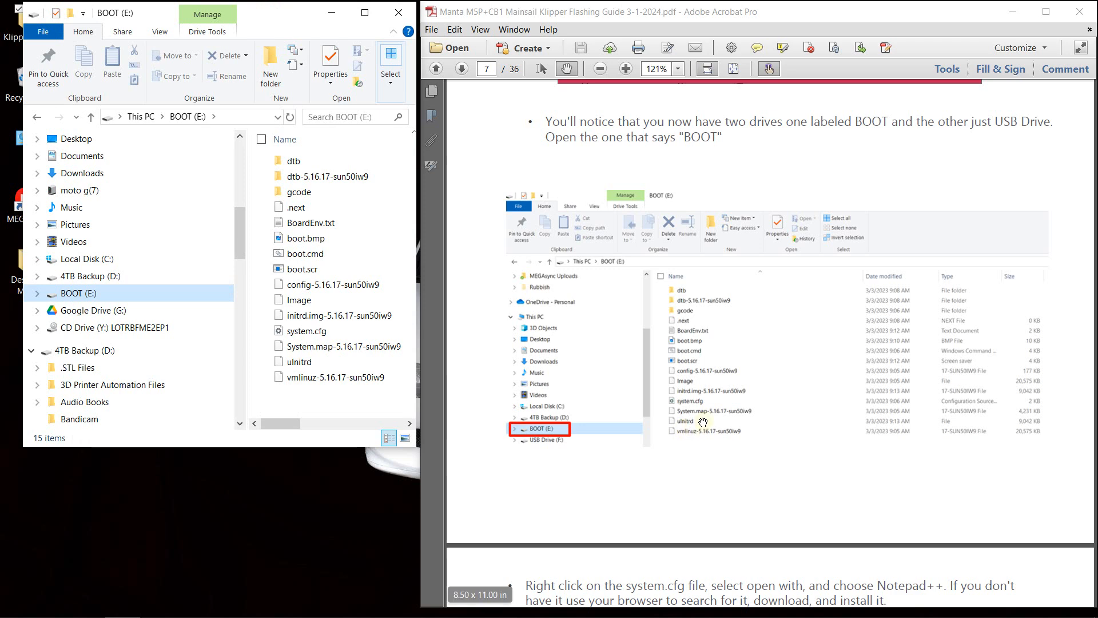
# - Follow the guide to the system.cfg instructions and open system.cfg from the BOOT drive in Notepad++
pyautogui.scroll(-3, 709, 415)
pyautogui.scroll(-4, 710, 415)
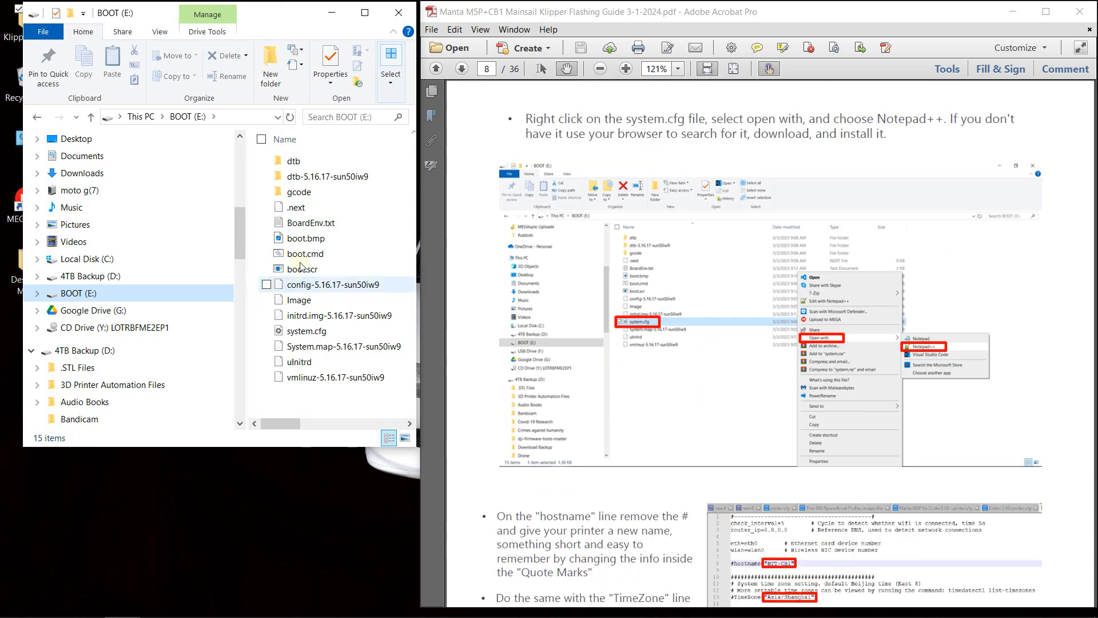
pyautogui.rightClick(313, 334)
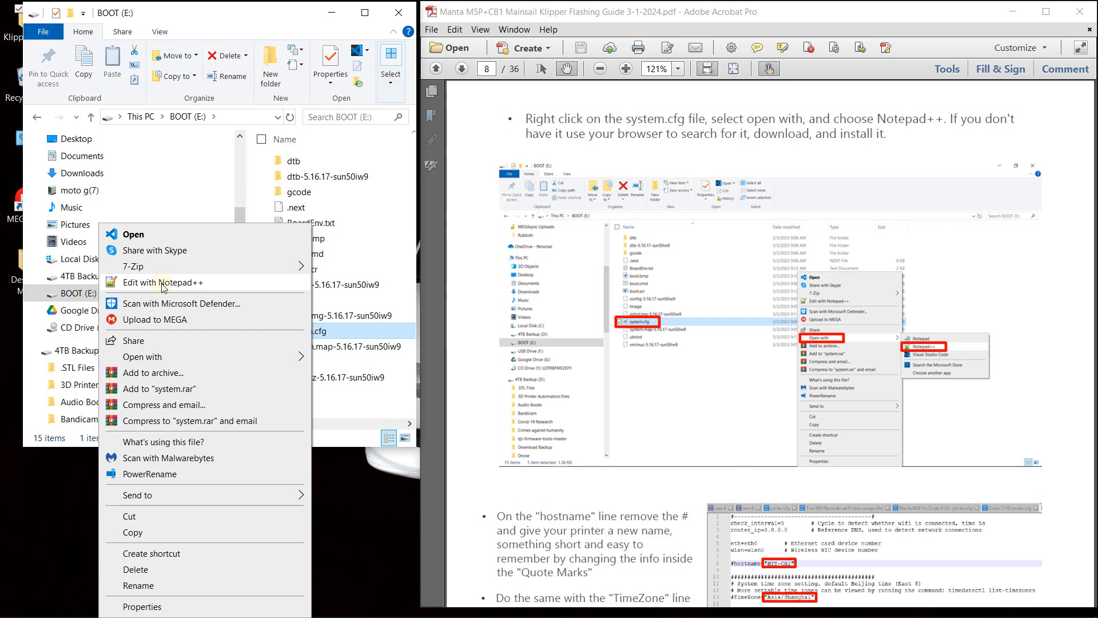
pyautogui.click(163, 283)
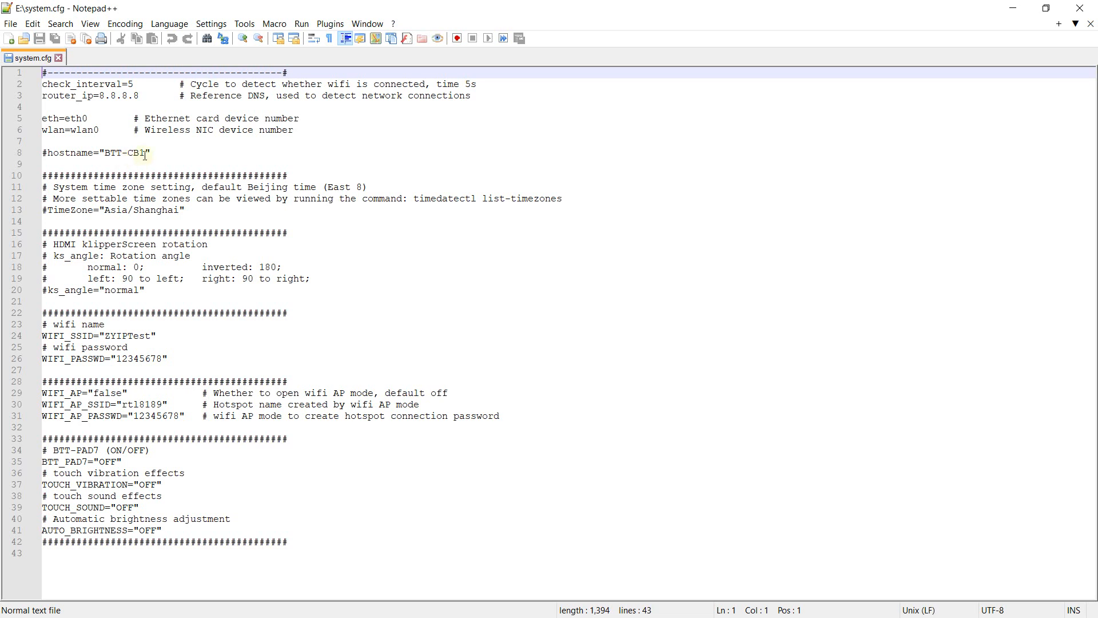
# - Change the hostname value on line 8 to E3V2M5P and uncomment the line by removing its leading #
pyautogui.moveTo(143, 154); pyautogui.dragTo(104, 152)
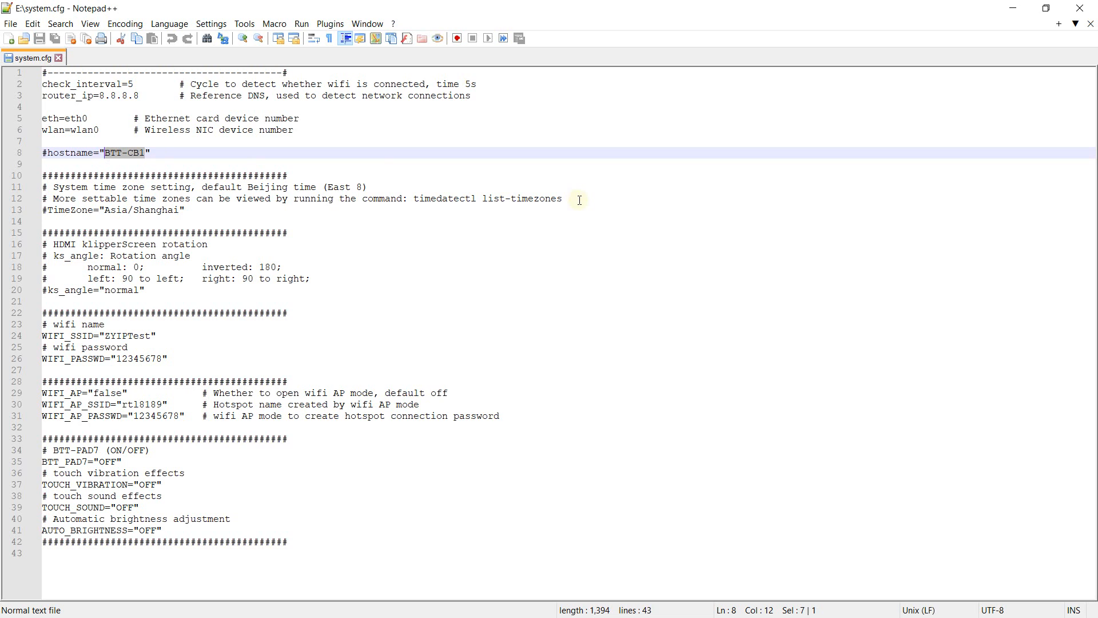
pyautogui.write('E3')
pyautogui.press('BackSpace')
pyautogui.write('3')
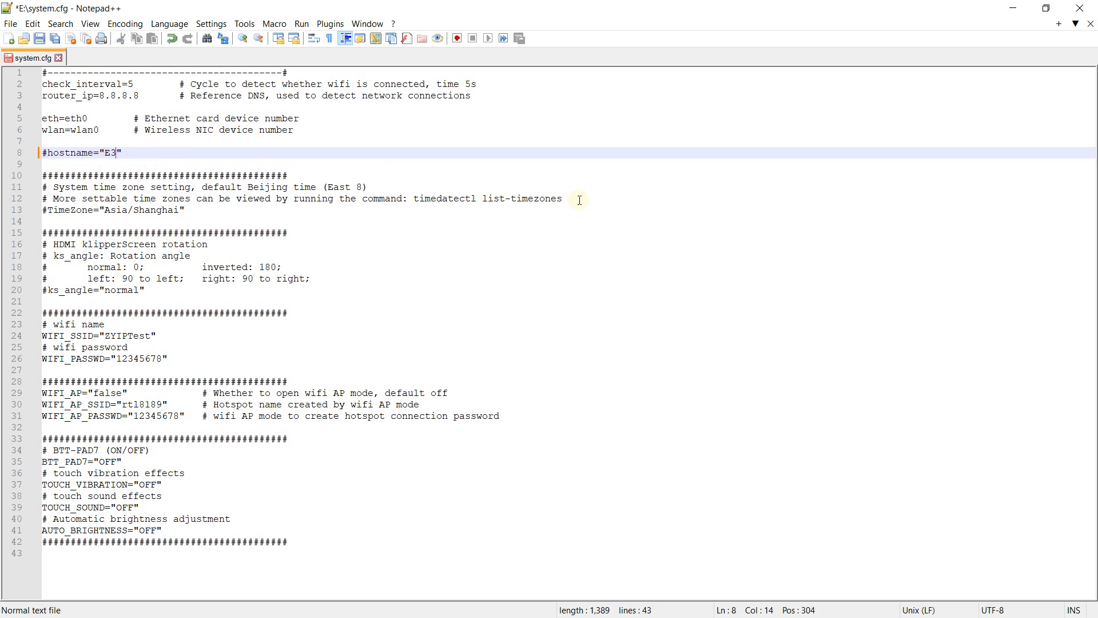
pyautogui.write('V2M5P')
pyautogui.click(49, 153)
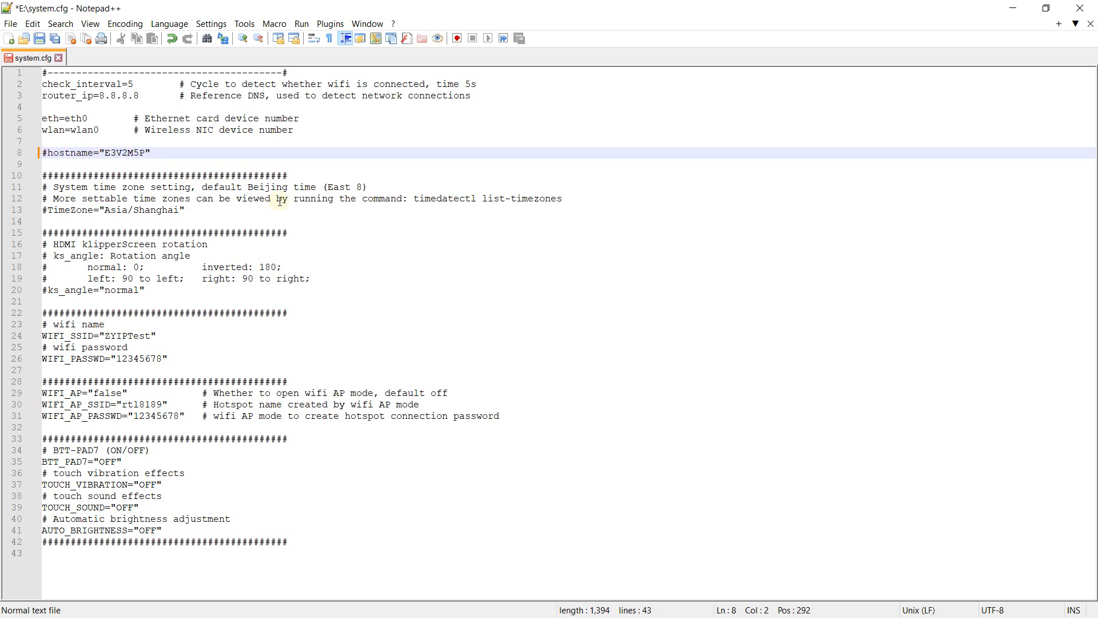
pyautogui.press('BackSpace')
pyautogui.click(497, 273)
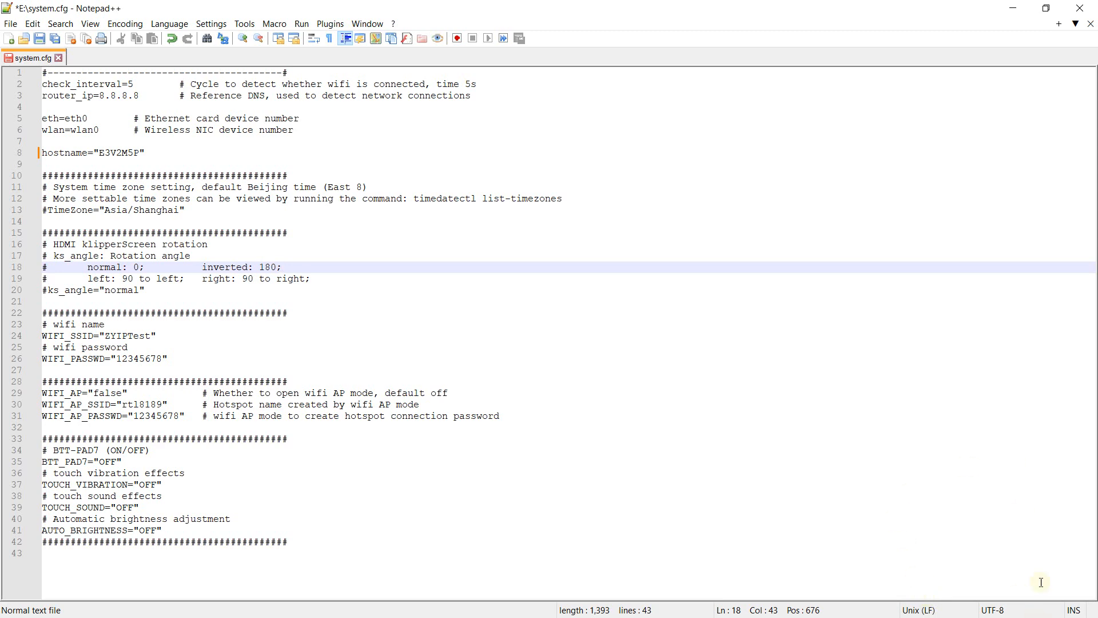
# - Shrink the Notepad++ and guide windows, look up the SSID in the active Wi-Fi connection's Windows network properties, and close Settings
pyautogui.click(1047, 8)
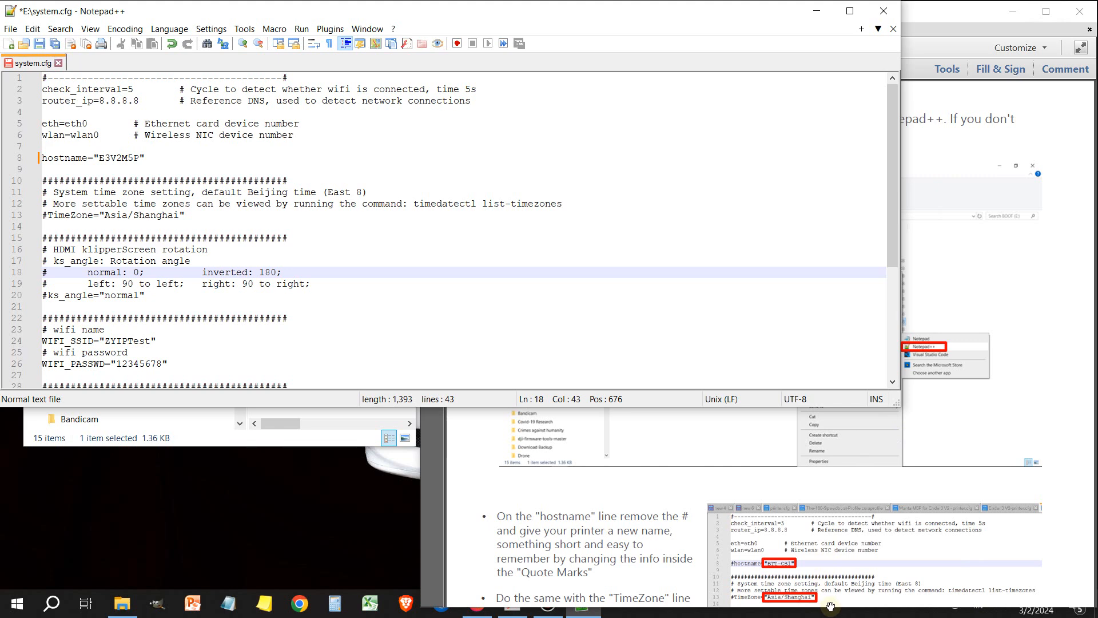
pyautogui.moveTo(835, 607); pyautogui.dragTo(843, 582)
pyautogui.moveTo(908, 616)
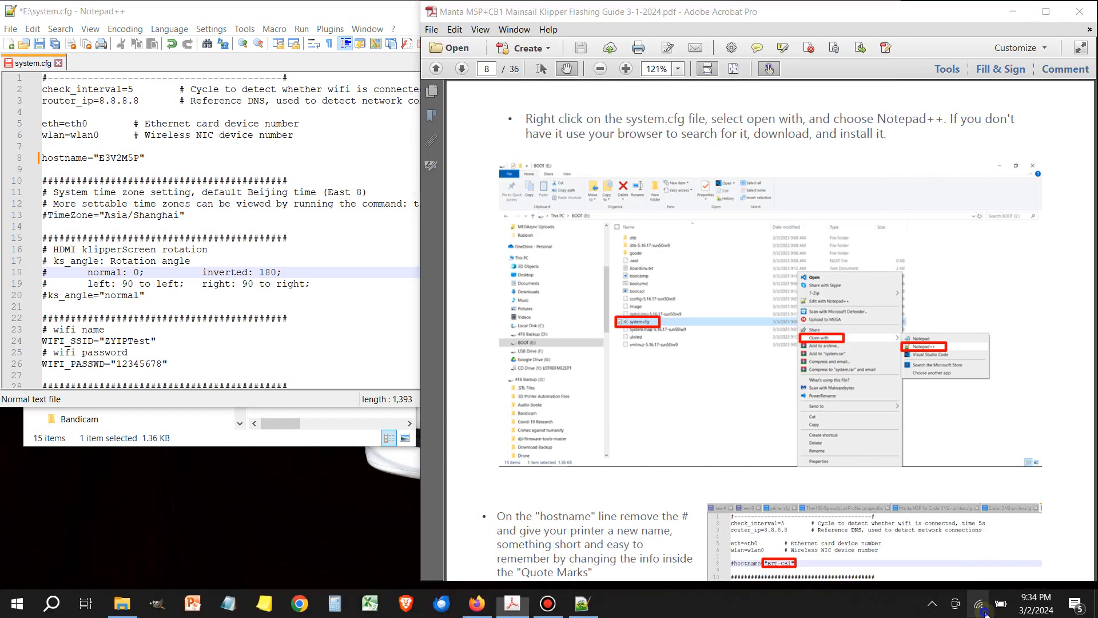
pyautogui.rightClick(982, 611)
pyautogui.click(966, 599)
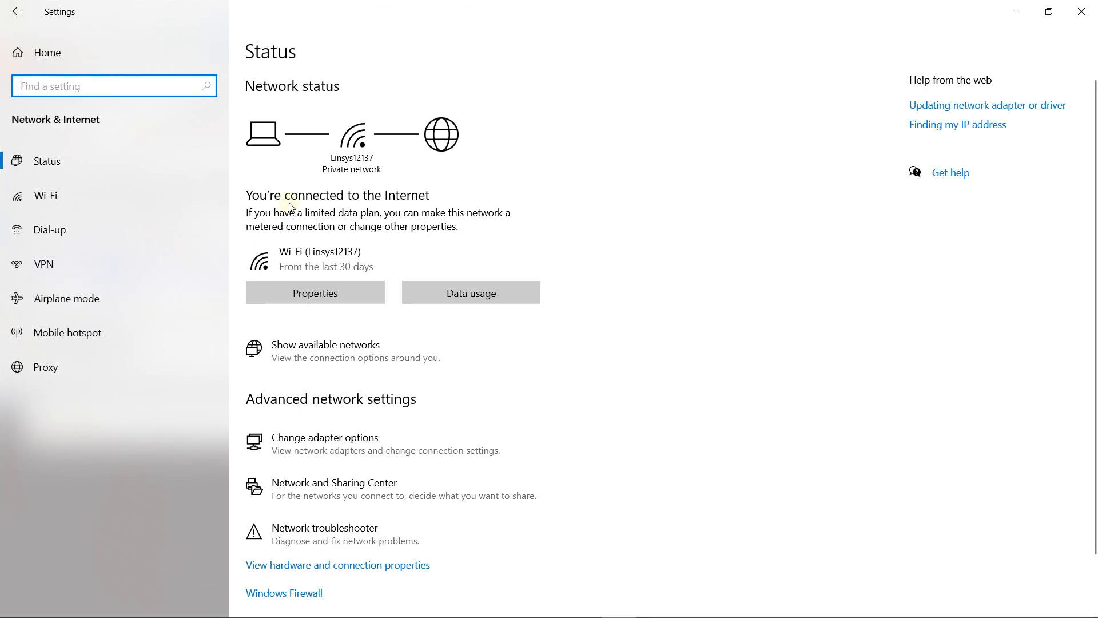
pyautogui.click(339, 294)
pyautogui.scroll(-10, 303, 255)
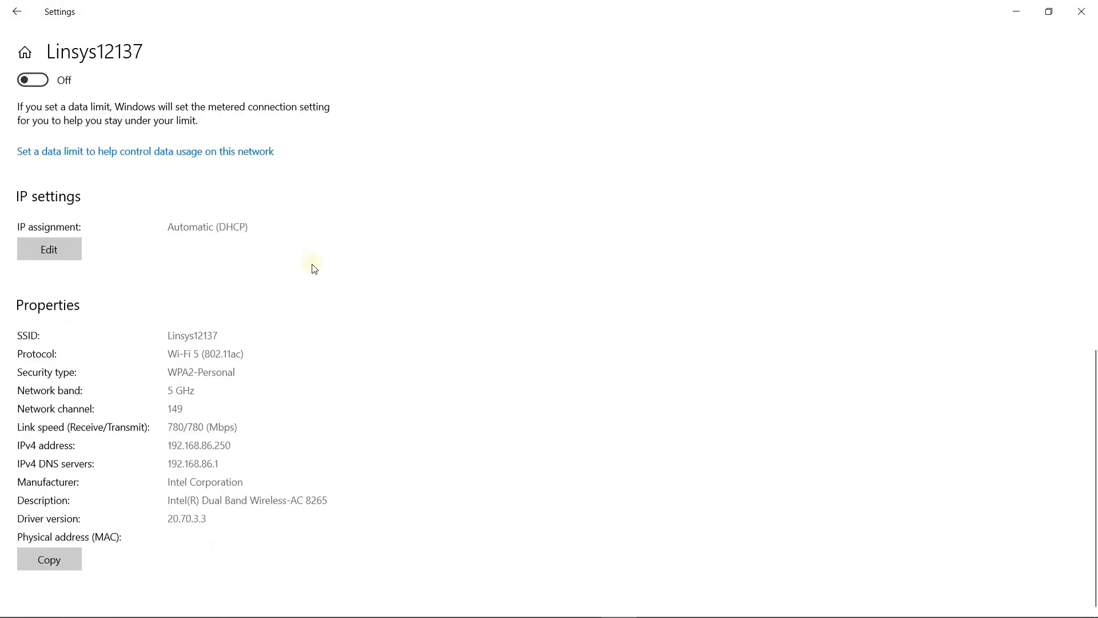
pyautogui.moveTo(218, 335); pyautogui.dragTo(169, 334)
pyautogui.hotkey('ctrl', 'c')
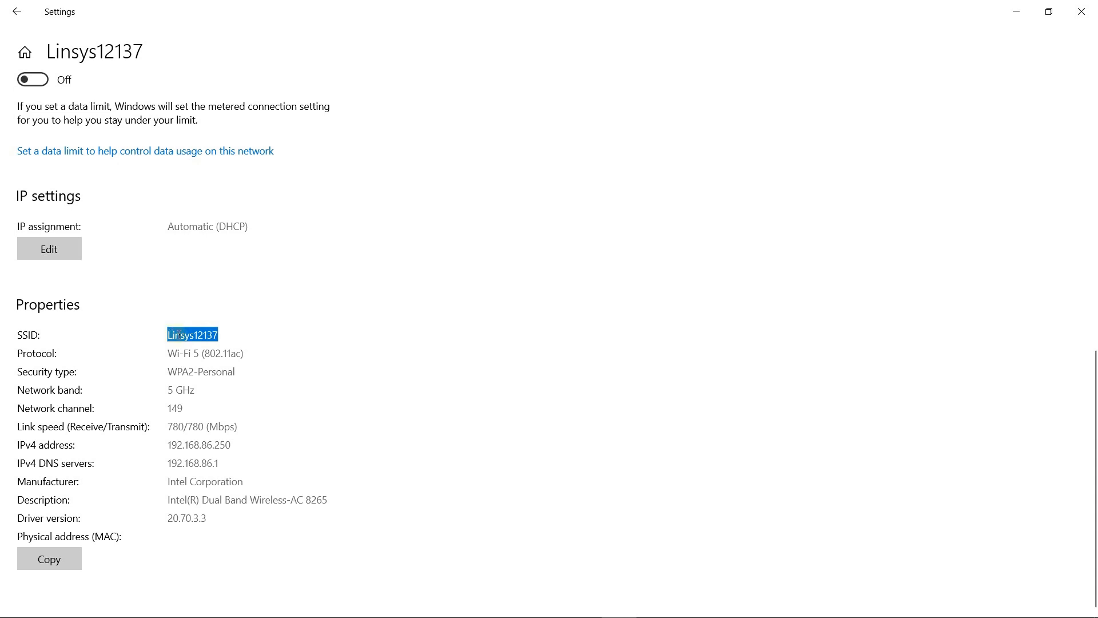
pyautogui.click(1081, 11)
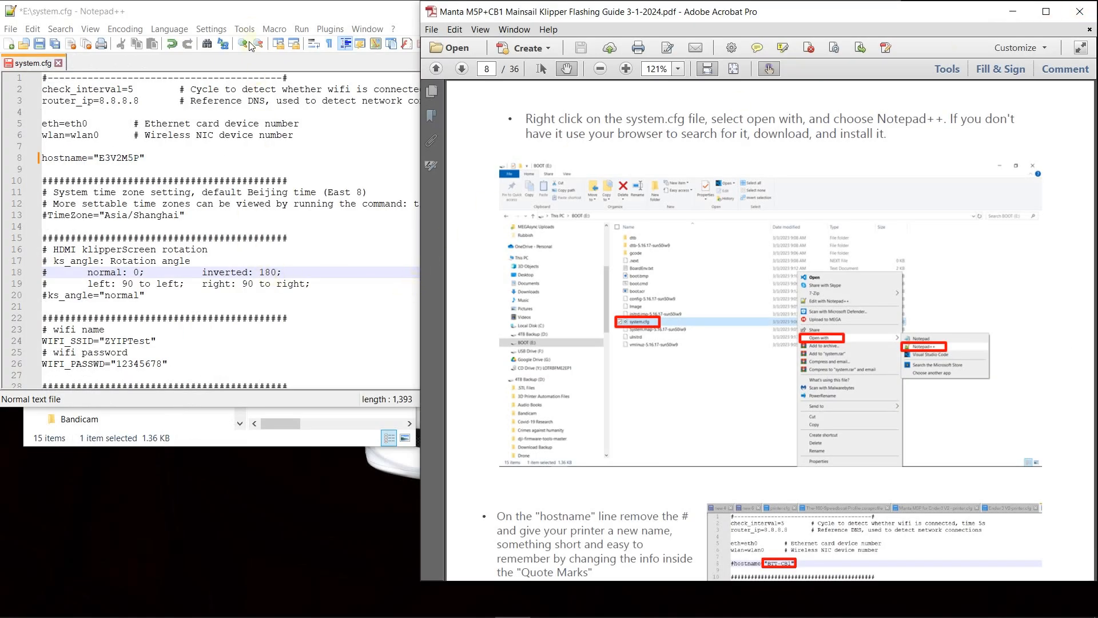
# - Fit the Notepad++ window beside the guide, replace the WIFI_SSID value with the copied network name and enter the Wi-Fi password for WIFI_PASSWD
pyautogui.doubleClick(256, 16)
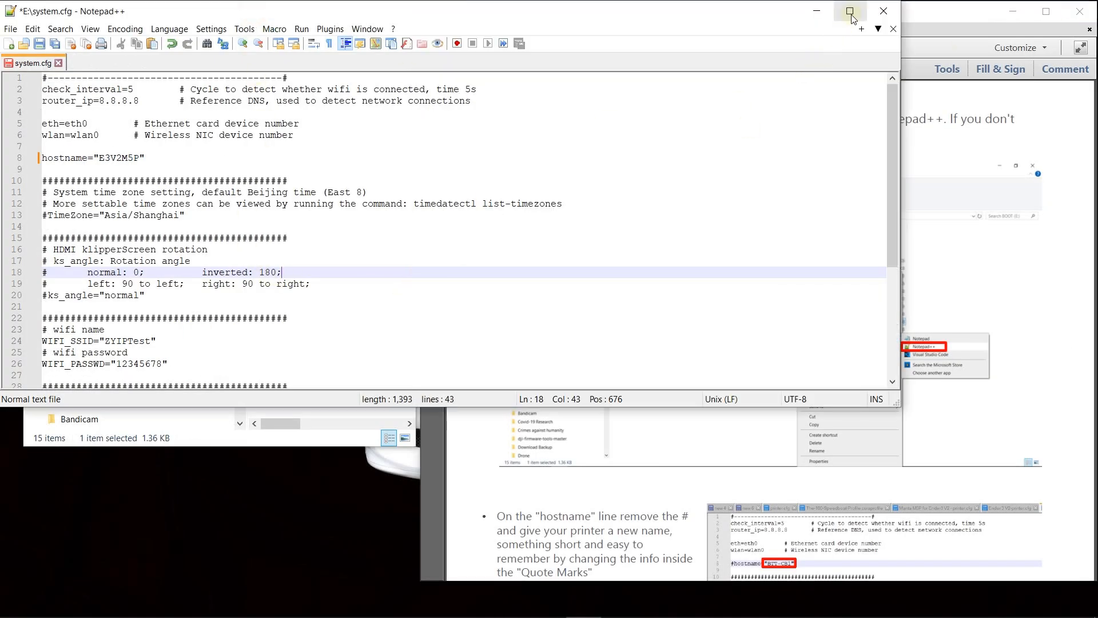
pyautogui.moveTo(898, 405); pyautogui.dragTo(412, 587)
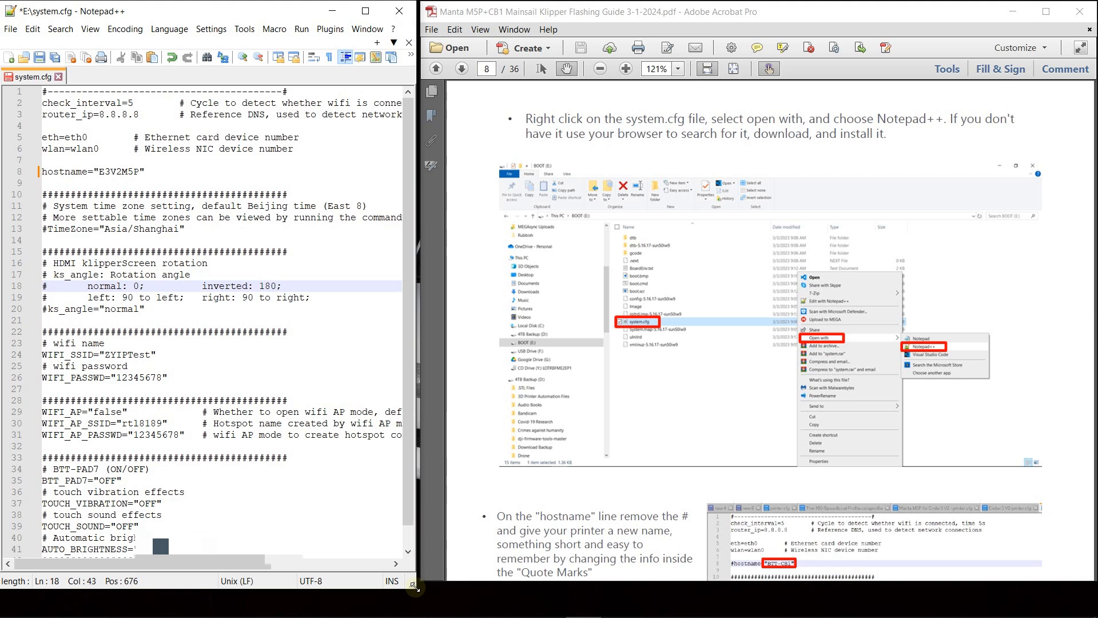
pyautogui.click(151, 354)
pyautogui.moveTo(151, 355); pyautogui.dragTo(105, 356)
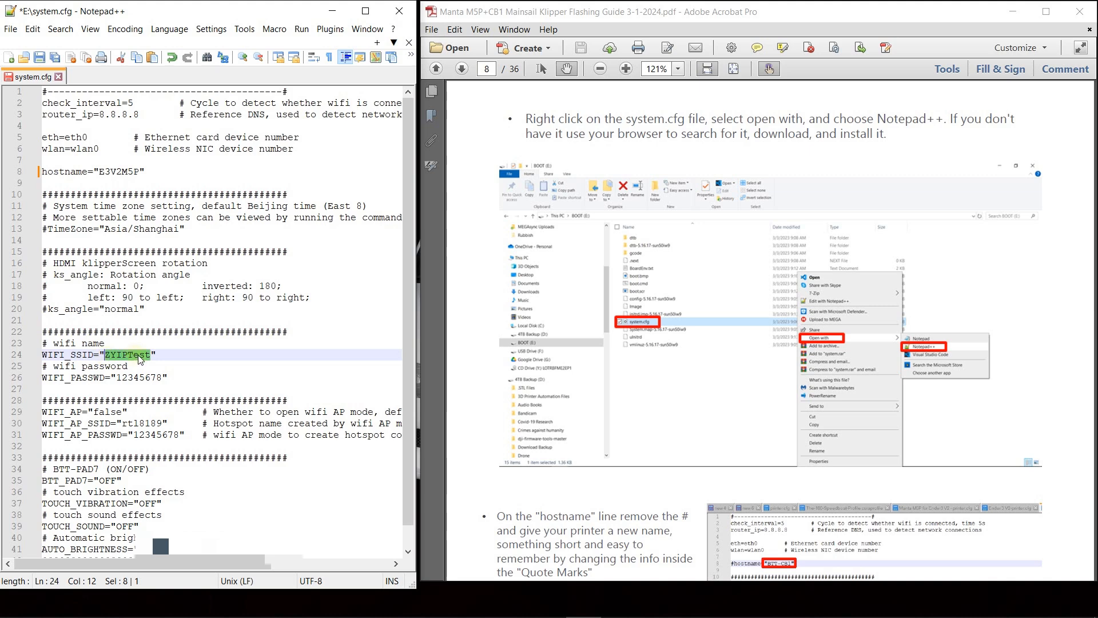
pyautogui.hotkey('ctrl', 'v')
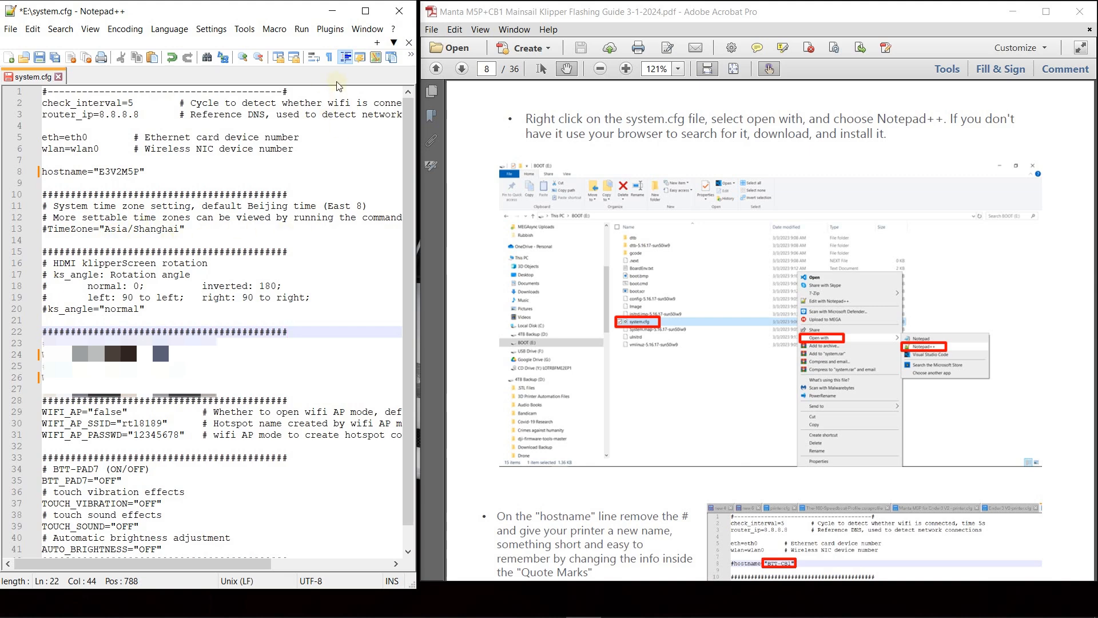
# - Widen the Notepad++ window and copy the command "timedatectl list-timezones" from line 12 of system.cfg
pyautogui.moveTo(417, 235); pyautogui.dragTo(628, 235)
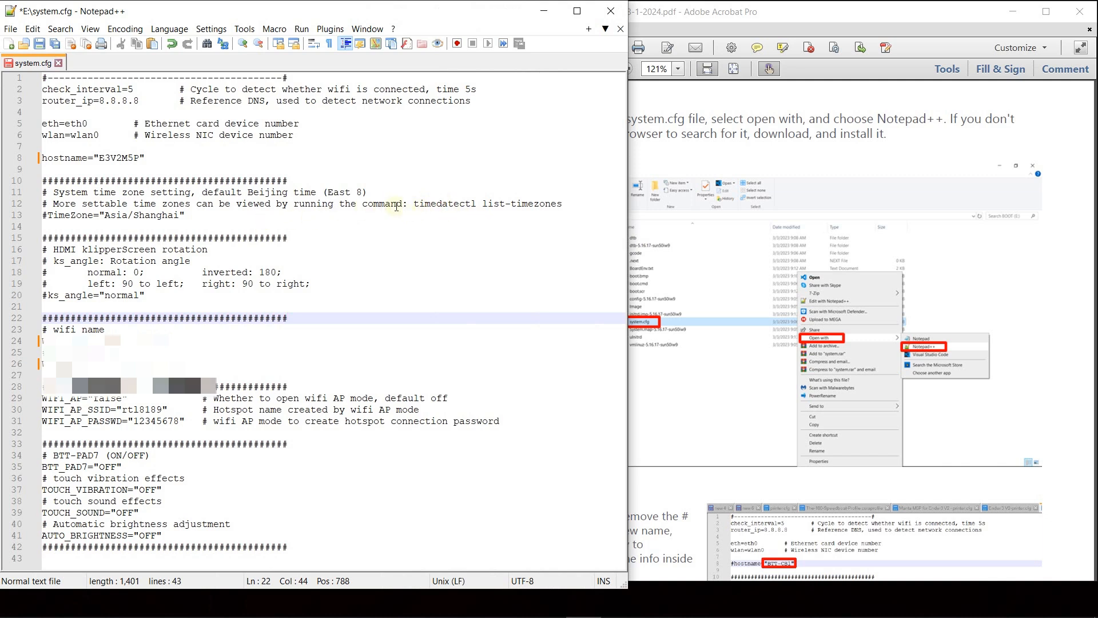
pyautogui.moveTo(414, 204); pyautogui.dragTo(564, 204)
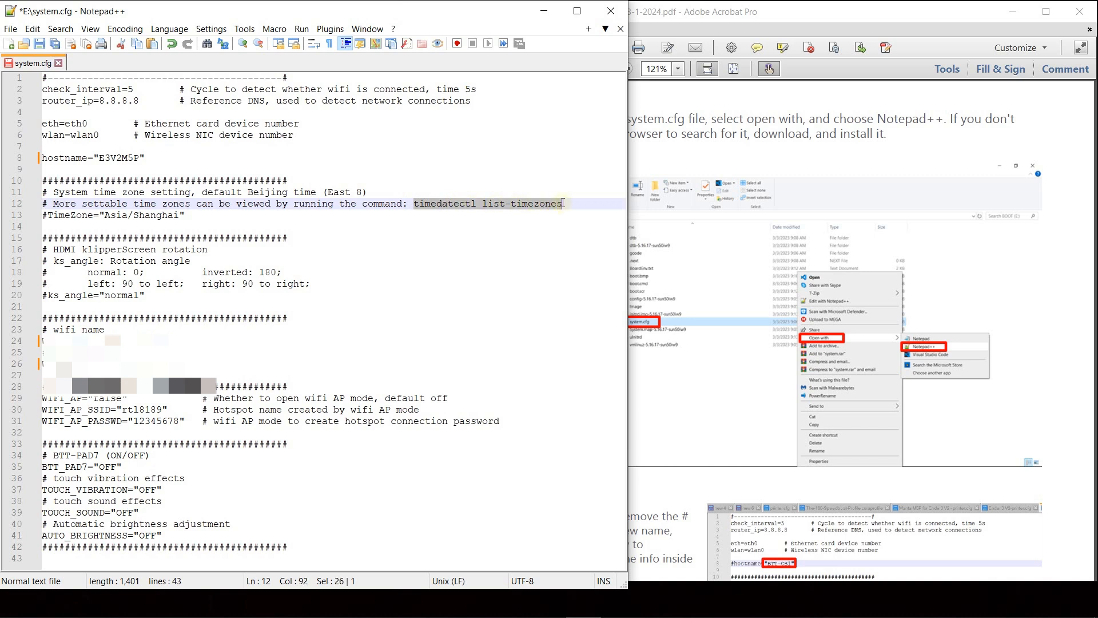
pyautogui.rightClick(492, 202)
pyautogui.click(524, 224)
# - Switch to Chrome with the Person 1 profile, search the web for "timedatectl list-timezones" and open the GitHub list of time zones
pyautogui.click(304, 605)
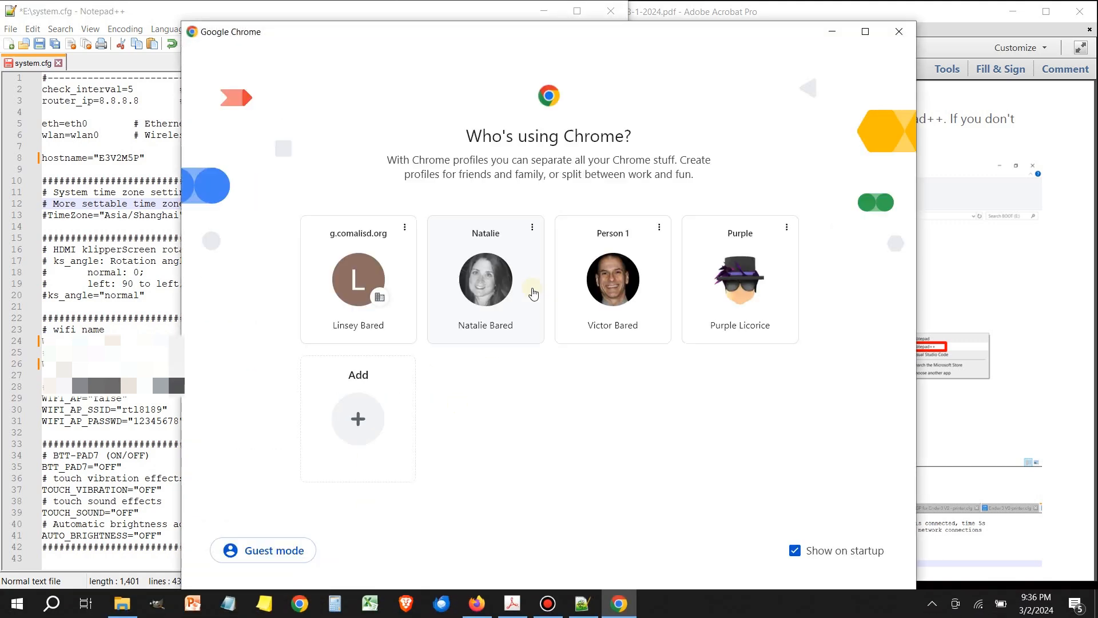
pyautogui.click(584, 275)
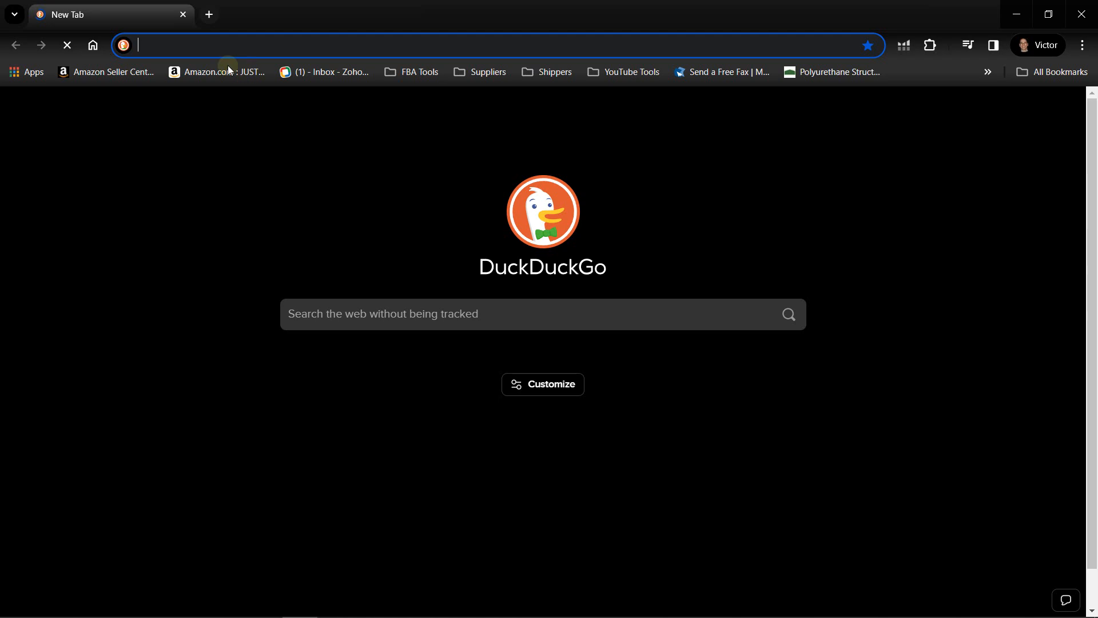
pyautogui.rightClick(187, 46)
pyautogui.click(245, 164)
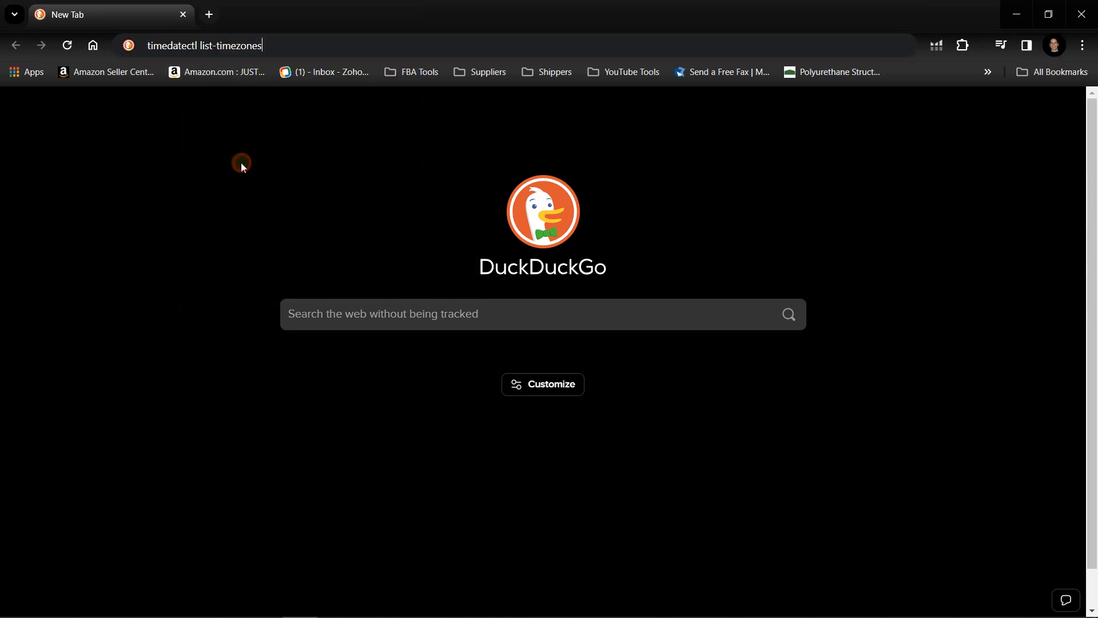
pyautogui.press('Return')
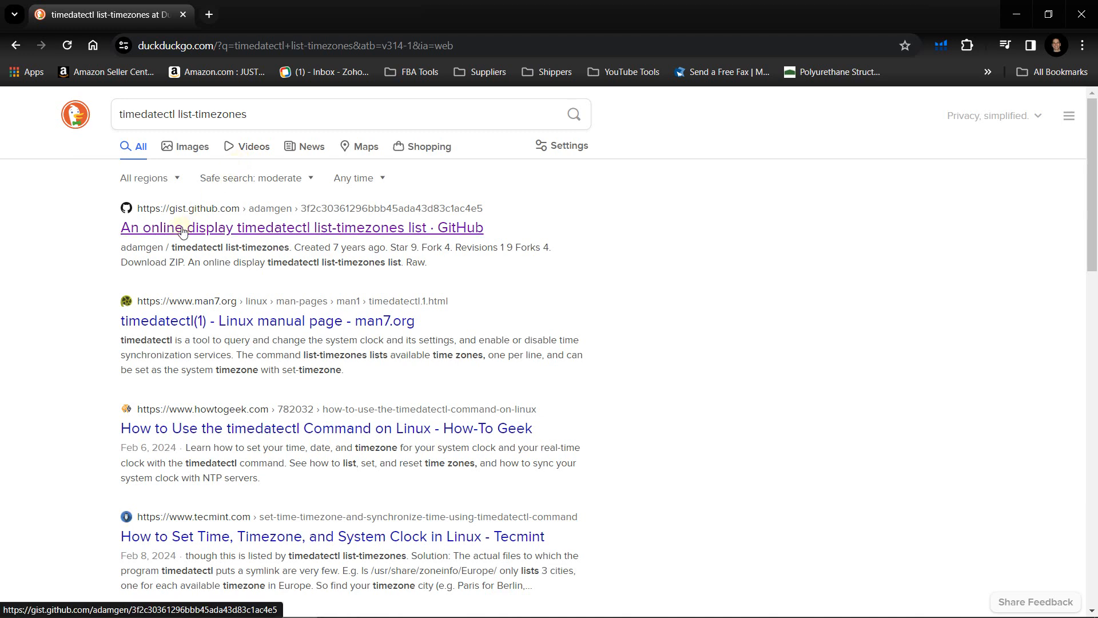
pyautogui.click(276, 233)
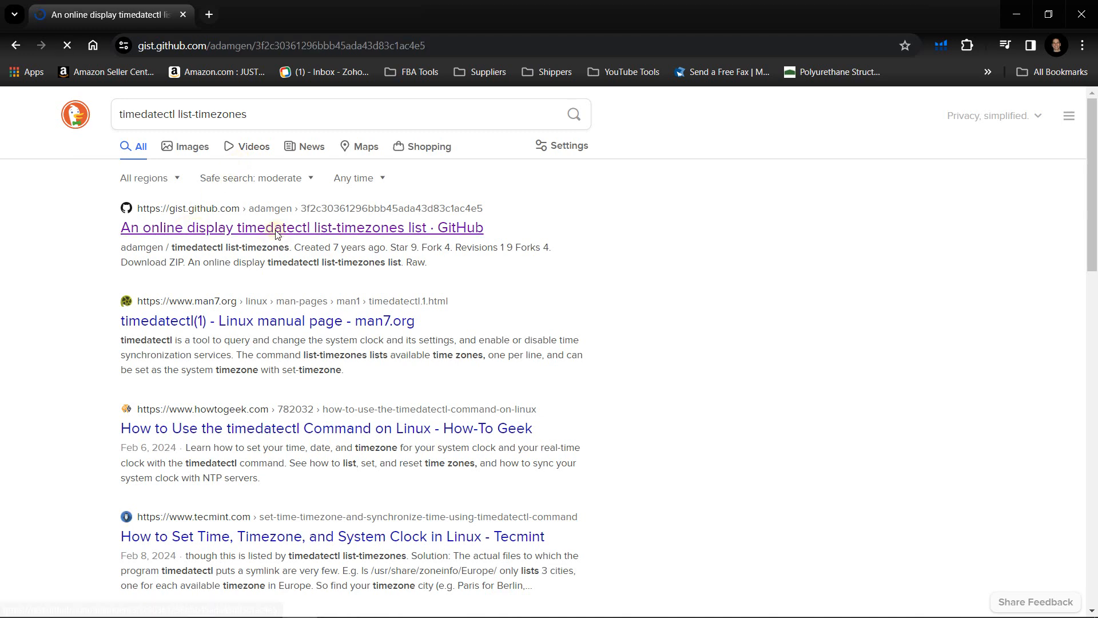
# - Find and copy the America/Chicago entry in the time zone list, and close the browser
pyautogui.scroll(-3, 455, 375)
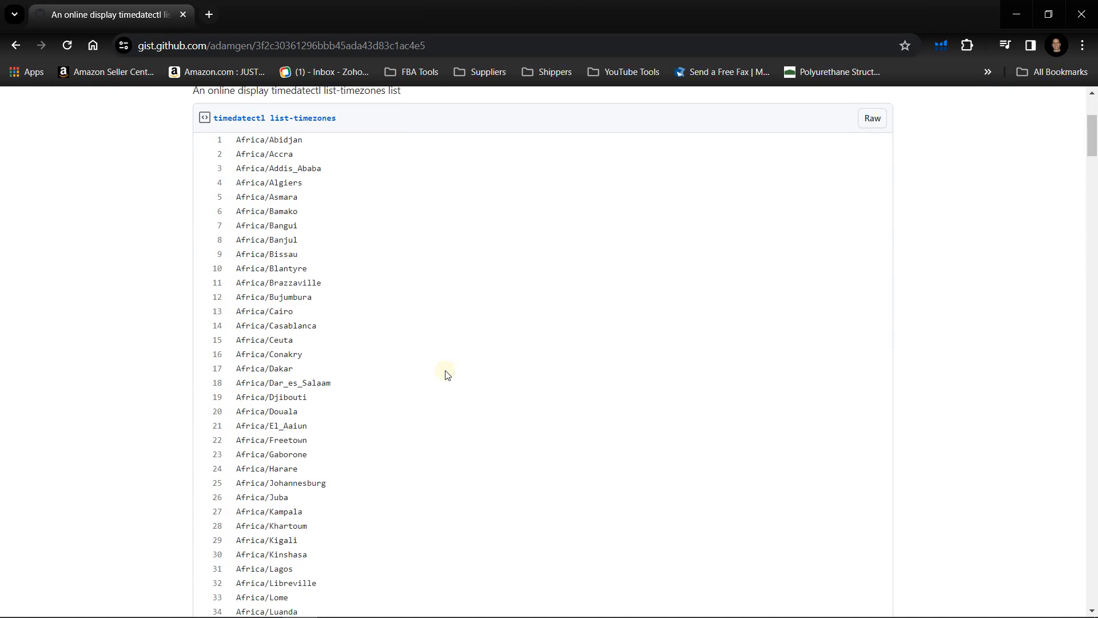
pyautogui.scroll(-10, 382, 296)
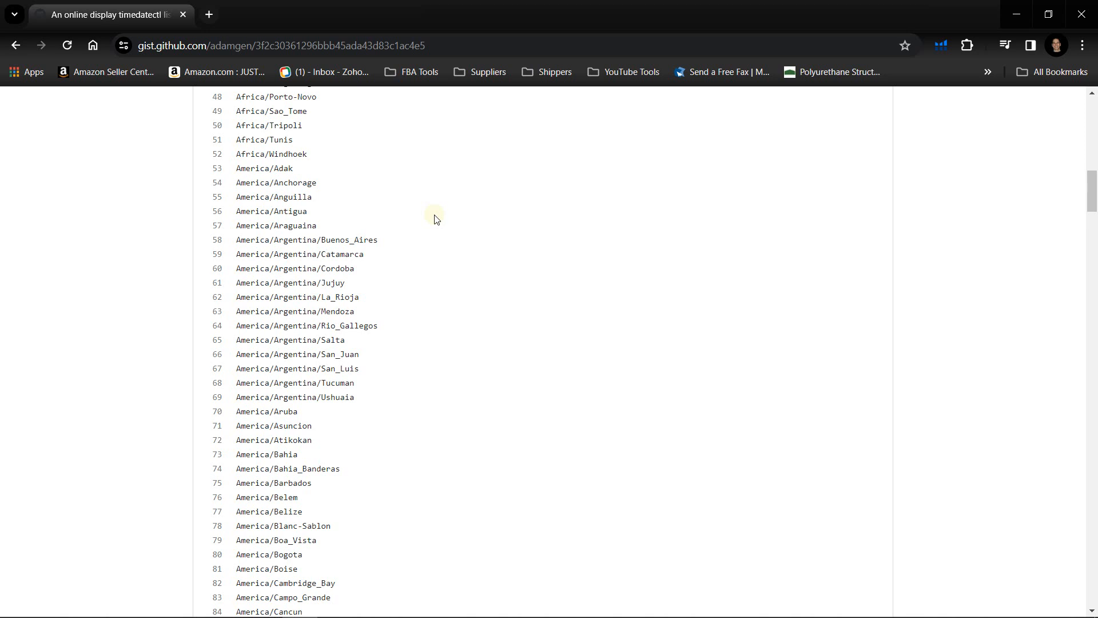
pyautogui.scroll(-3, 382, 295)
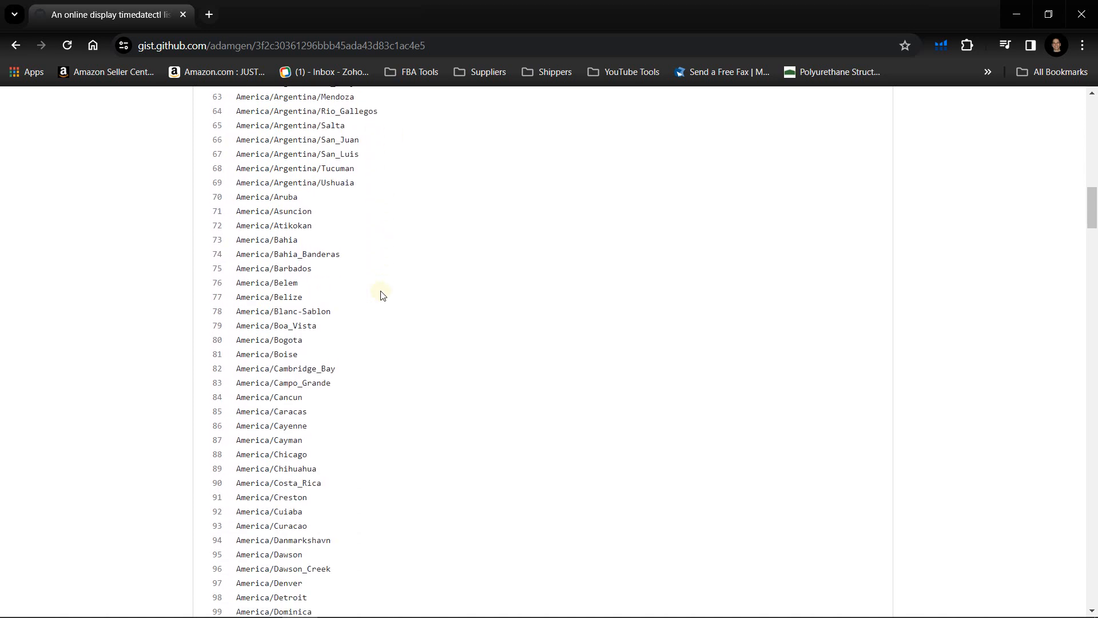
pyautogui.scroll(-2, 382, 295)
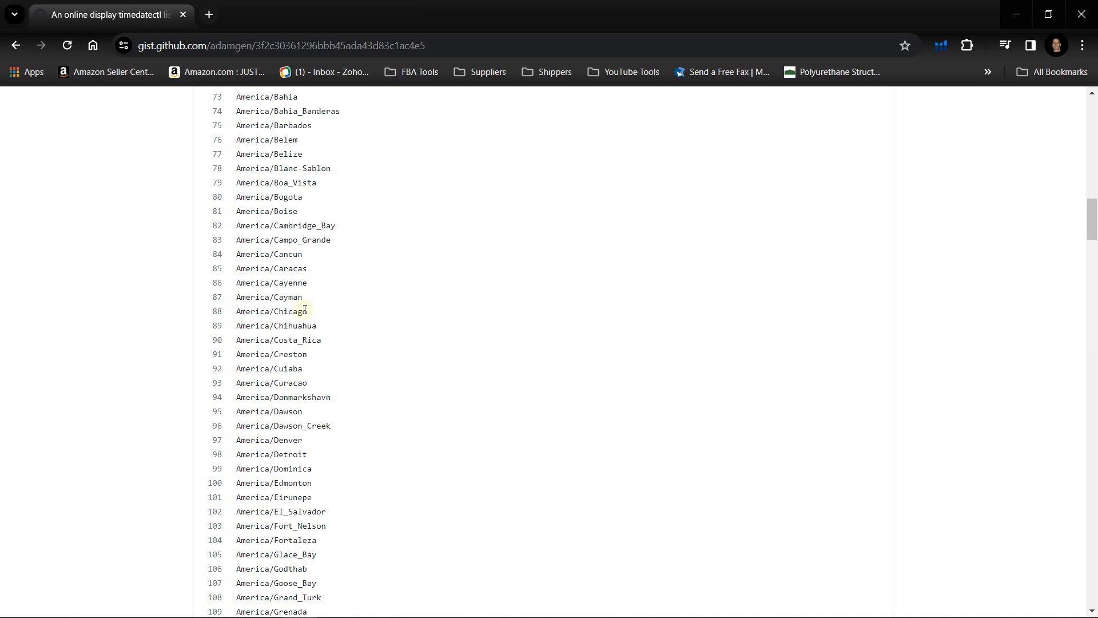
pyautogui.moveTo(307, 311); pyautogui.dragTo(239, 311)
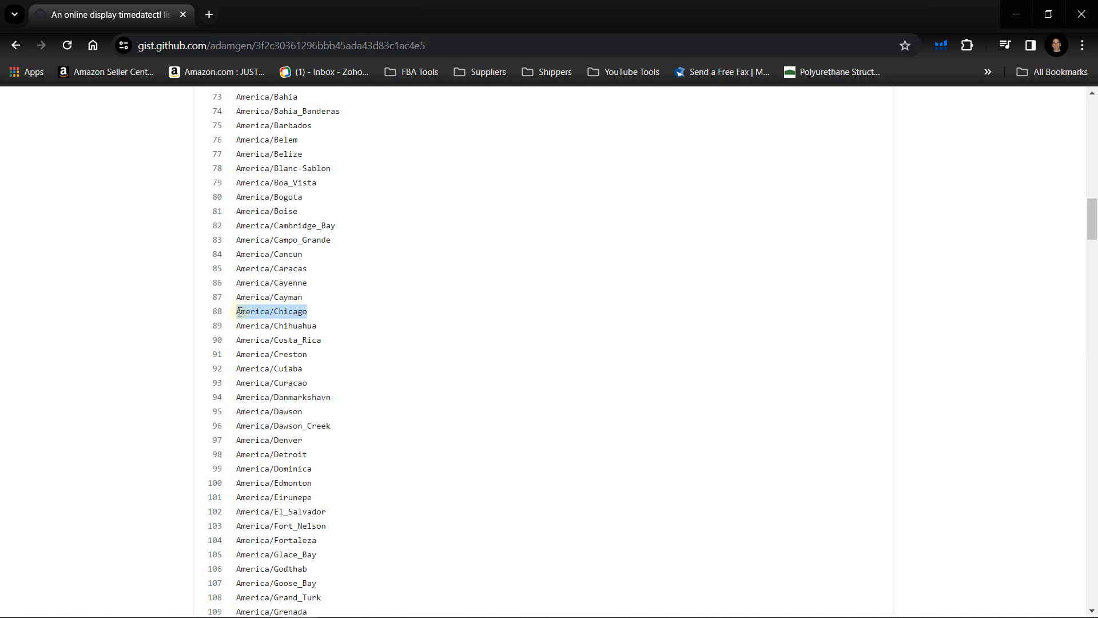
pyautogui.rightClick(296, 316)
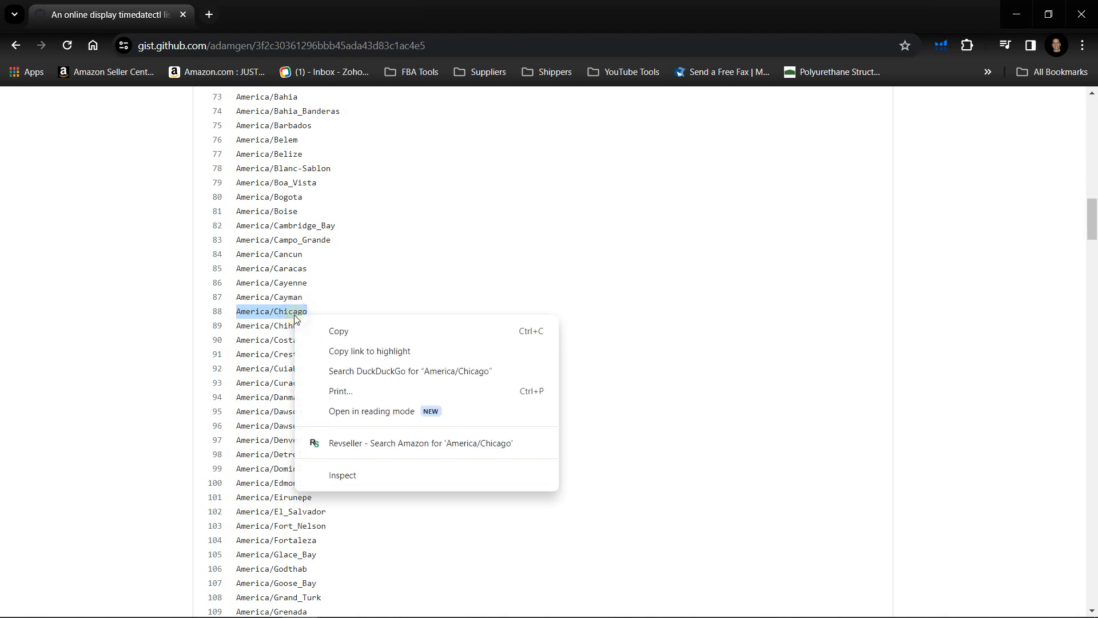
pyautogui.click(330, 332)
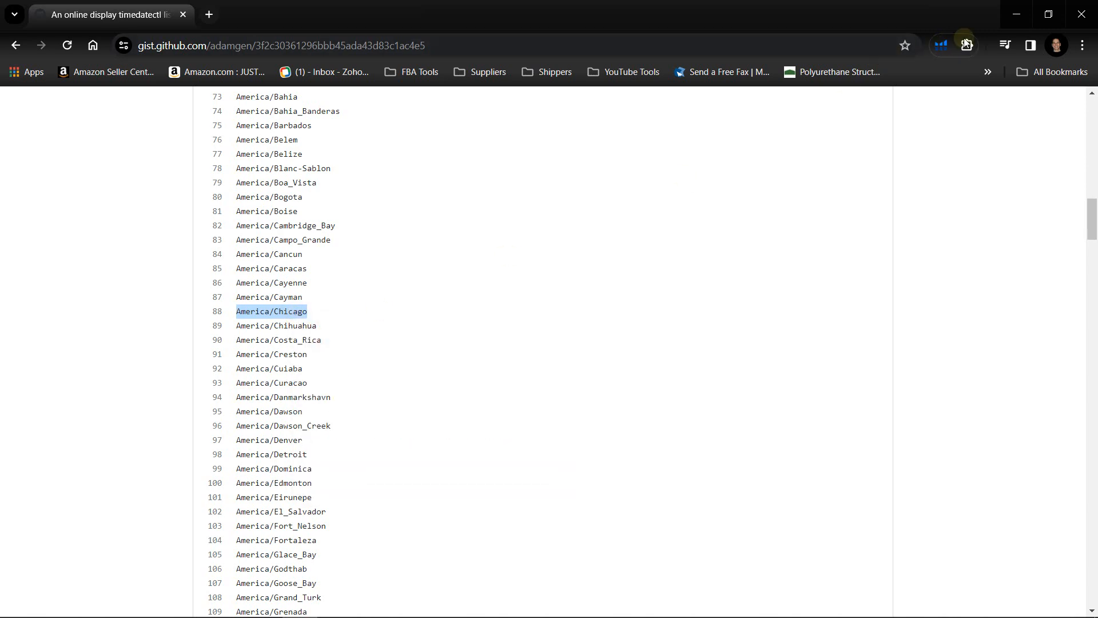
pyautogui.click(1075, 13)
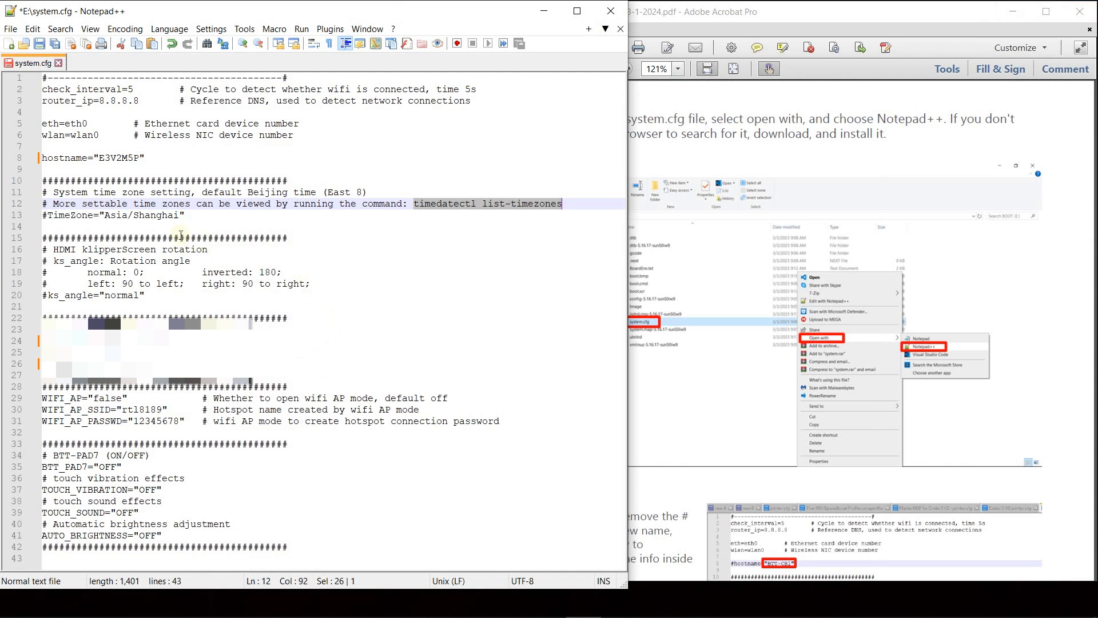
# - Replace the TimeZone value on line 13 with America/Chicago and uncomment the line by removing its leading #
pyautogui.moveTo(181, 215); pyautogui.dragTo(105, 216)
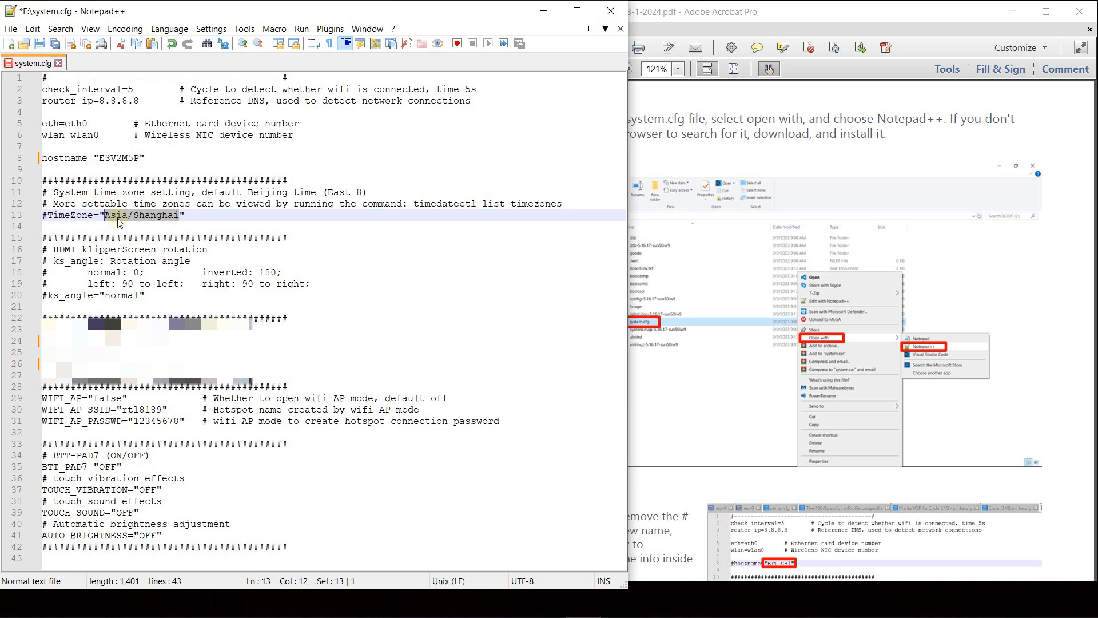
pyautogui.hotkey('ctrl', 'v')
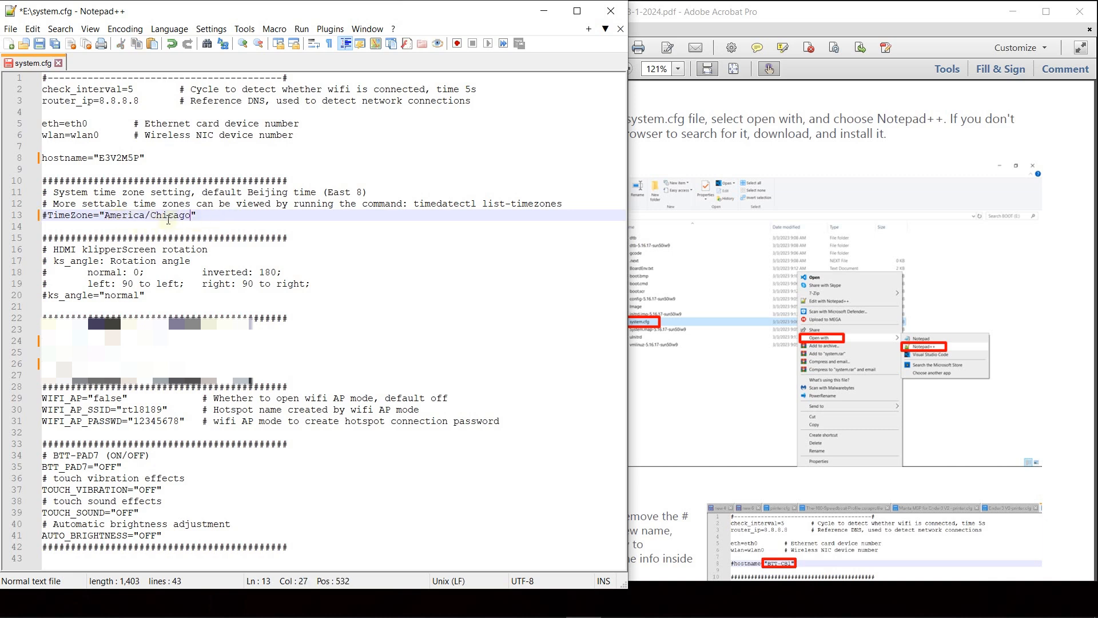
pyautogui.click(47, 215)
pyautogui.press('BackSpace')
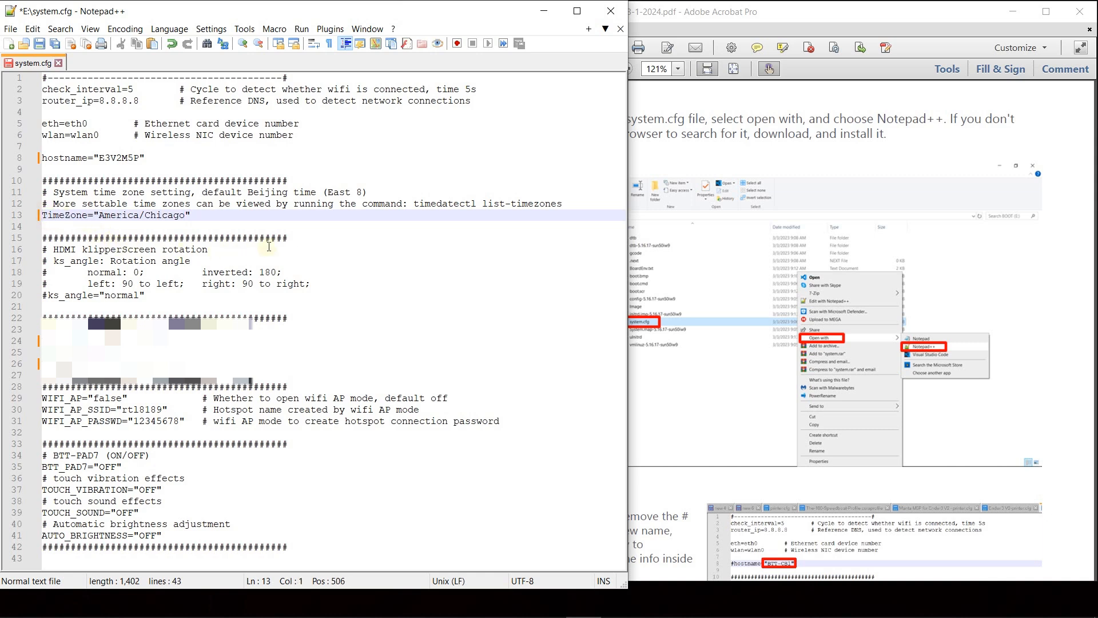
pyautogui.click(331, 265)
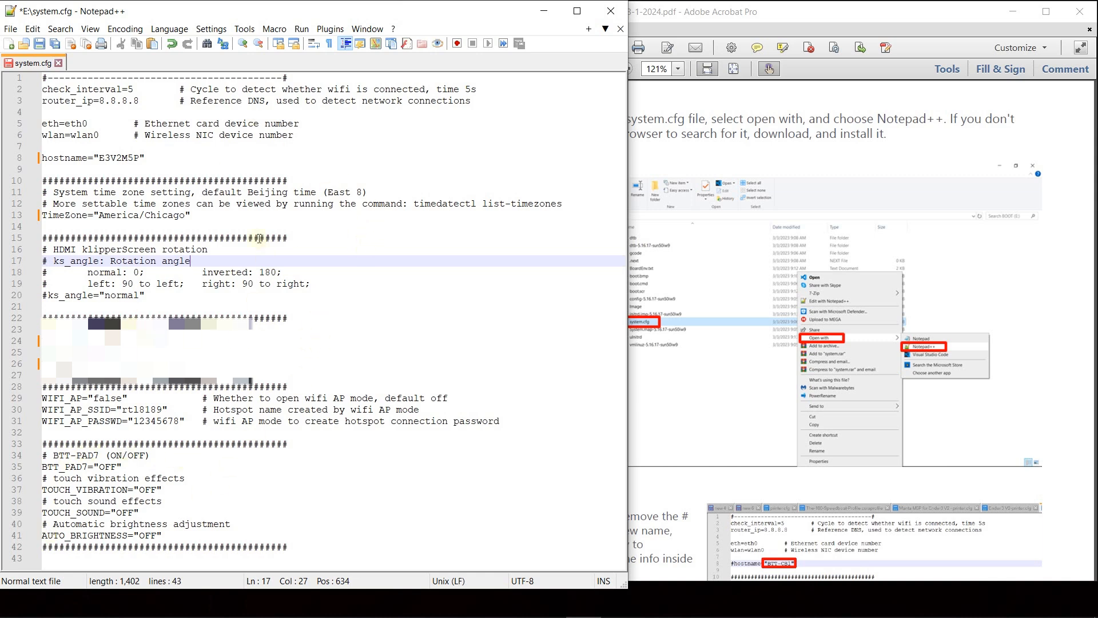
# - Save and close system.cfg, and close Notepad++
pyautogui.click(40, 44)
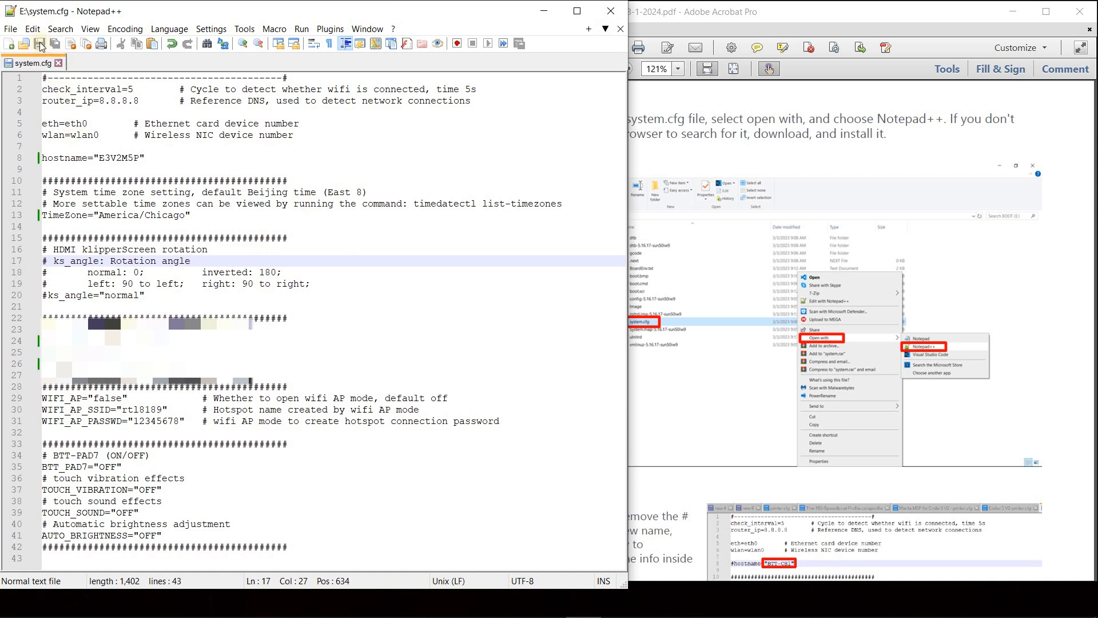
pyautogui.click(59, 64)
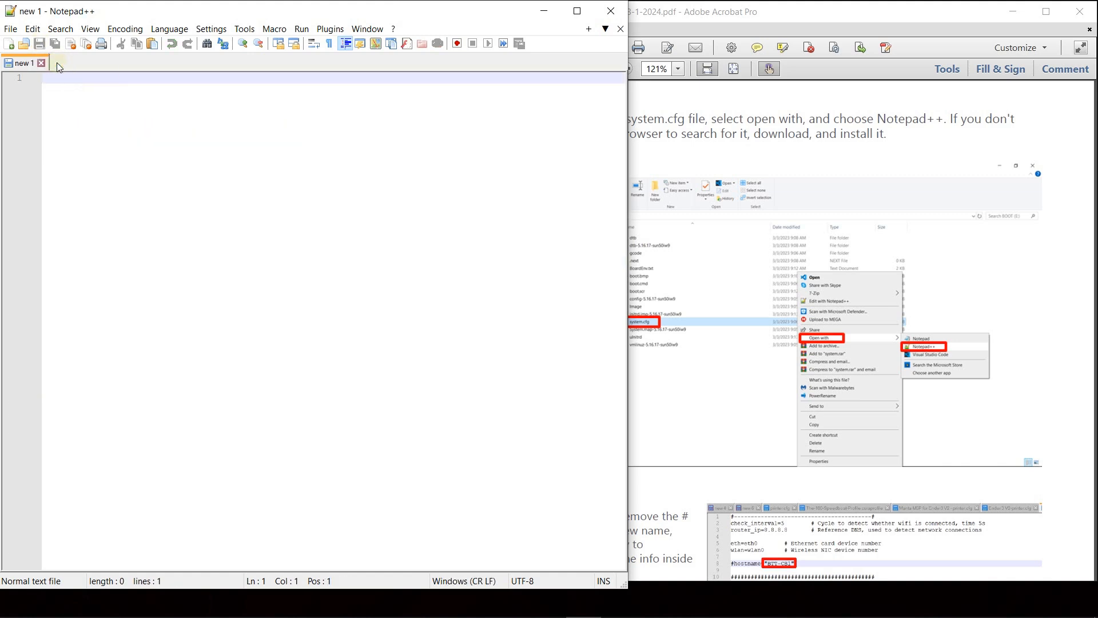
pyautogui.click(611, 11)
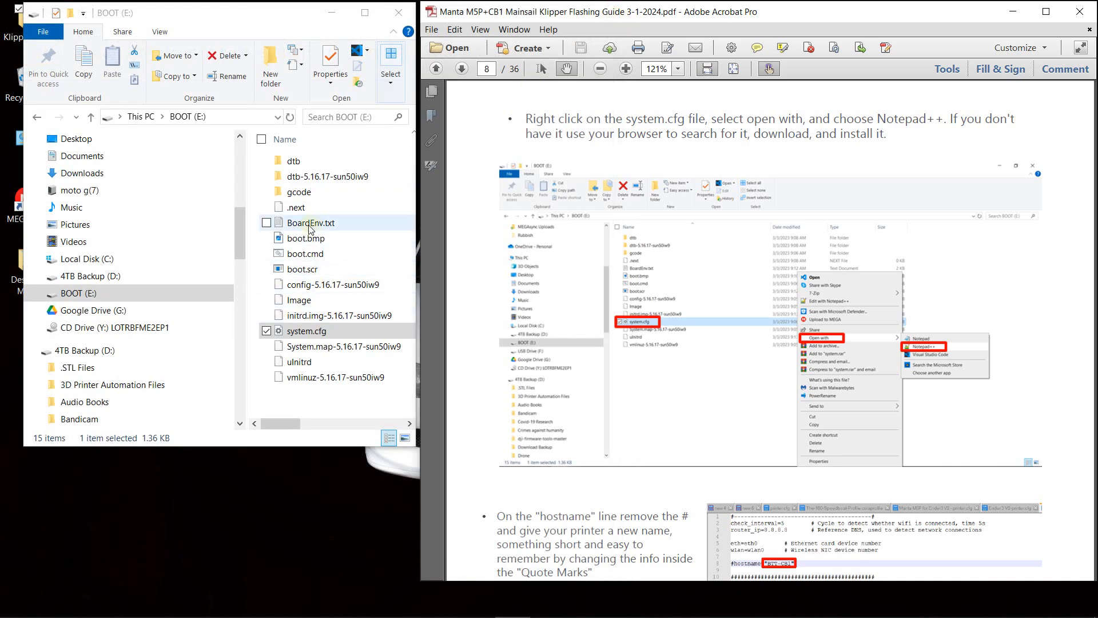
# - Open BoardEnv.txt from the BOOT drive in Notepad++ and narrow its window to sit beside the PDF guide
pyautogui.rightClick(318, 225)
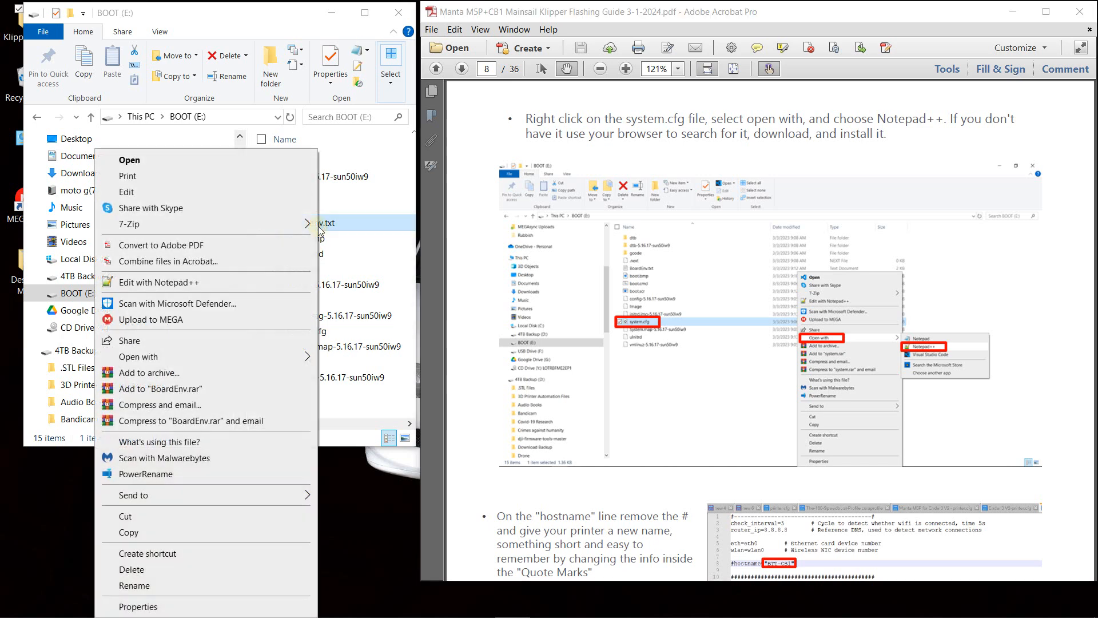
pyautogui.click(211, 281)
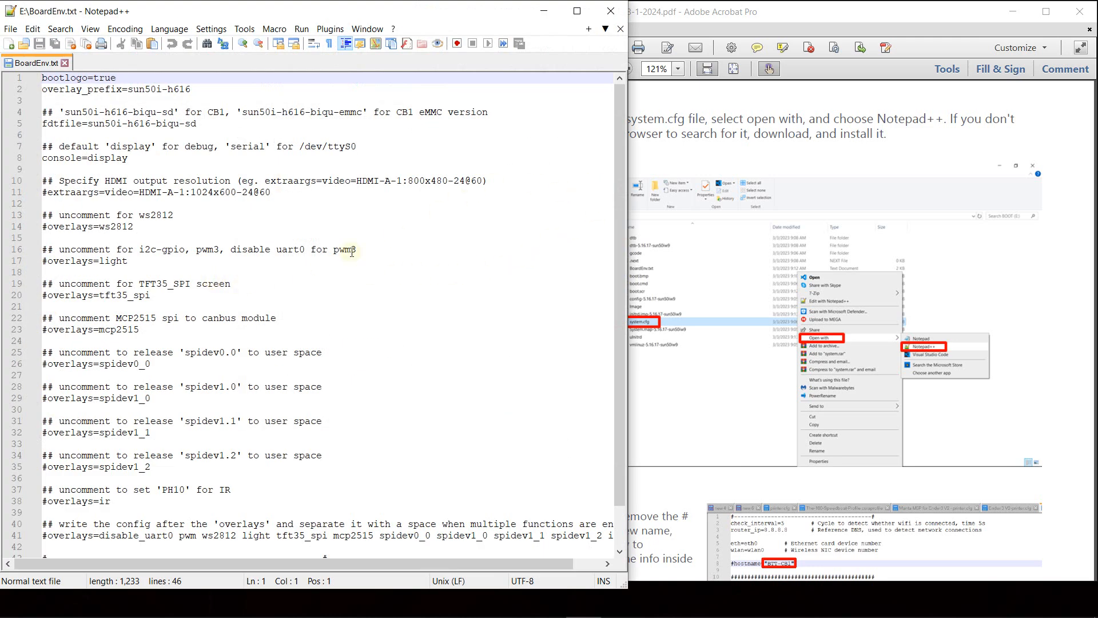
pyautogui.moveTo(628, 163); pyautogui.dragTo(409, 182)
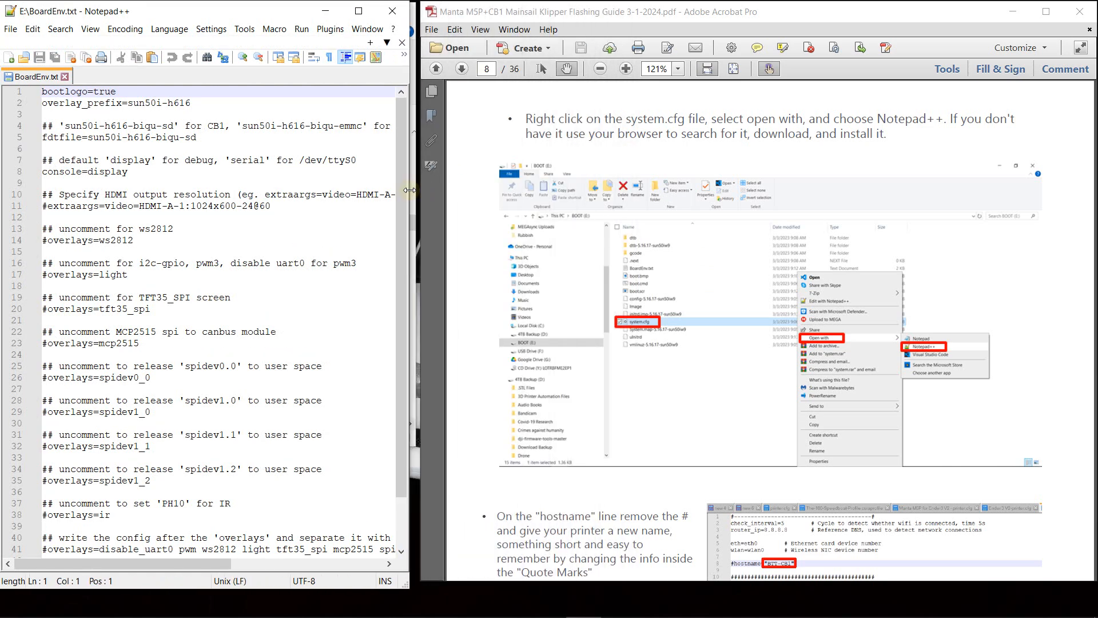
# - Find the BoardEnv.txt additions on page 9 of the guide and copy the four lines from overlays=spi-spidev to param_spidev_max_freq=1000000
pyautogui.scroll(-6, 755, 251)
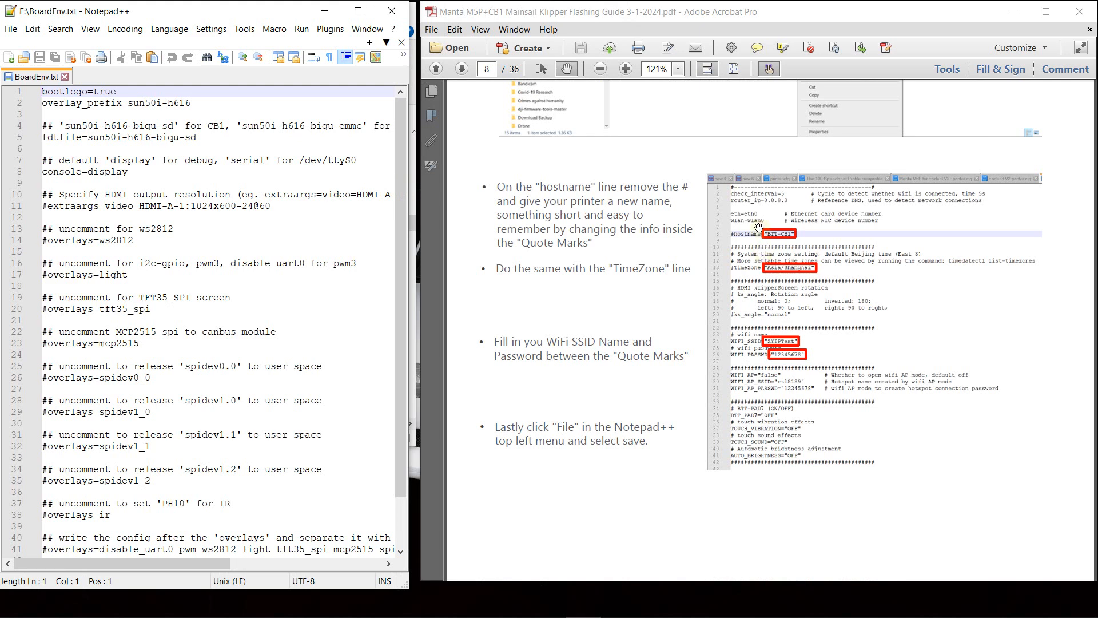
pyautogui.scroll(-10, 776, 243)
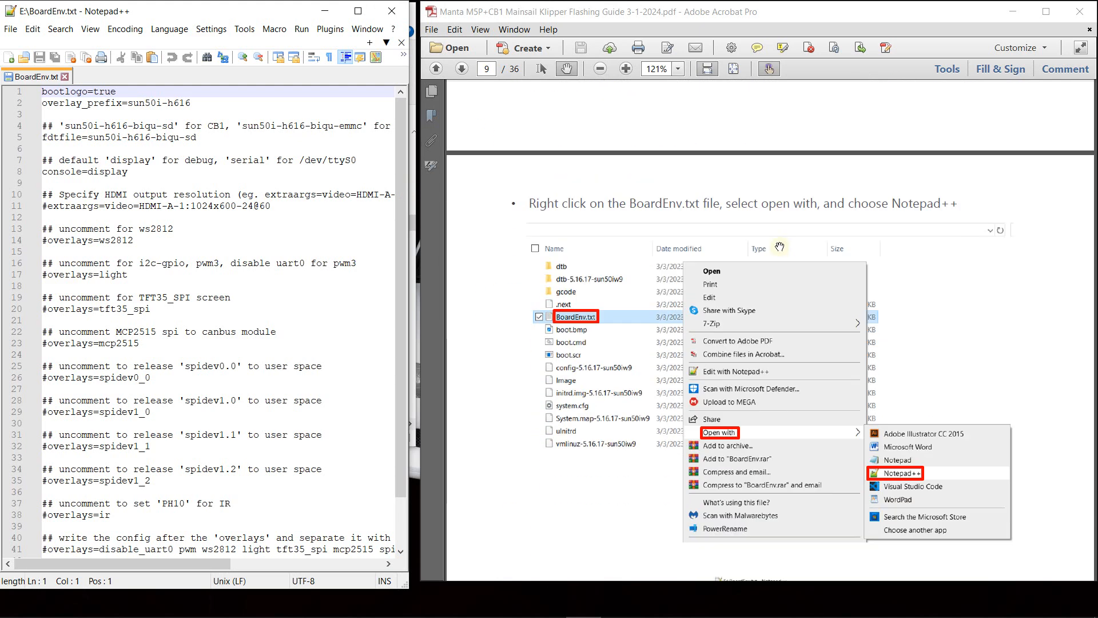
pyautogui.scroll(-6, 780, 246)
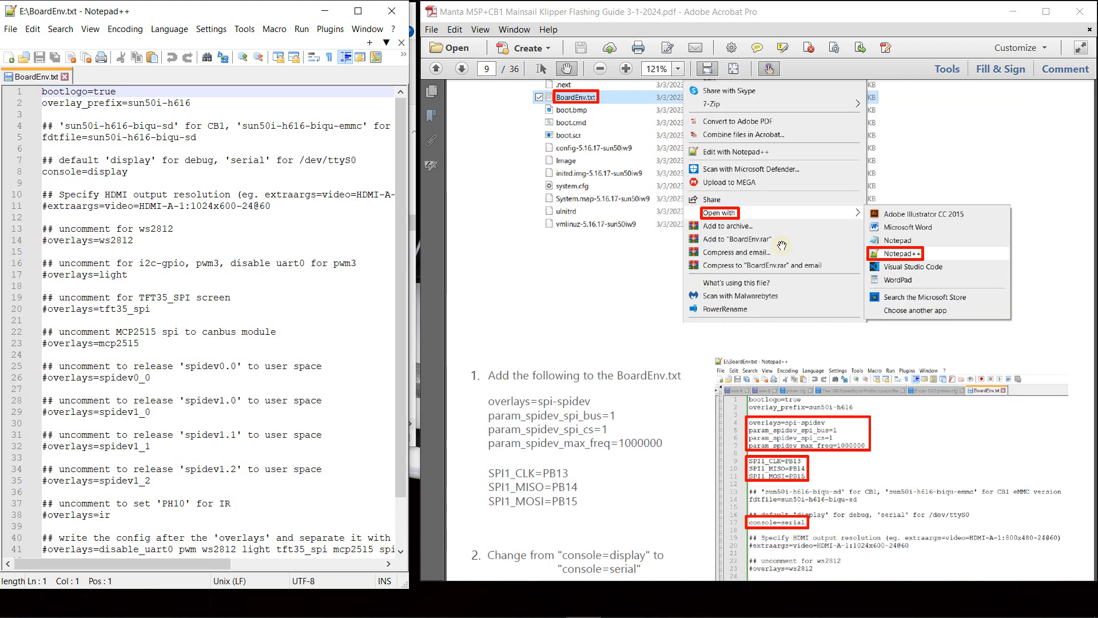
pyautogui.scroll(-3, 782, 244)
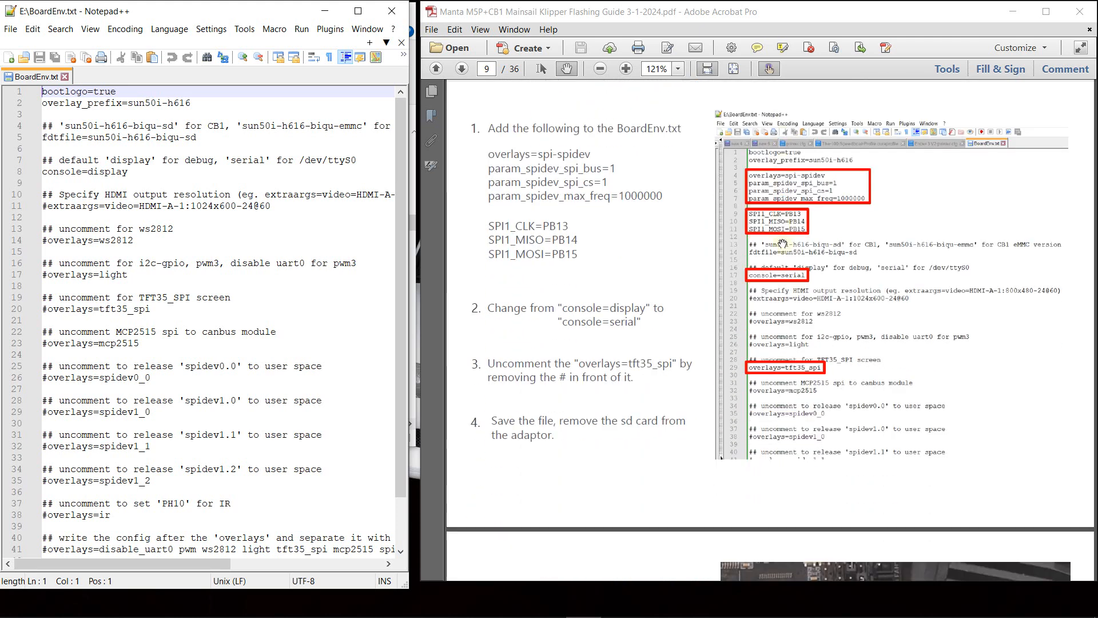
pyautogui.scroll(2, 782, 245)
pyautogui.scroll(-1, 782, 245)
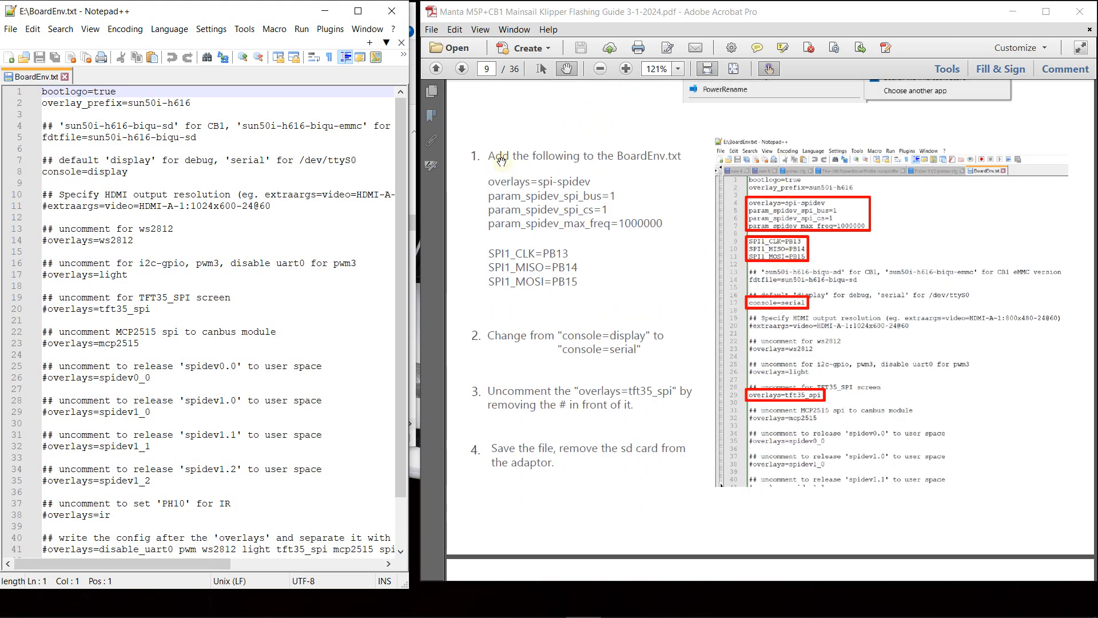
pyautogui.click(541, 69)
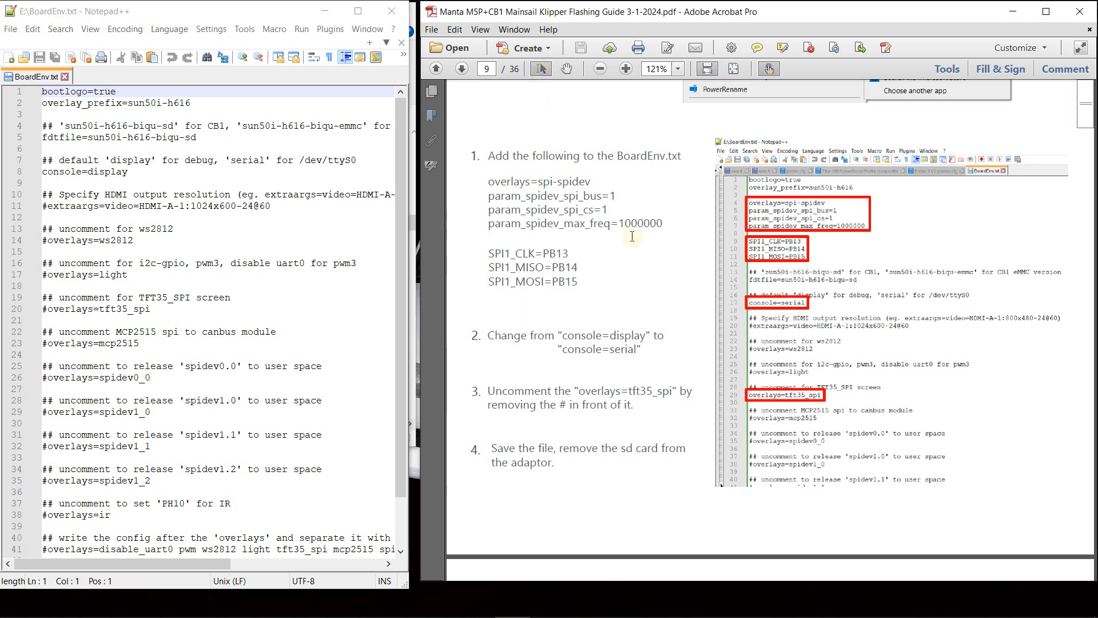
pyautogui.moveTo(665, 222); pyautogui.dragTo(496, 187)
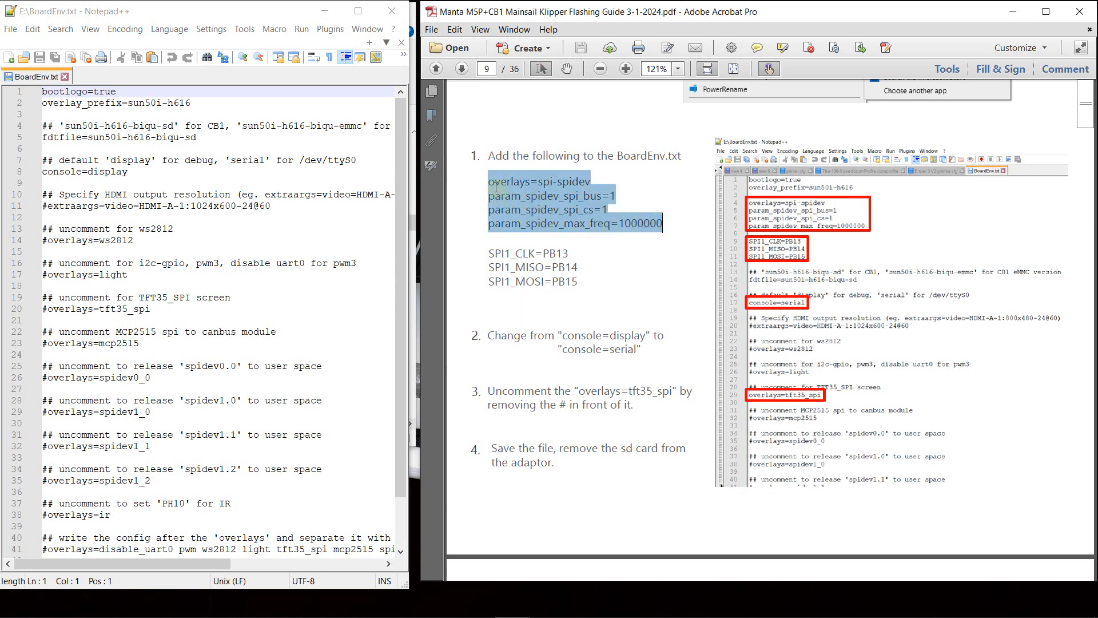
pyautogui.rightClick(513, 207)
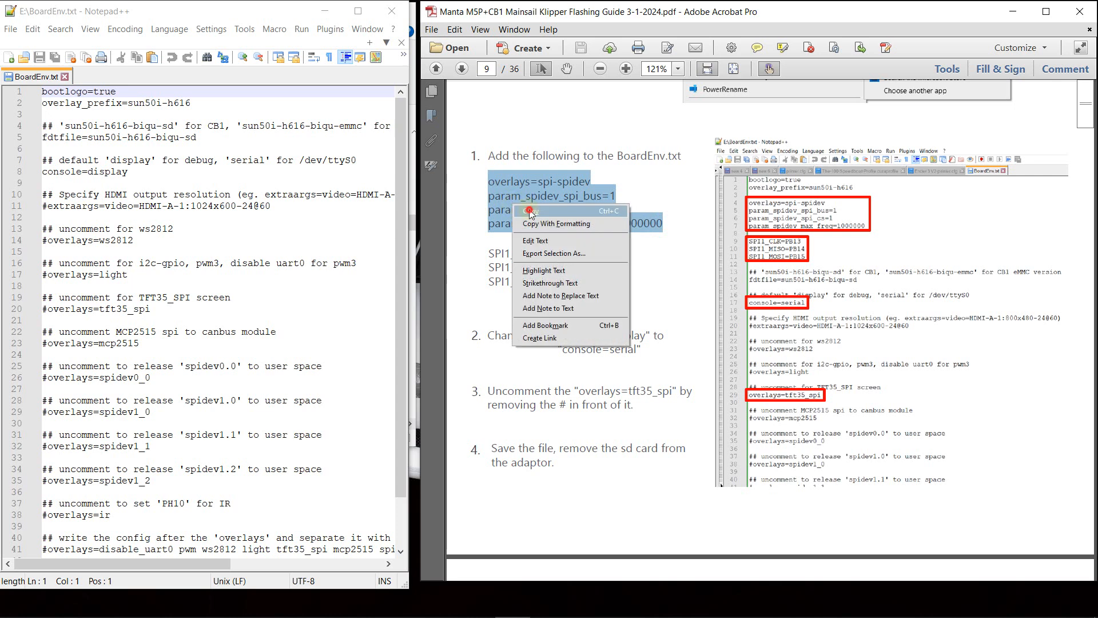
pyautogui.click(530, 213)
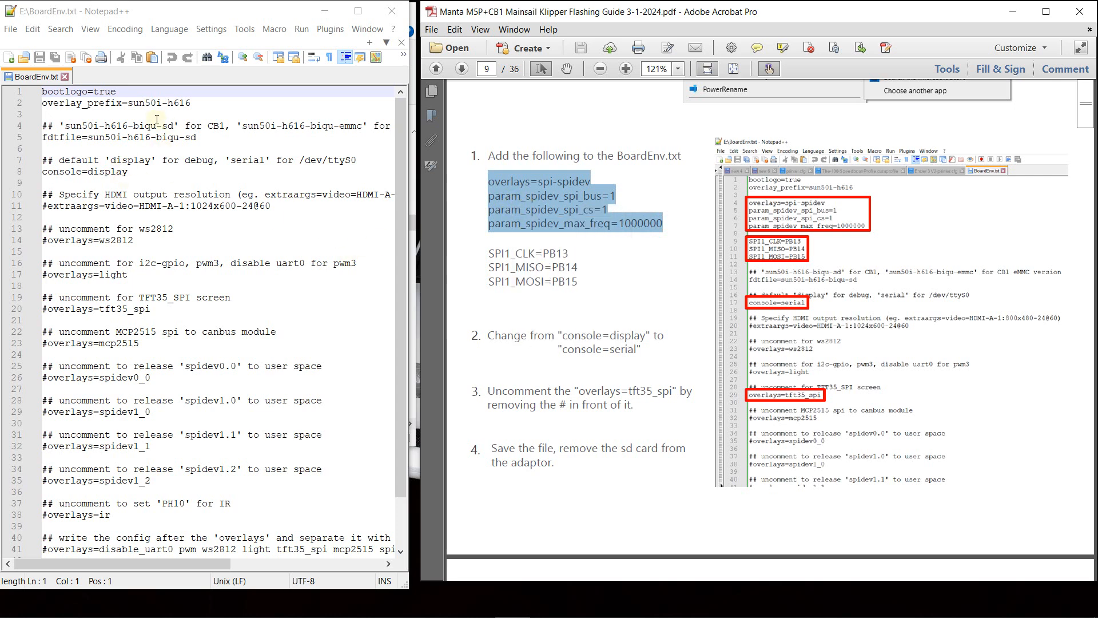
# - Paste the four copied spidev lines into BoardEnv.txt below overlay_prefix=sun50i-h616, separated from it by a blank line
pyautogui.click(191, 101)
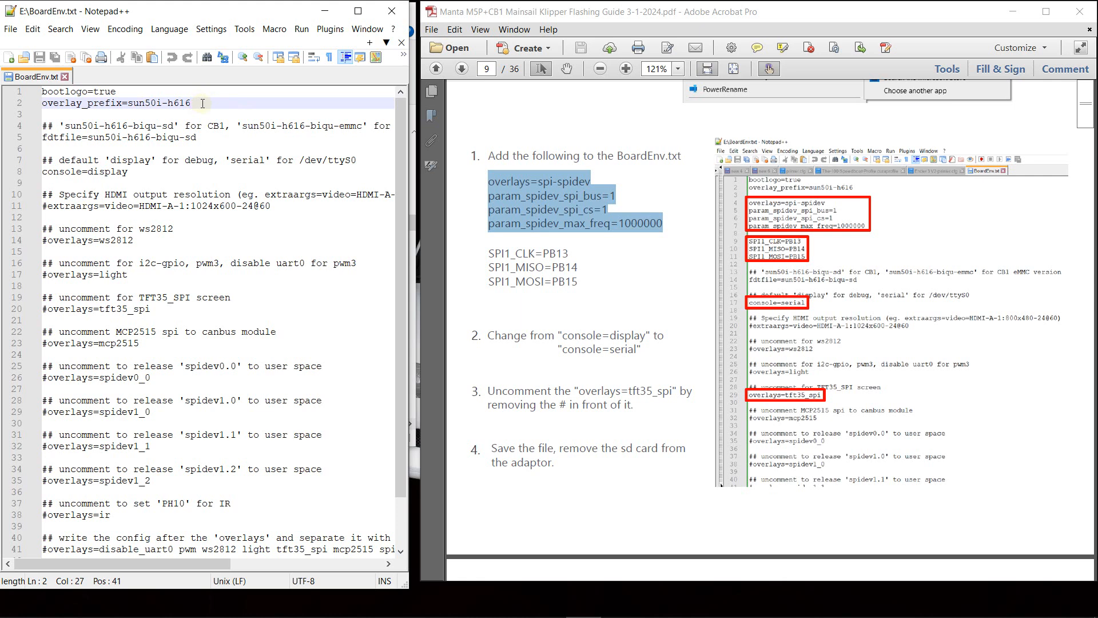
pyautogui.press('Return')
pyautogui.press('Return')
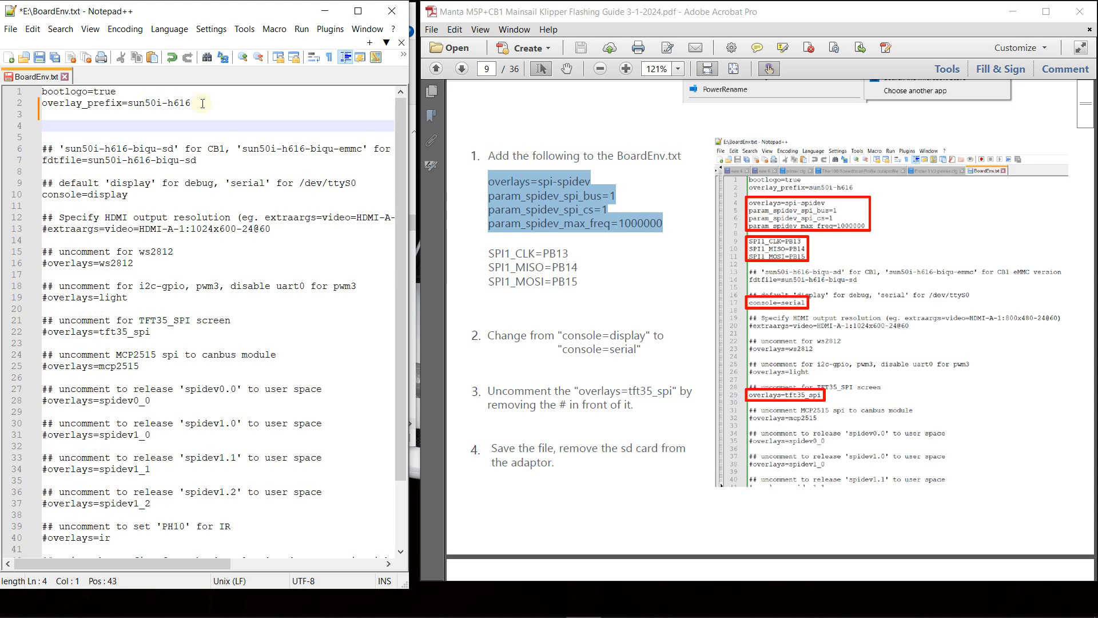
pyautogui.hotkey('ctrl', 'v')
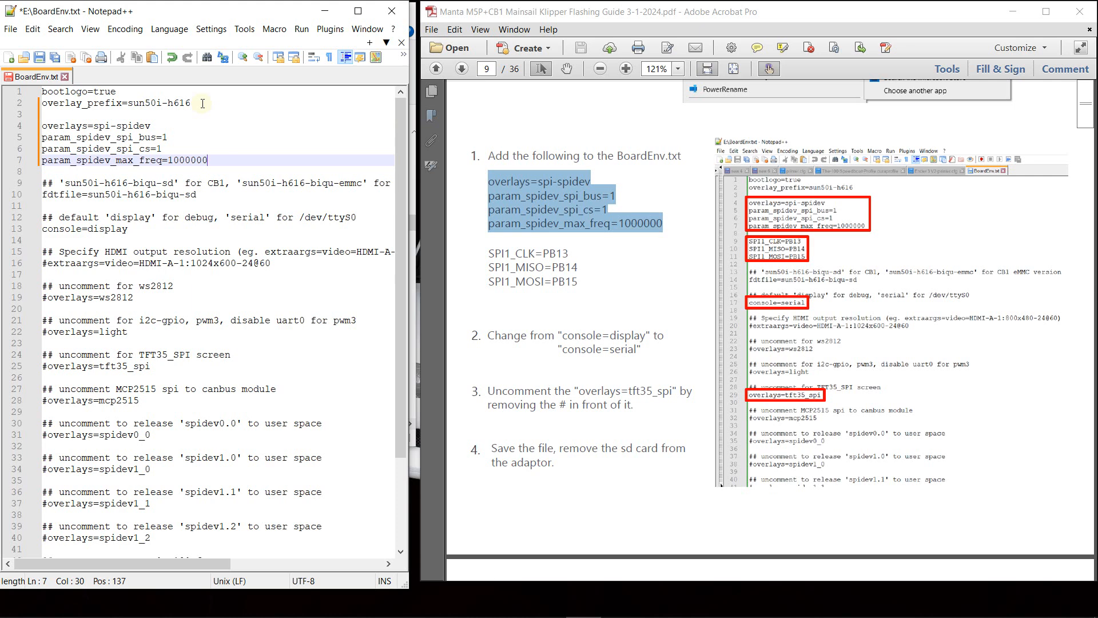
# - Copy the SPI1_CLK=PB13, SPI1_MISO=PB14 and SPI1_MOSI=PB15 lines from the guide into BoardEnv.txt below the spidev lines, after a blank line
pyautogui.press('Return')
pyautogui.press('Return')
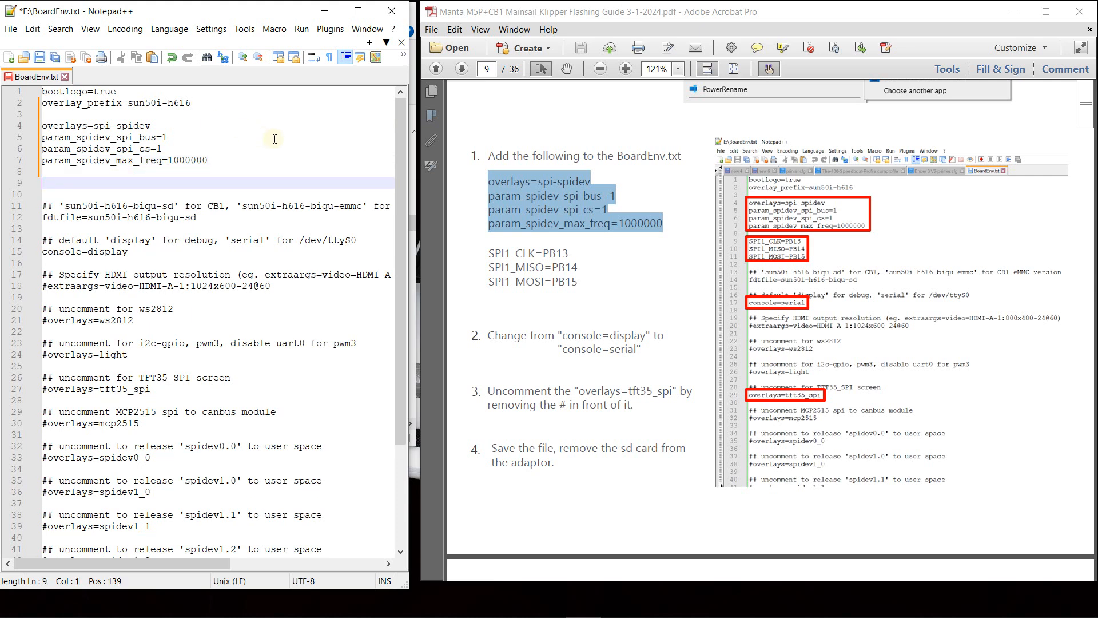
pyautogui.moveTo(580, 282); pyautogui.dragTo(489, 253)
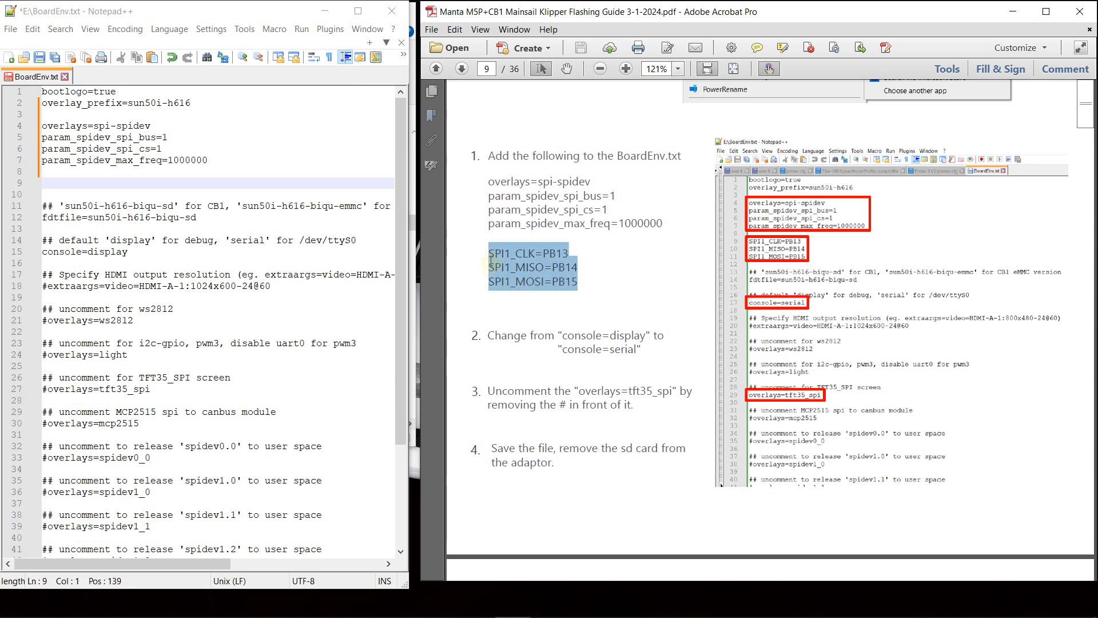
pyautogui.rightClick(501, 268)
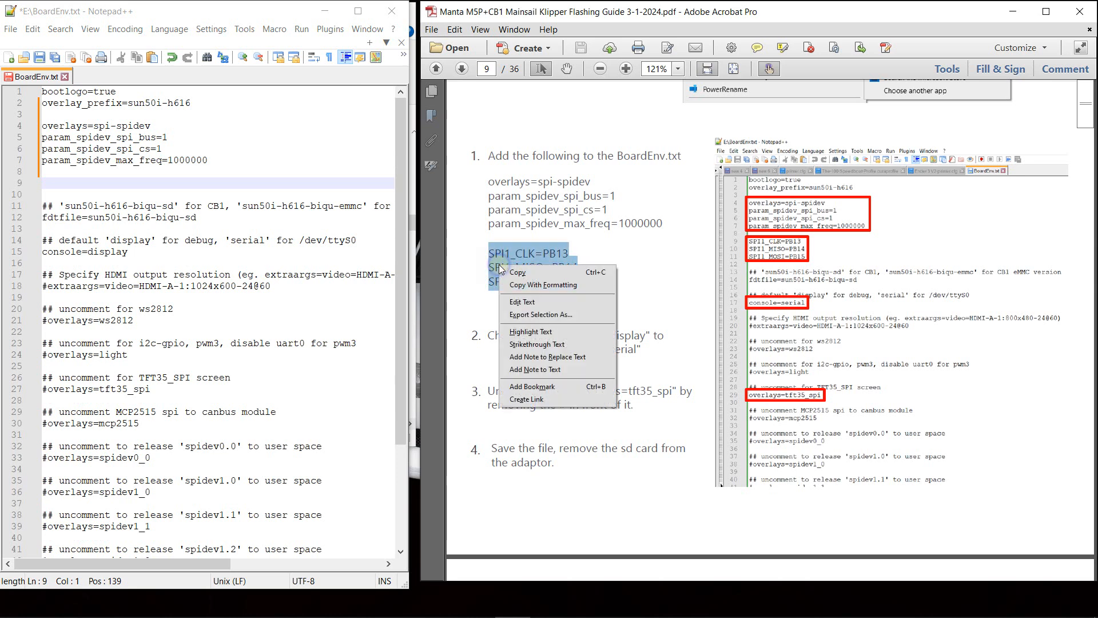
pyautogui.click(509, 273)
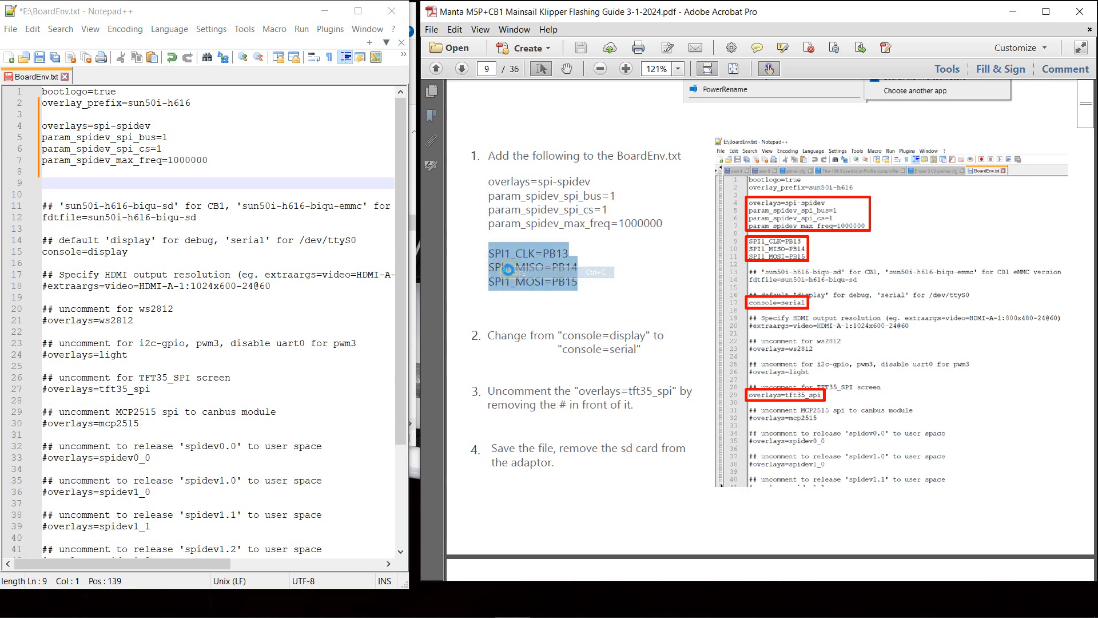
pyautogui.click(50, 184)
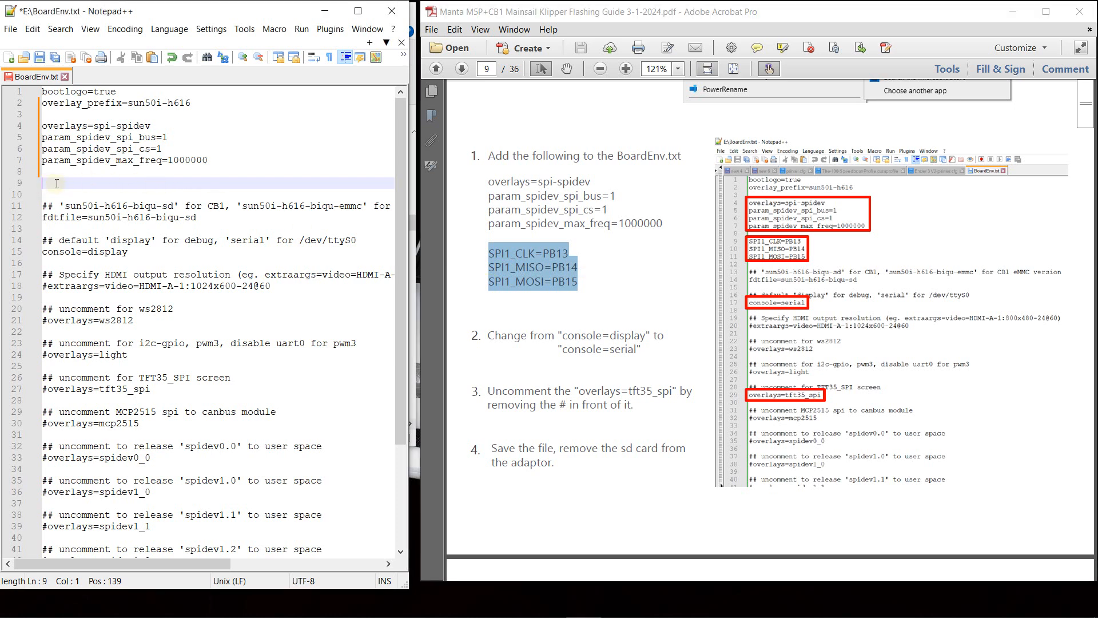
pyautogui.rightClick(57, 184)
pyautogui.click(101, 217)
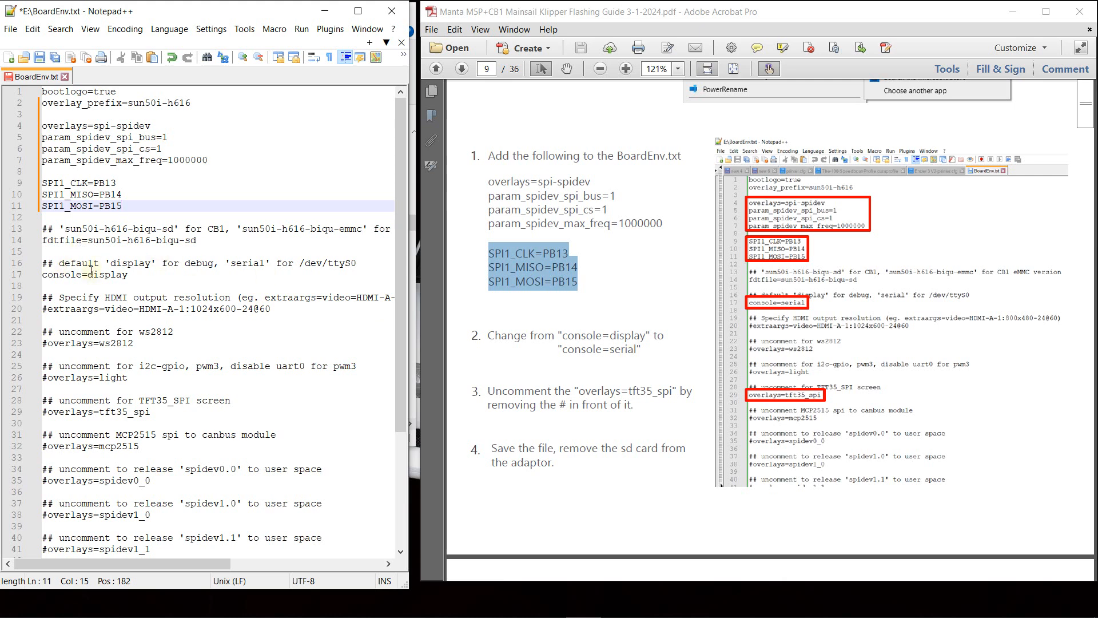
# - Change the console value on line 17 to serial
pyautogui.moveTo(129, 275); pyautogui.dragTo(88, 276)
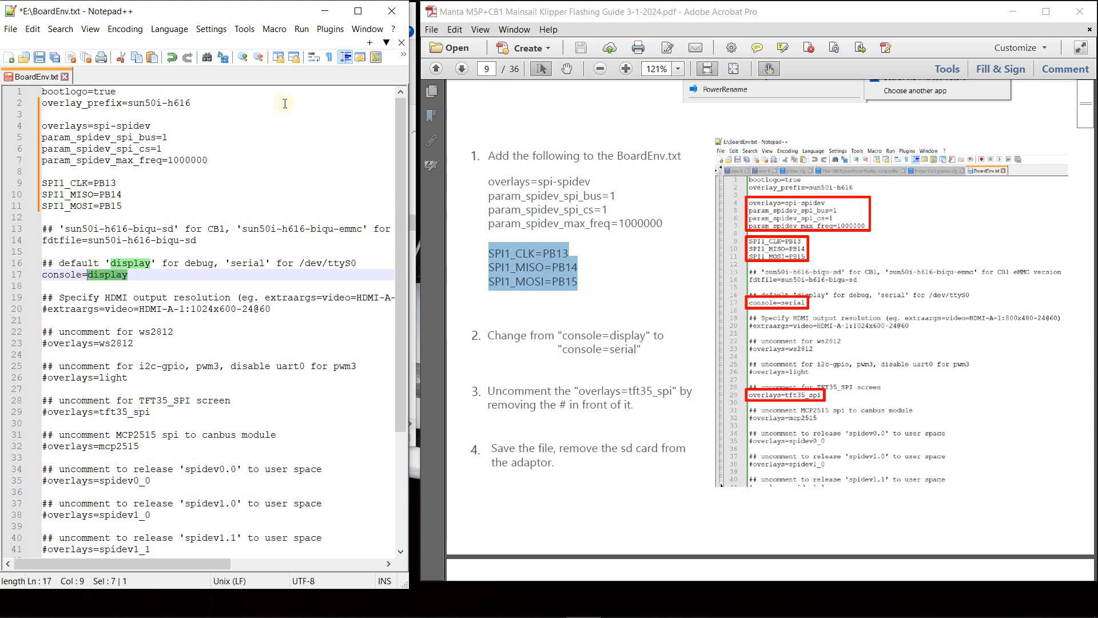
pyautogui.write('serial')
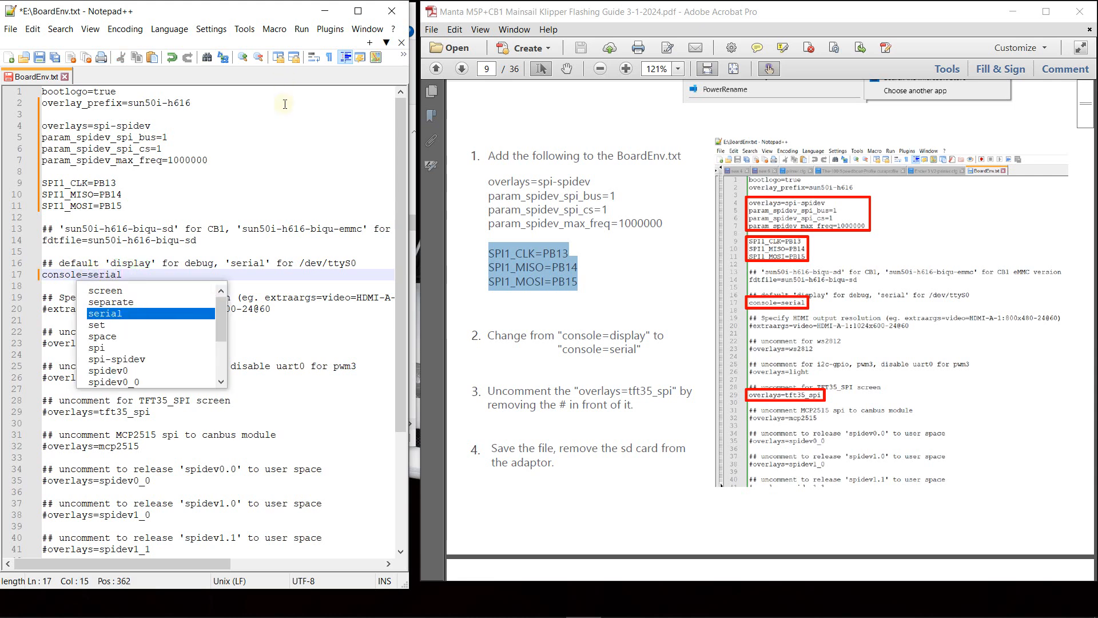
pyautogui.click(328, 170)
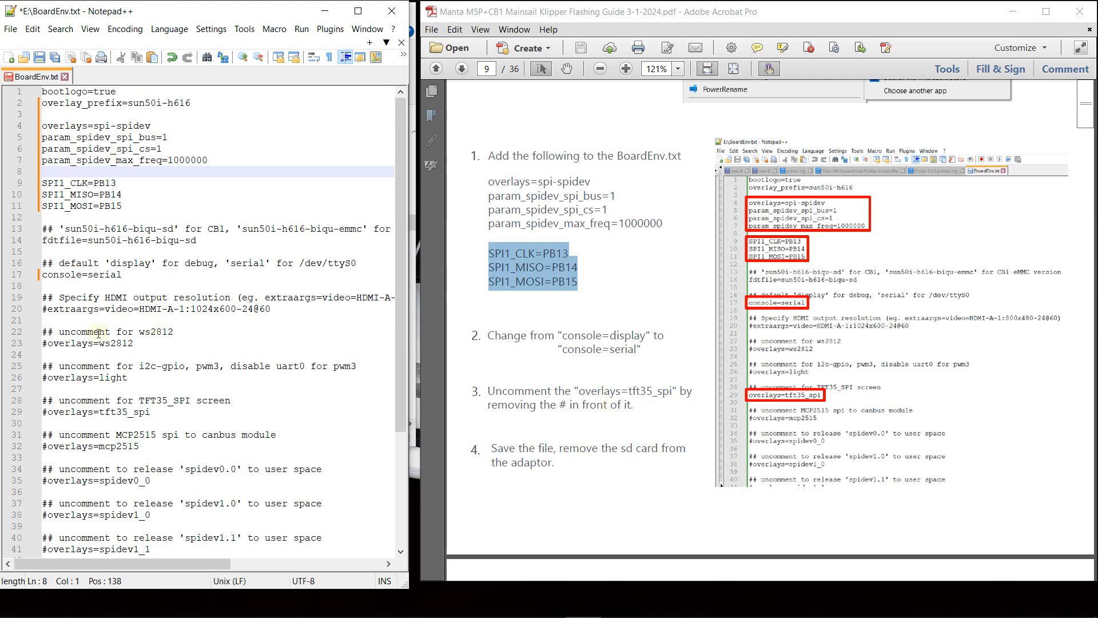
# - Cut the TFT35_SPI screen comment and its #overlays=tft35_spi line, and remove the leftover blank lines
pyautogui.scroll(-1, 172, 335)
pyautogui.scroll(-1, 166, 384)
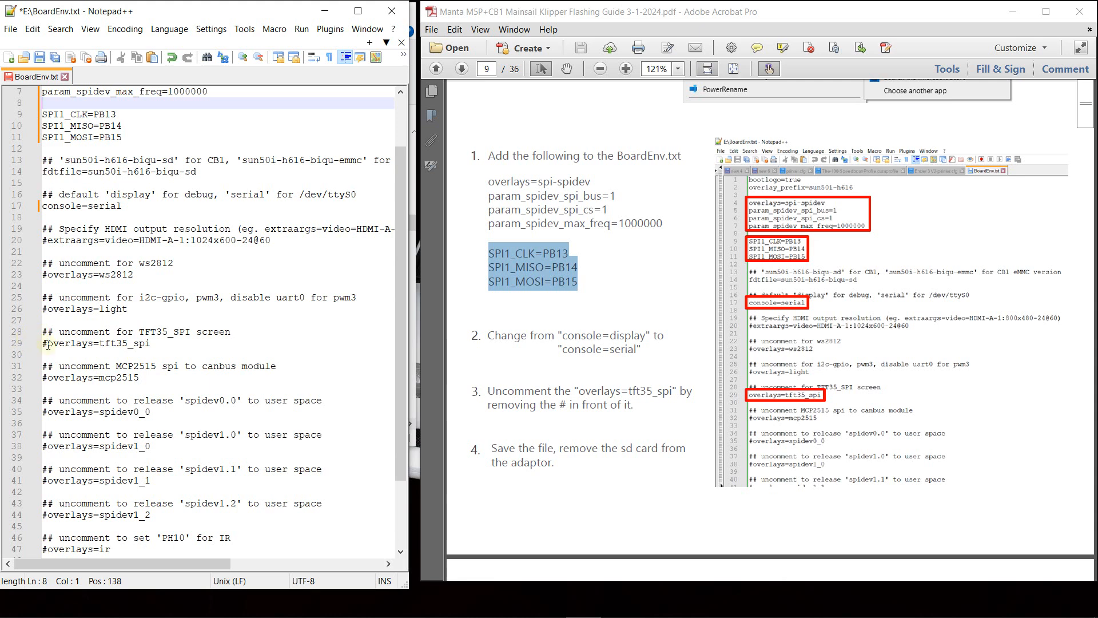
pyautogui.moveTo(149, 344); pyautogui.dragTo(38, 338)
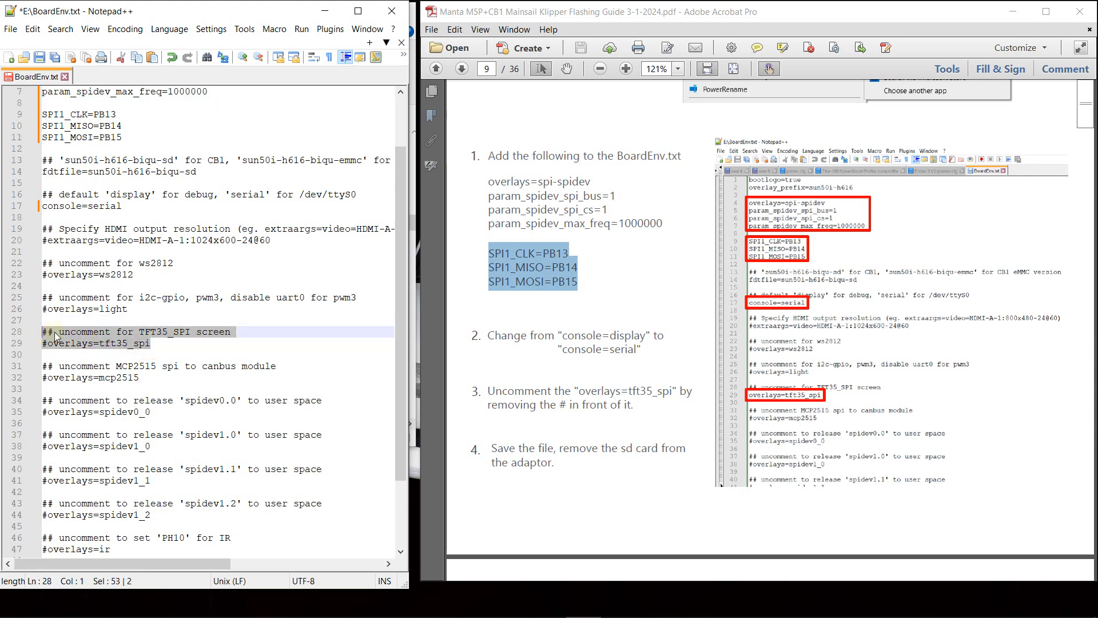
pyautogui.rightClick(56, 336)
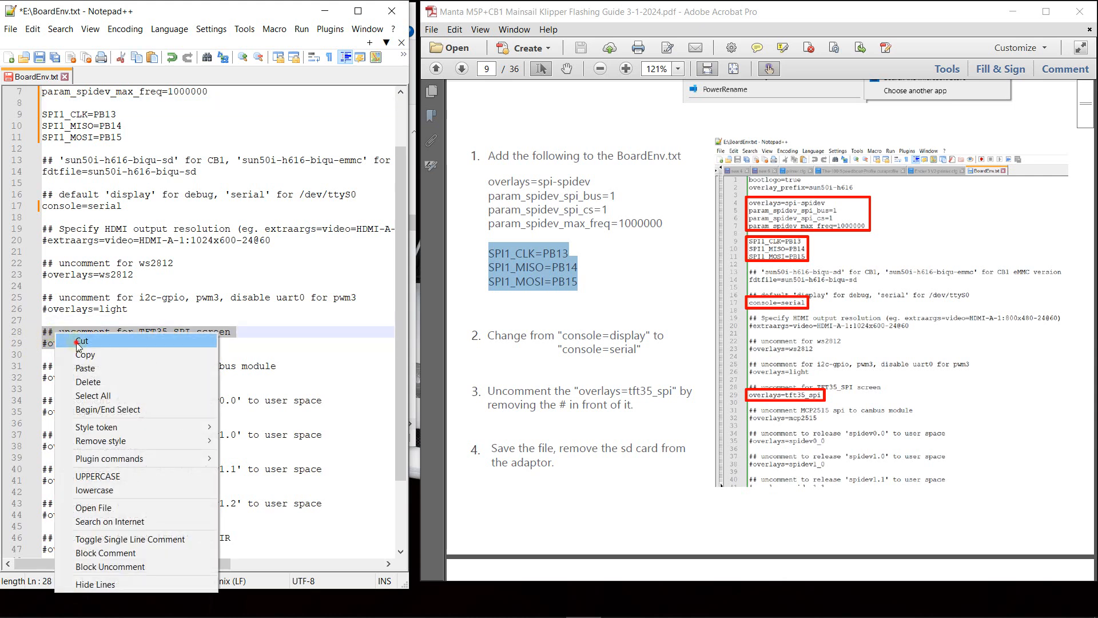
pyautogui.click(78, 340)
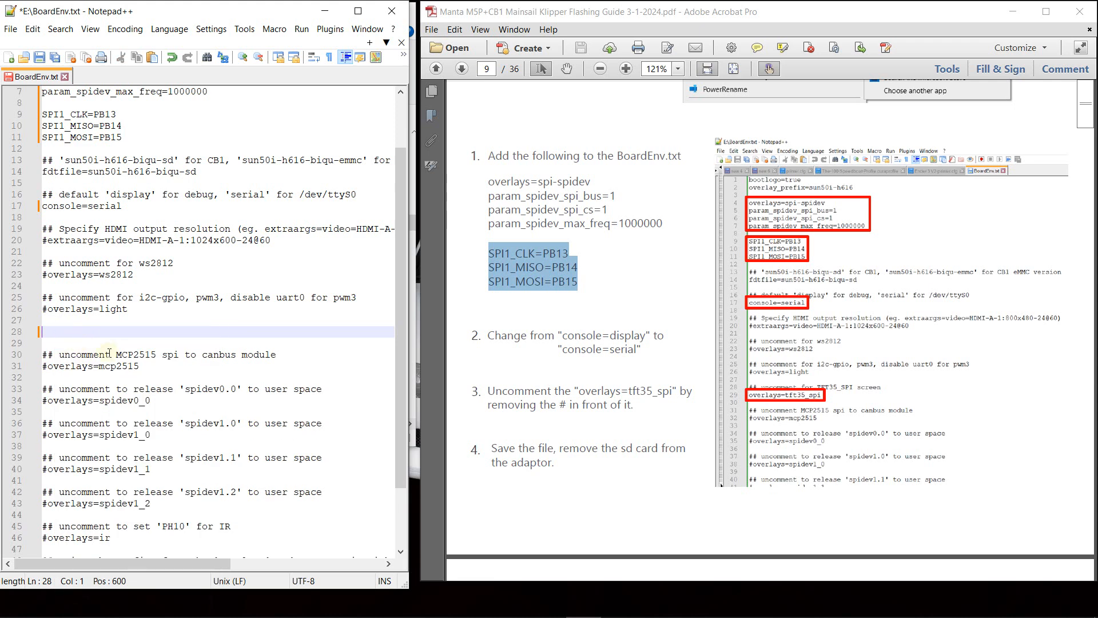
pyautogui.press('BackSpace')
pyautogui.press('BackSpace')
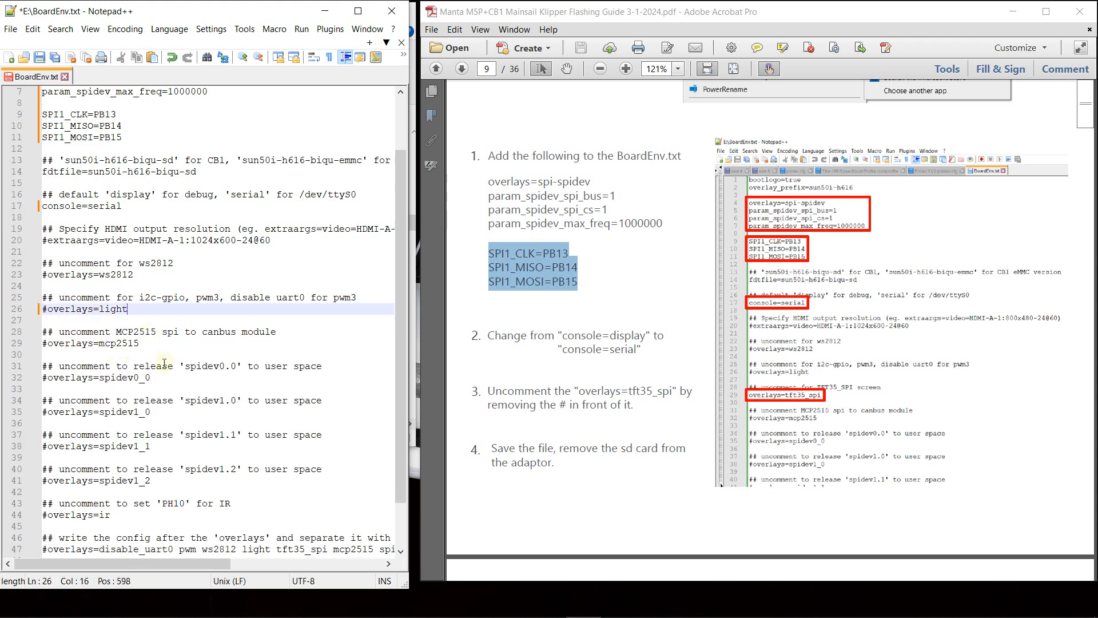
# - Paste the cut TFT35_SPI block below the SPI1_MOSI=PB15 line, separated by a blank line
pyautogui.scroll(2, 182, 343)
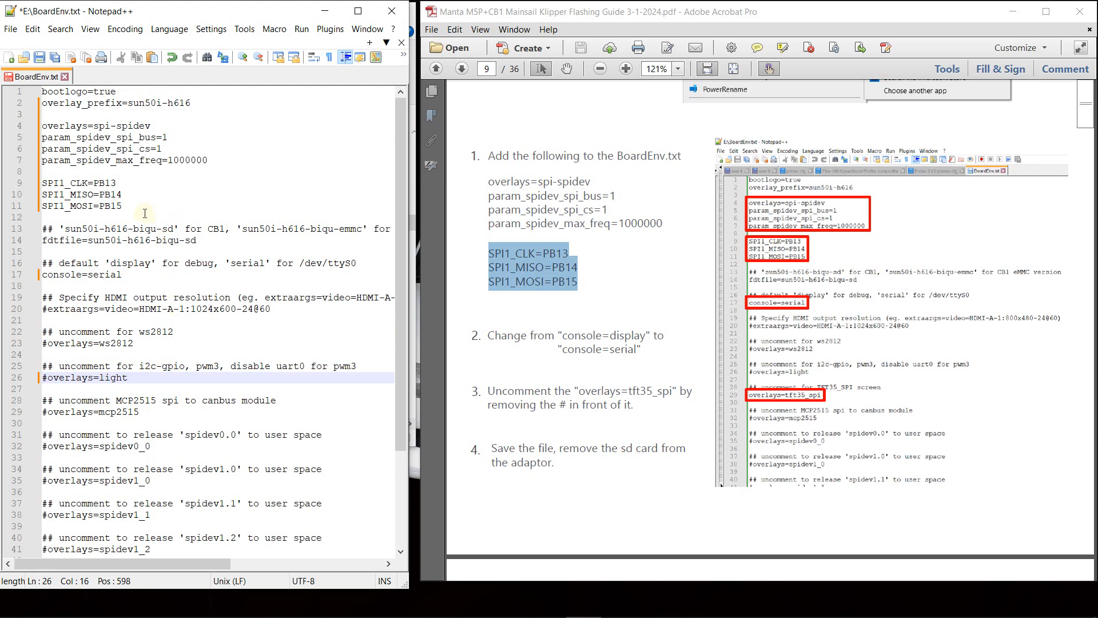
pyautogui.click(128, 208)
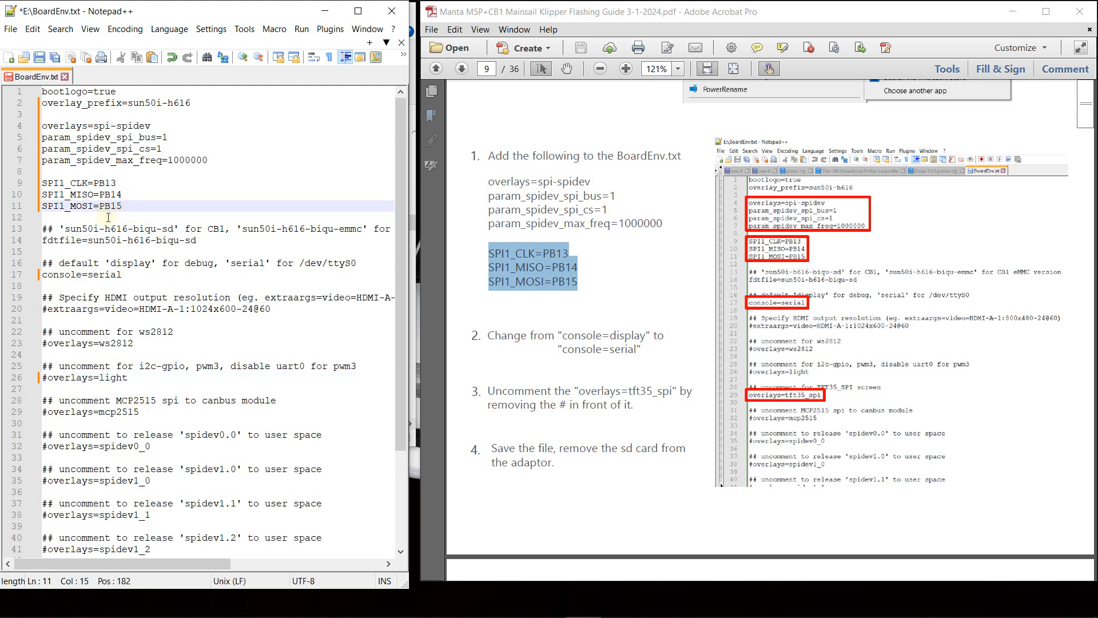
pyautogui.press('Return')
pyautogui.press('Return')
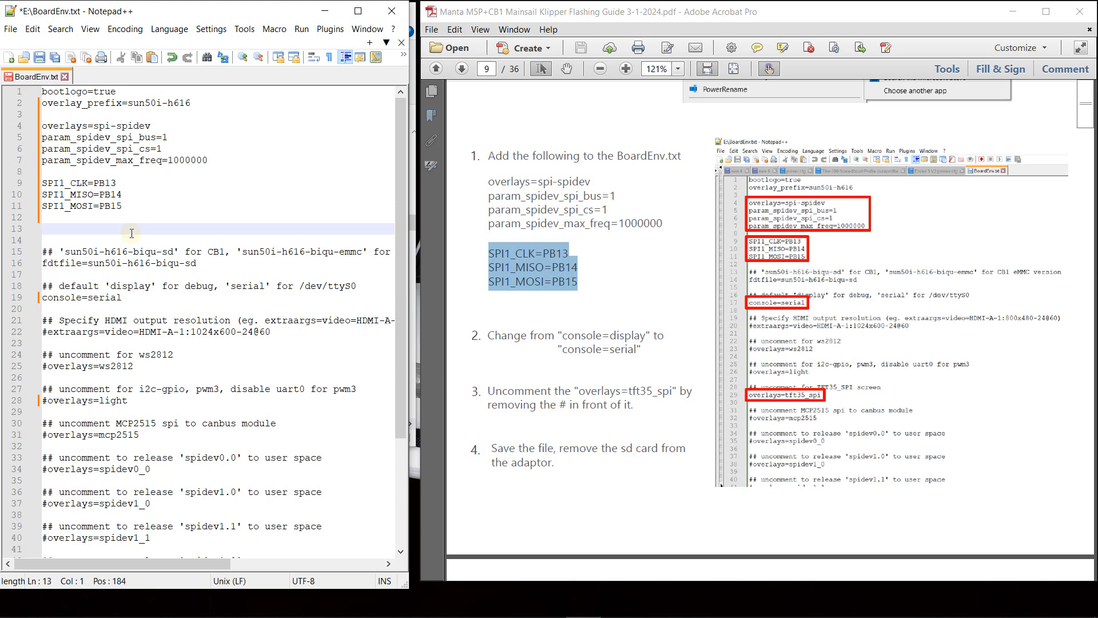
pyautogui.hotkey('ctrl', 'v')
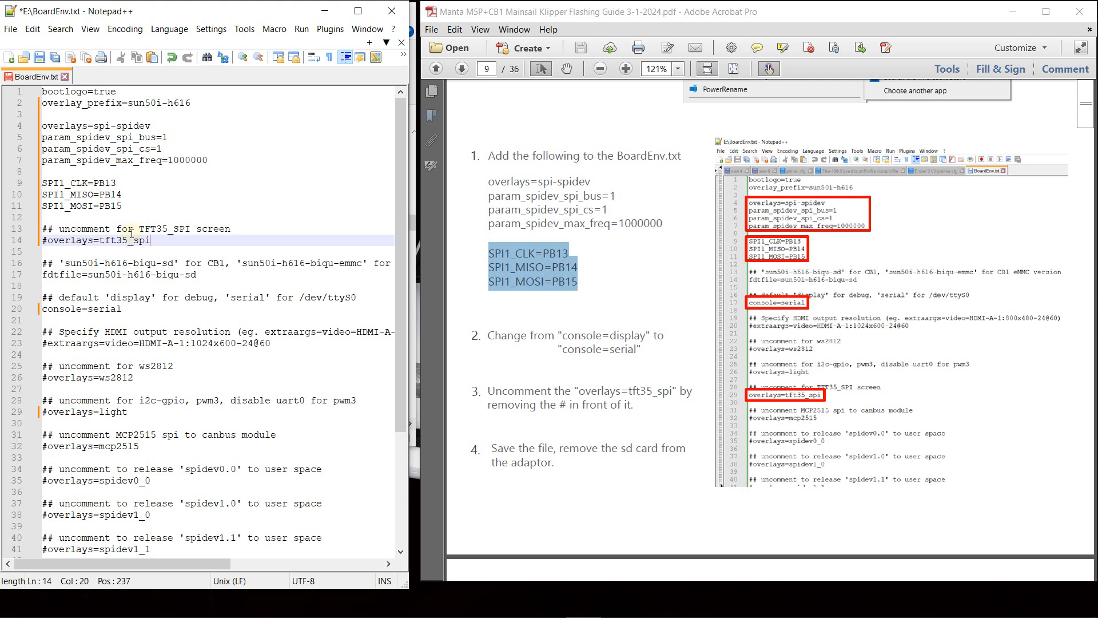
# - Uncomment the overlays=tft35_spi line by removing its leading #
pyautogui.click(47, 240)
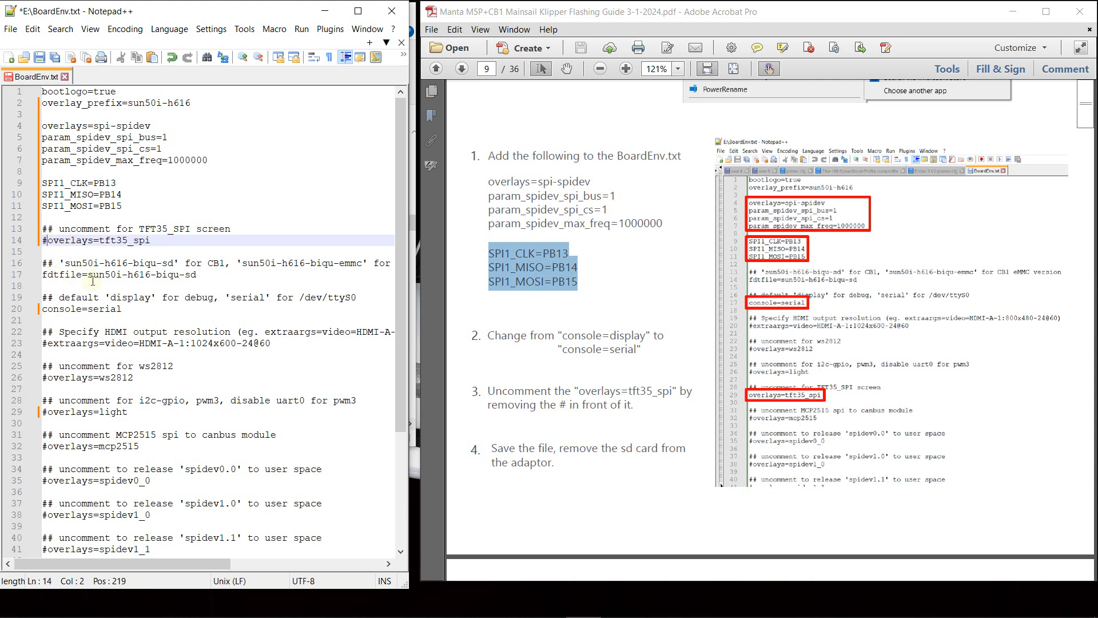
pyautogui.press('BackSpace')
pyautogui.click(261, 192)
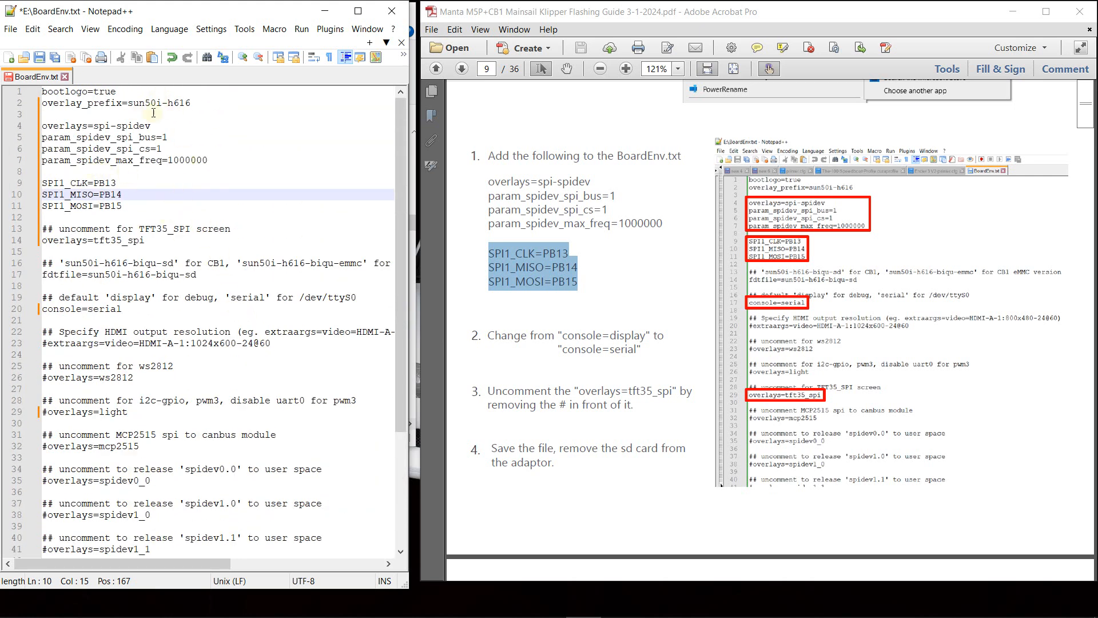
# - Save BoardEnv.txt, look through its remaining lines, and close the file and Notepad++
pyautogui.click(40, 57)
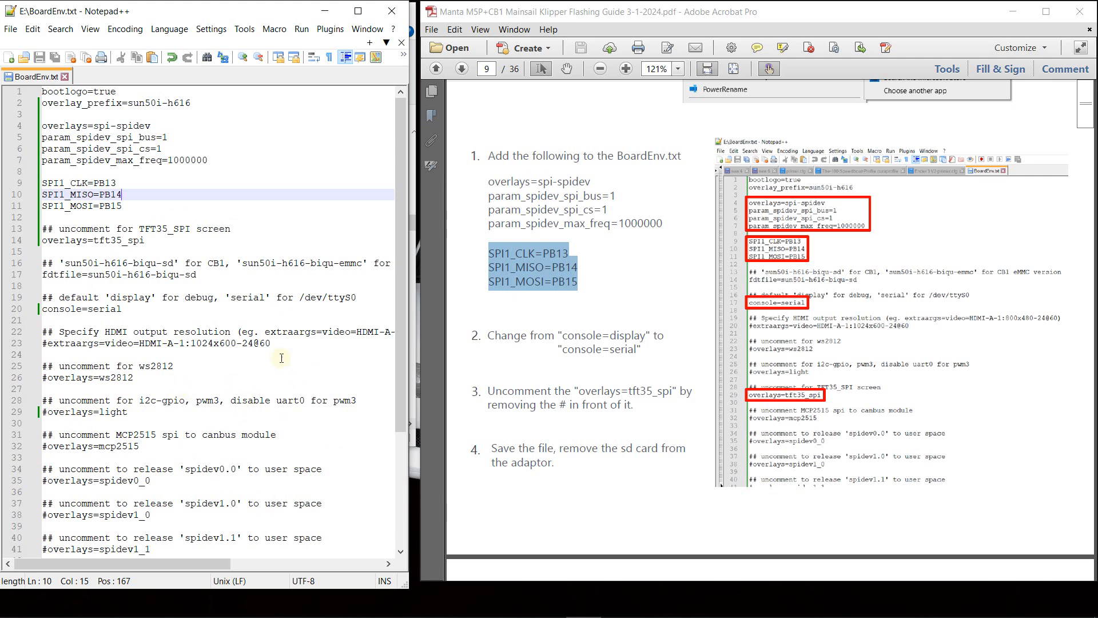
pyautogui.scroll(-5, 251, 293)
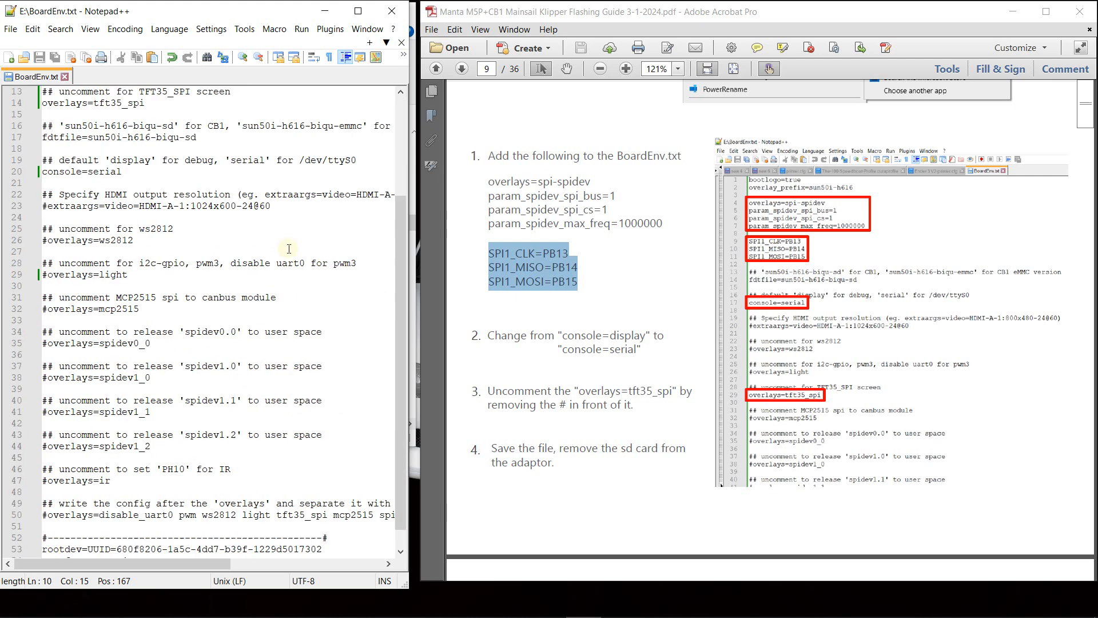
pyautogui.scroll(5, 318, 324)
pyautogui.scroll(-5, 318, 323)
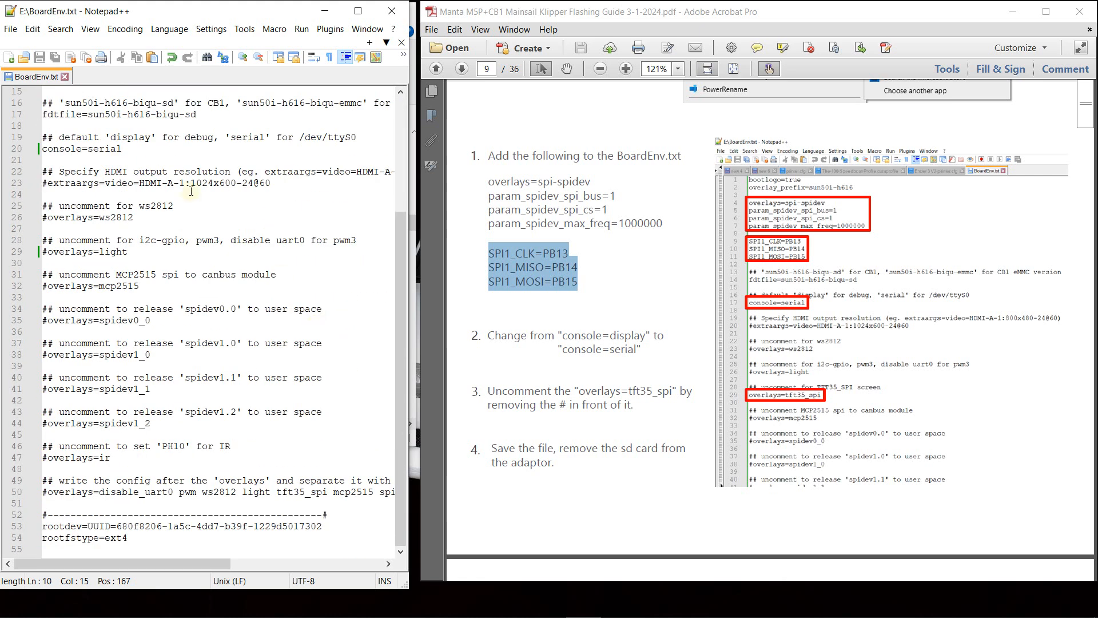
pyautogui.click(65, 78)
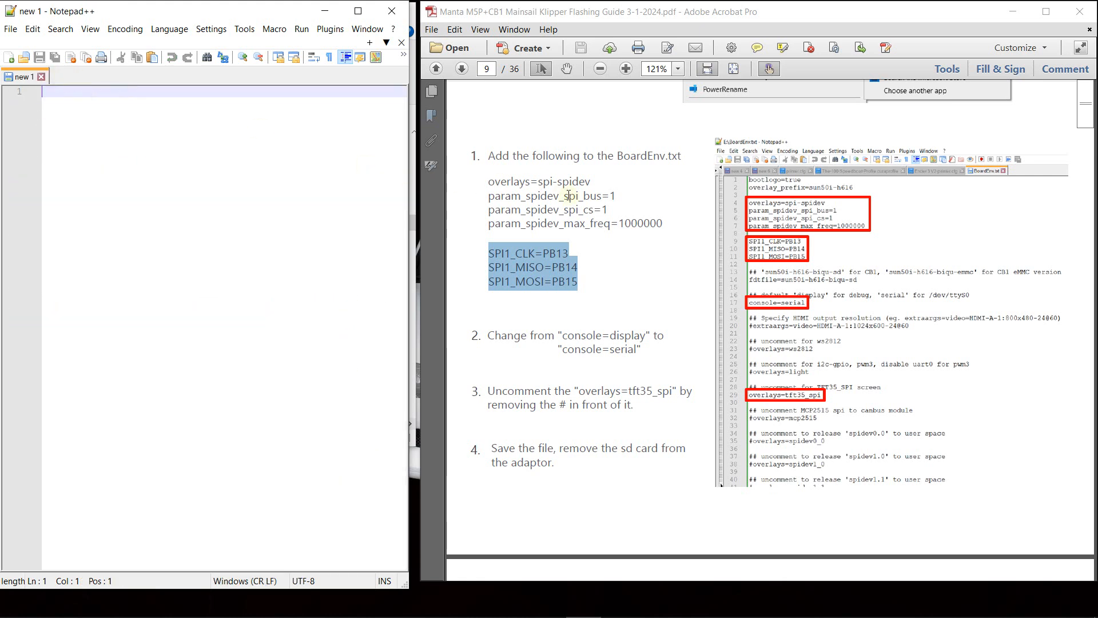
pyautogui.click(392, 13)
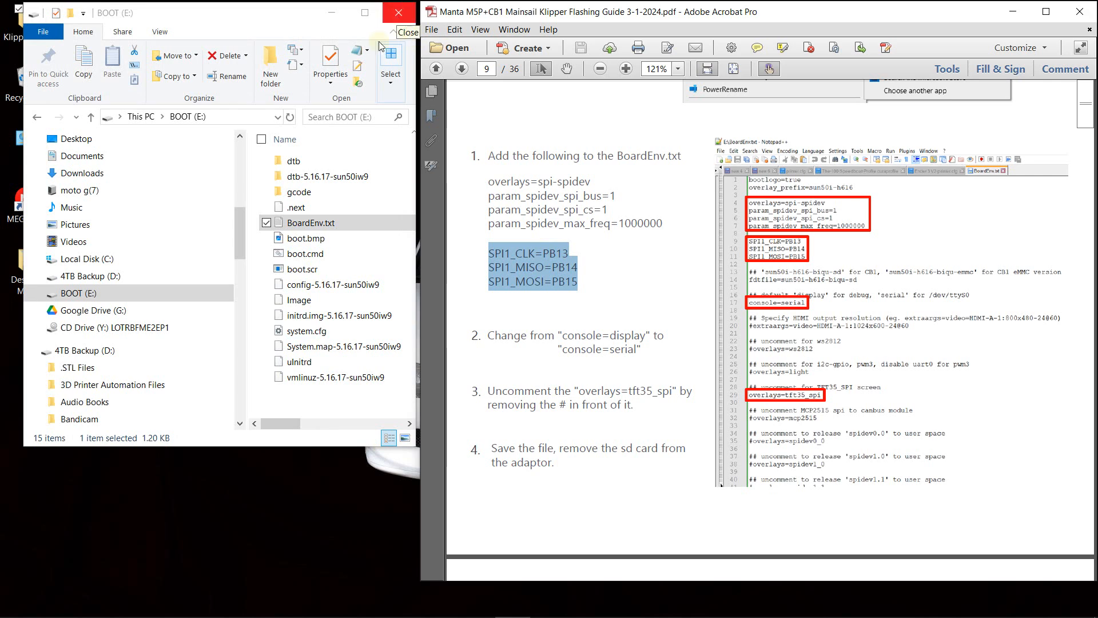
# - Eject the BOOT (E:) drive from File Explorer
pyautogui.rightClick(90, 293)
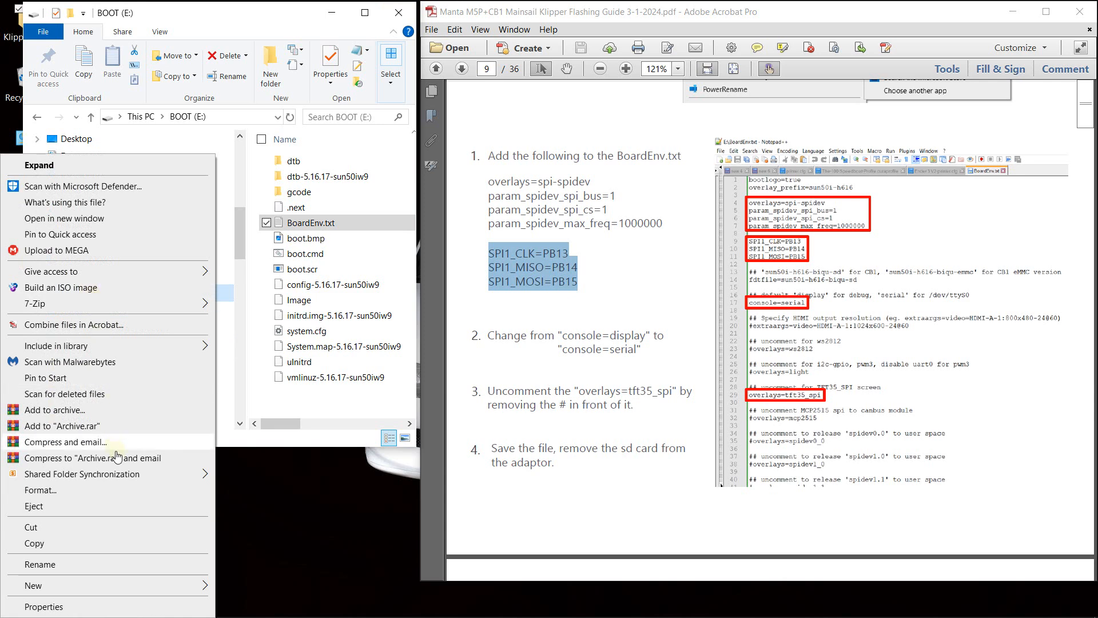
pyautogui.click(93, 514)
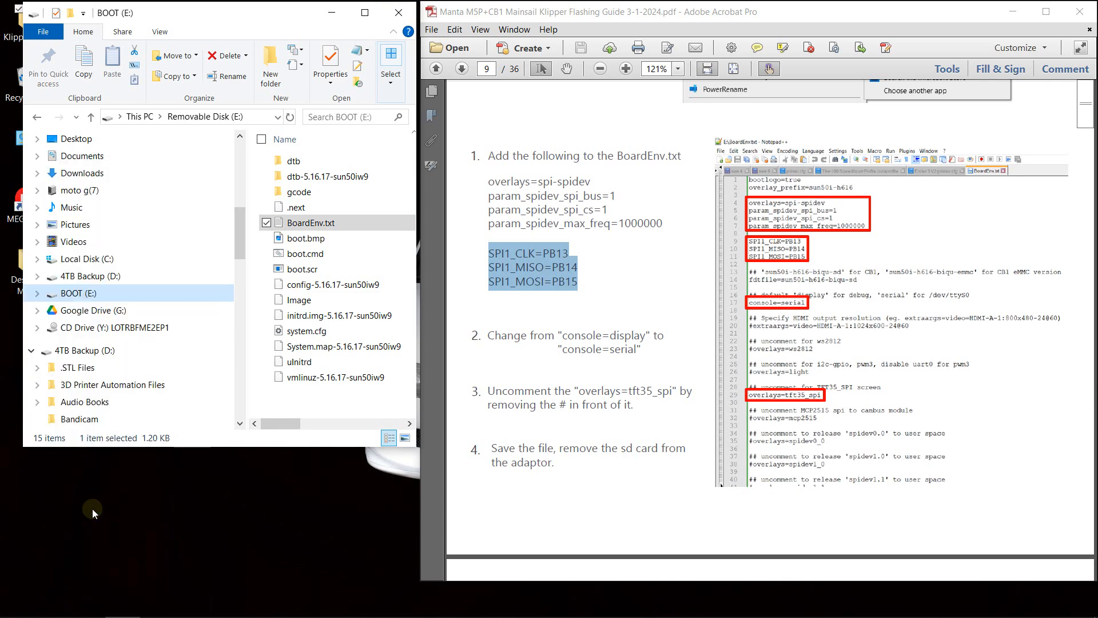
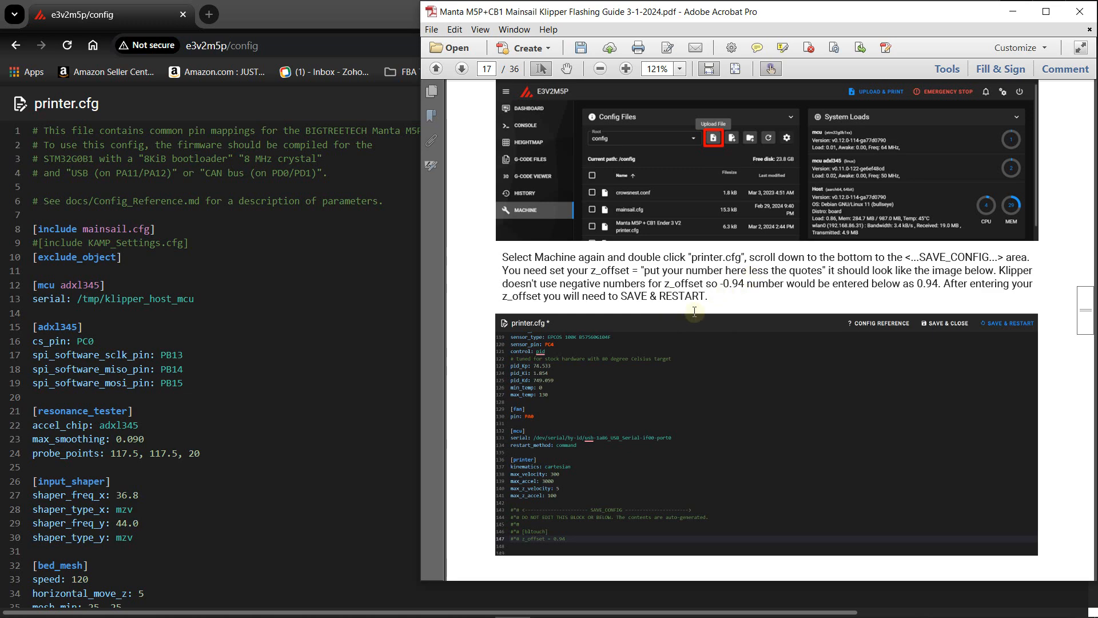
# - Look through printer.cfg down to the z_offset, PID and bed mesh entries in the SAVE_CONFIG block, and return to the beginning of the file
pyautogui.scroll(-6, 310, 365)
pyautogui.scroll(-20, 311, 365)
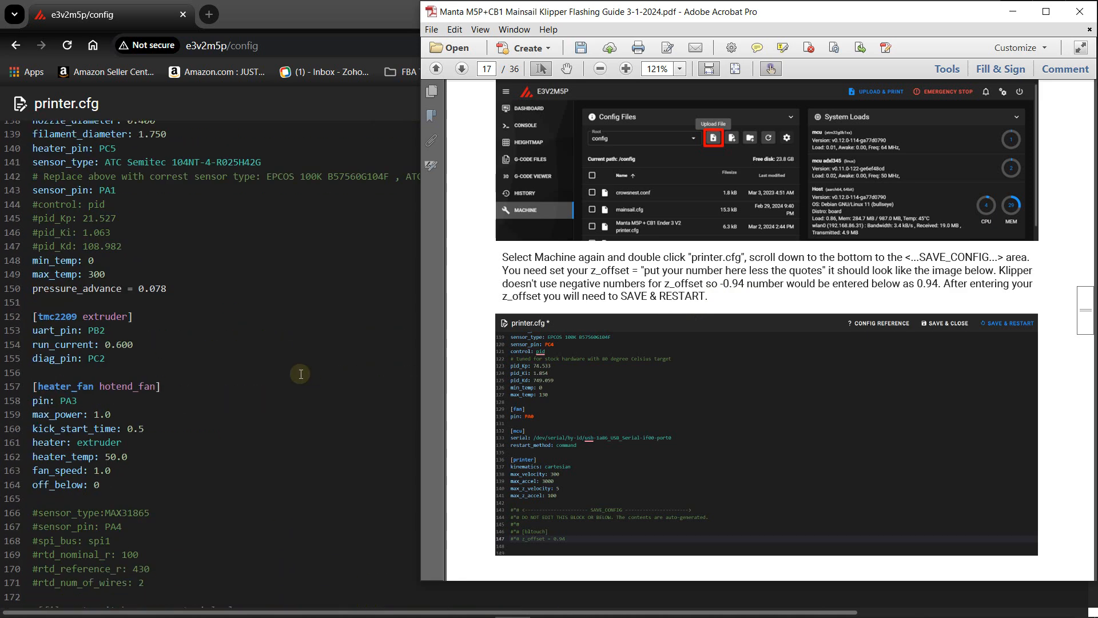
pyautogui.scroll(-11, 309, 374)
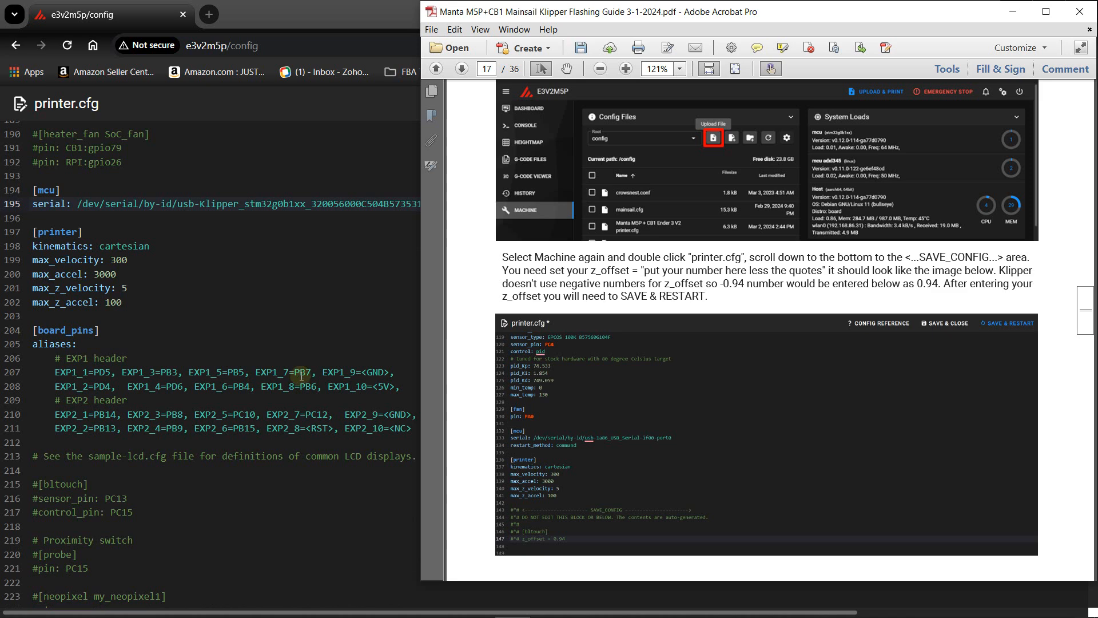
pyautogui.scroll(-11, 289, 379)
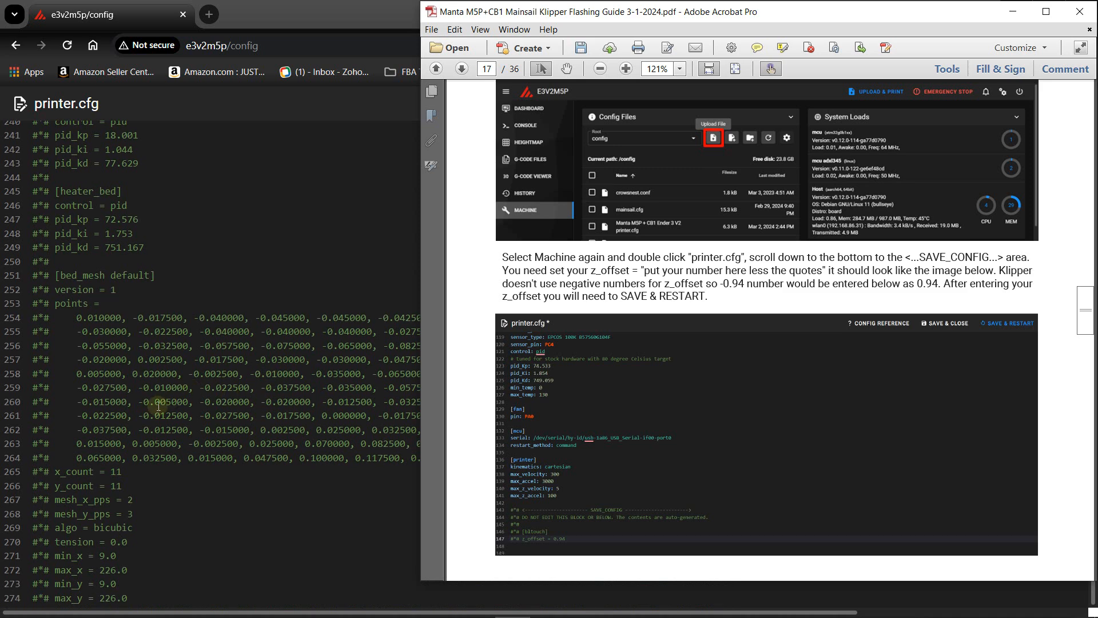
pyautogui.scroll(1, 197, 266)
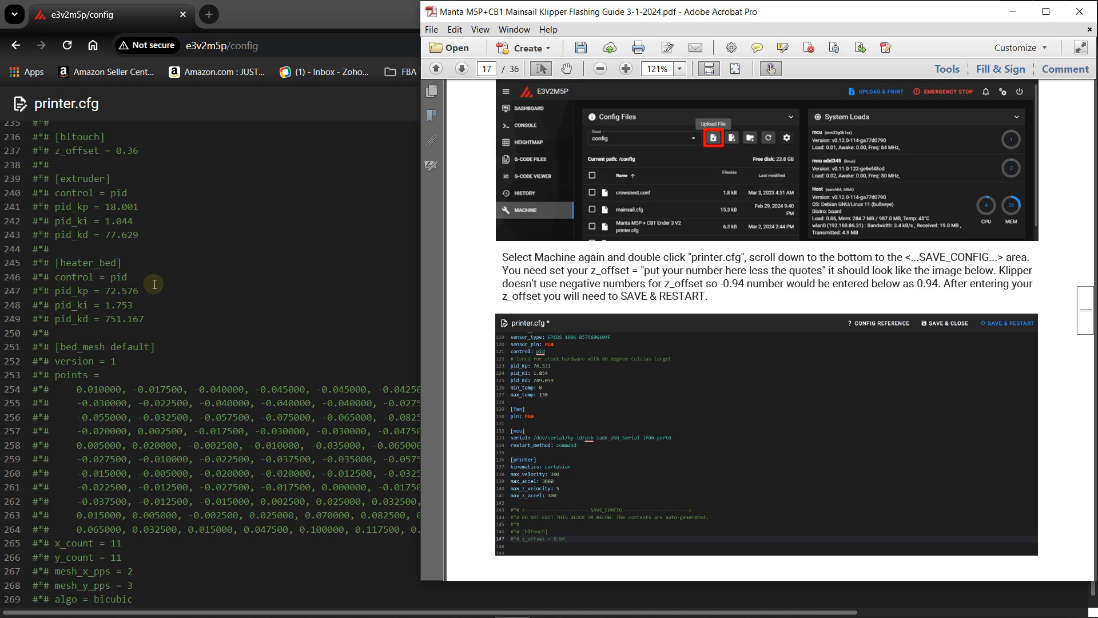
pyautogui.scroll(-1, 154, 285)
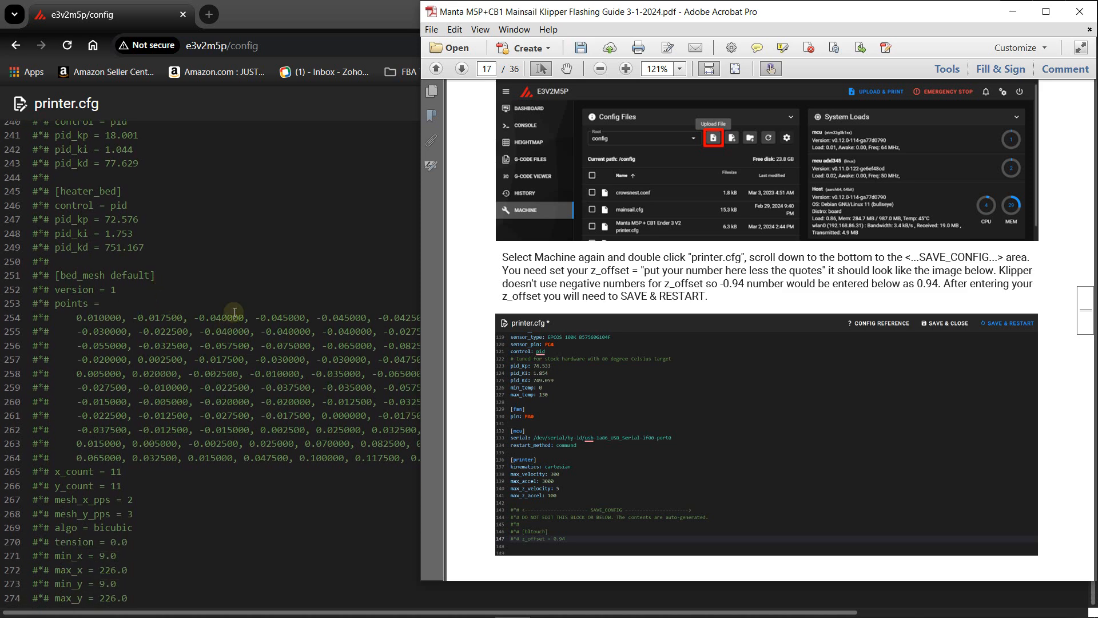
pyautogui.scroll(4, 235, 312)
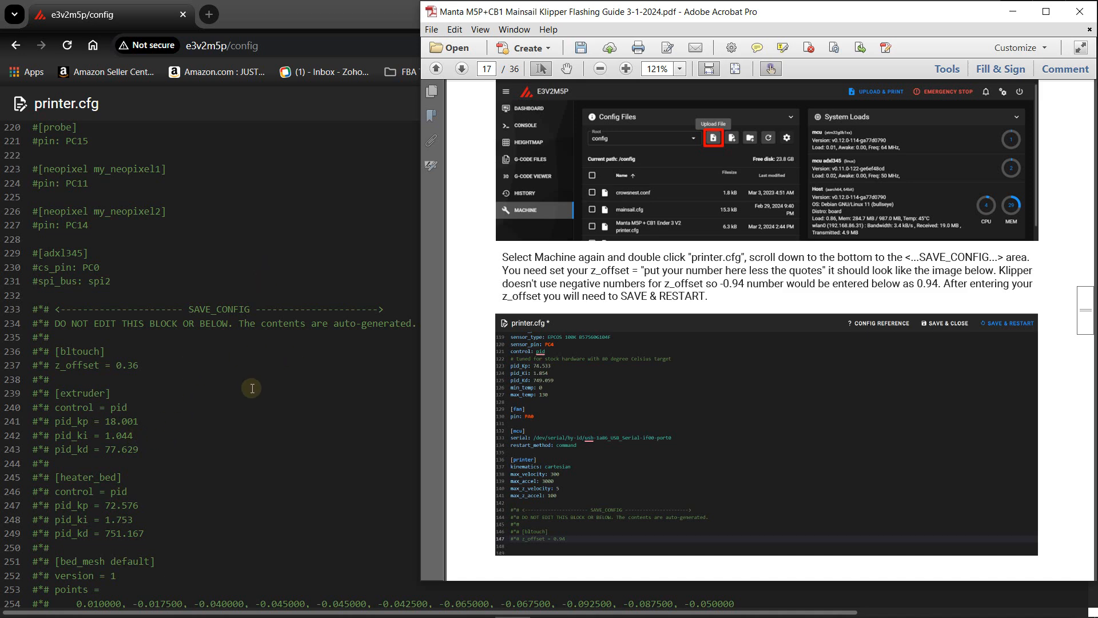
pyautogui.scroll(10, 263, 318)
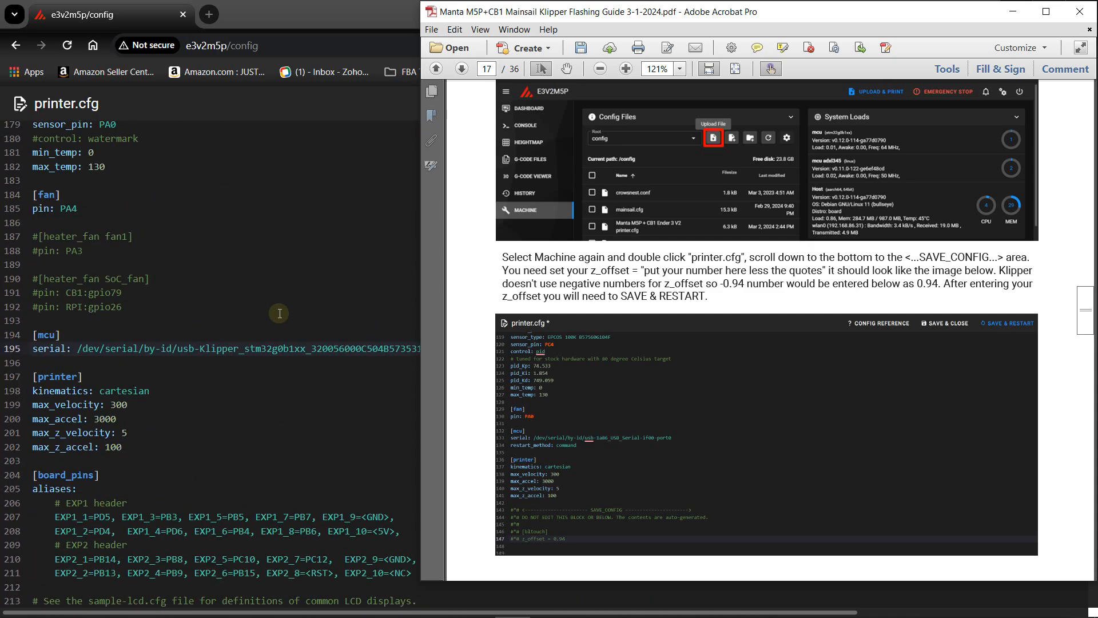
pyautogui.scroll(10, 289, 329)
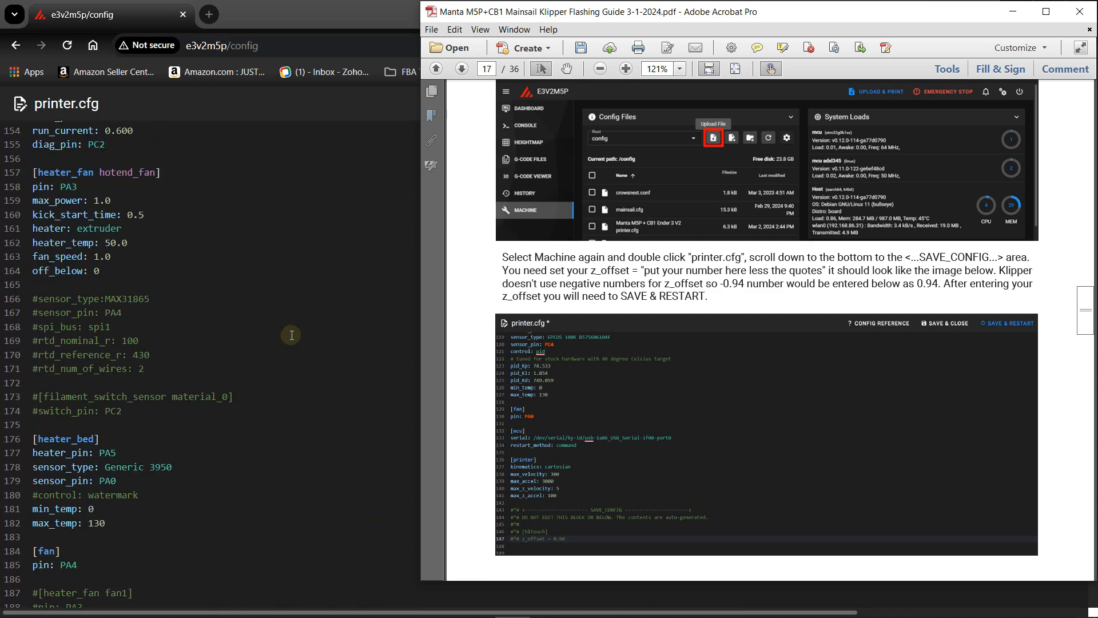
pyautogui.scroll(20, 296, 338)
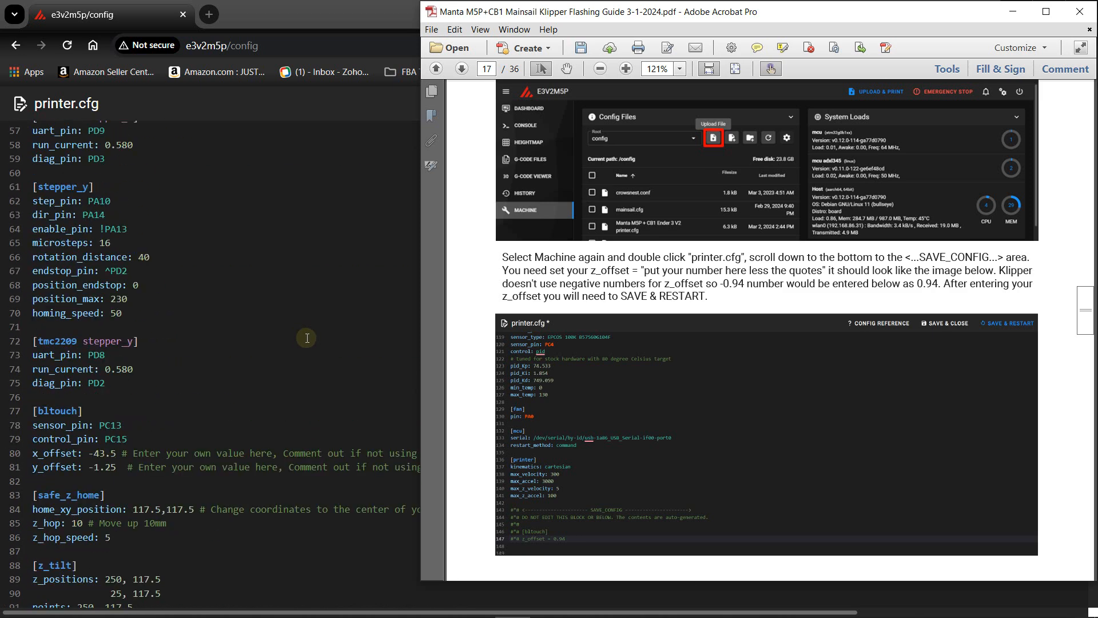
pyautogui.scroll(8, 309, 339)
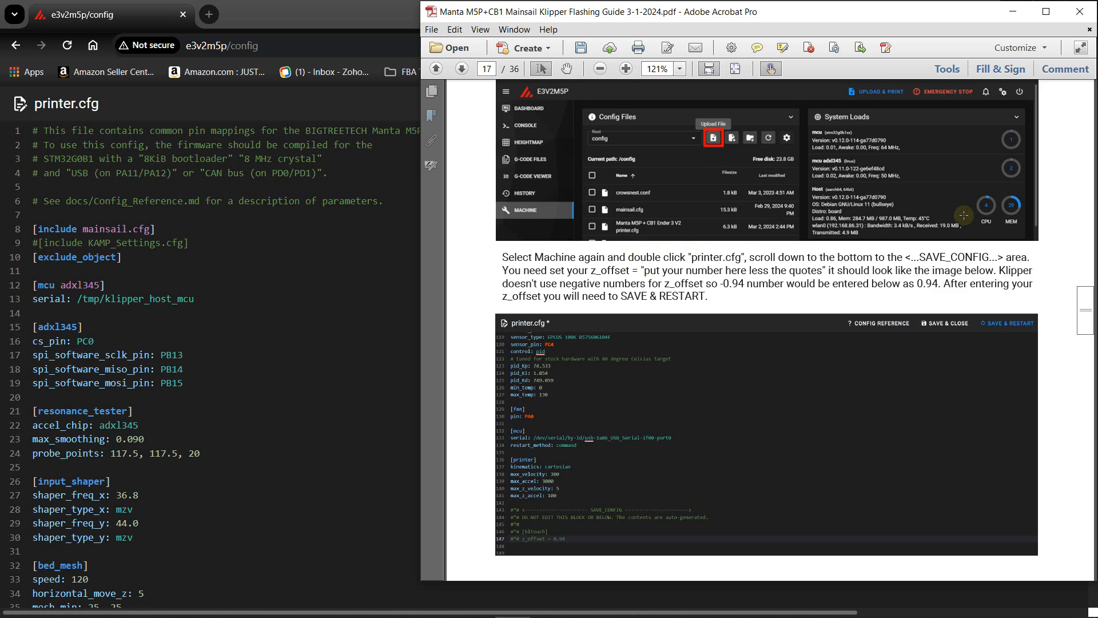
# - Read the Calibrating probe Z offset section on page 18 of the flashing guide
pyautogui.scroll(-8, 1051, 250)
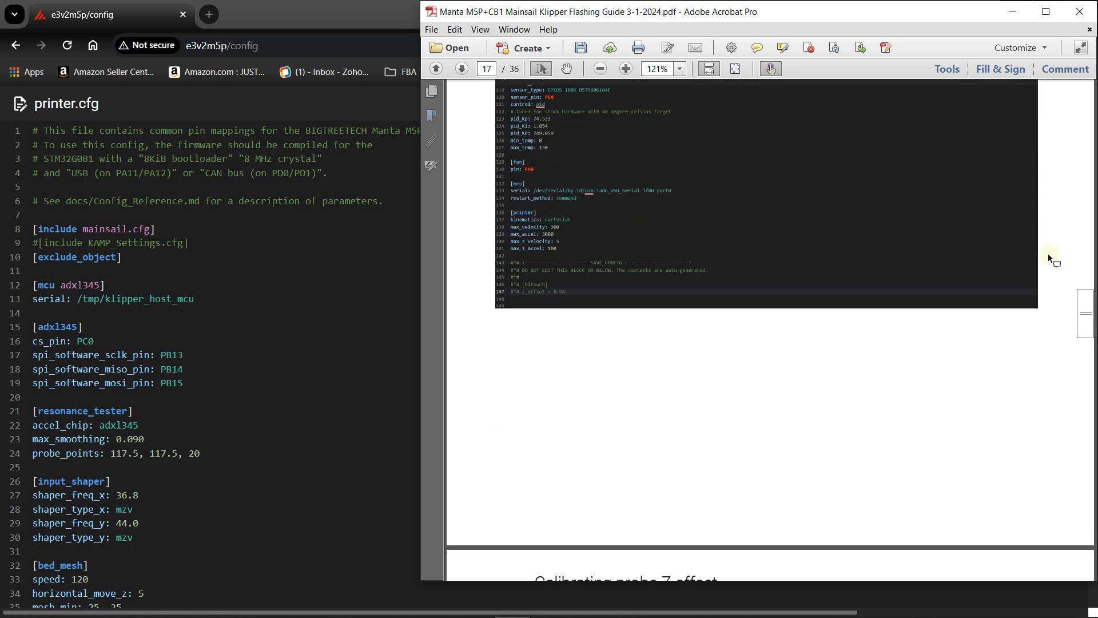
pyautogui.scroll(-4, 911, 109)
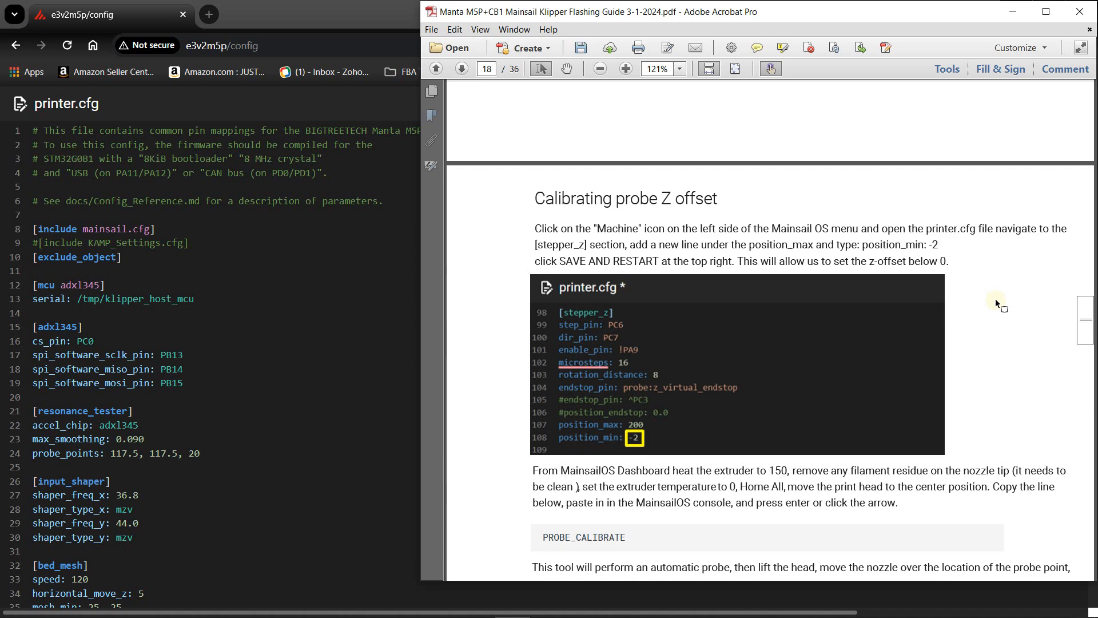
pyautogui.scroll(-1, 738, 250)
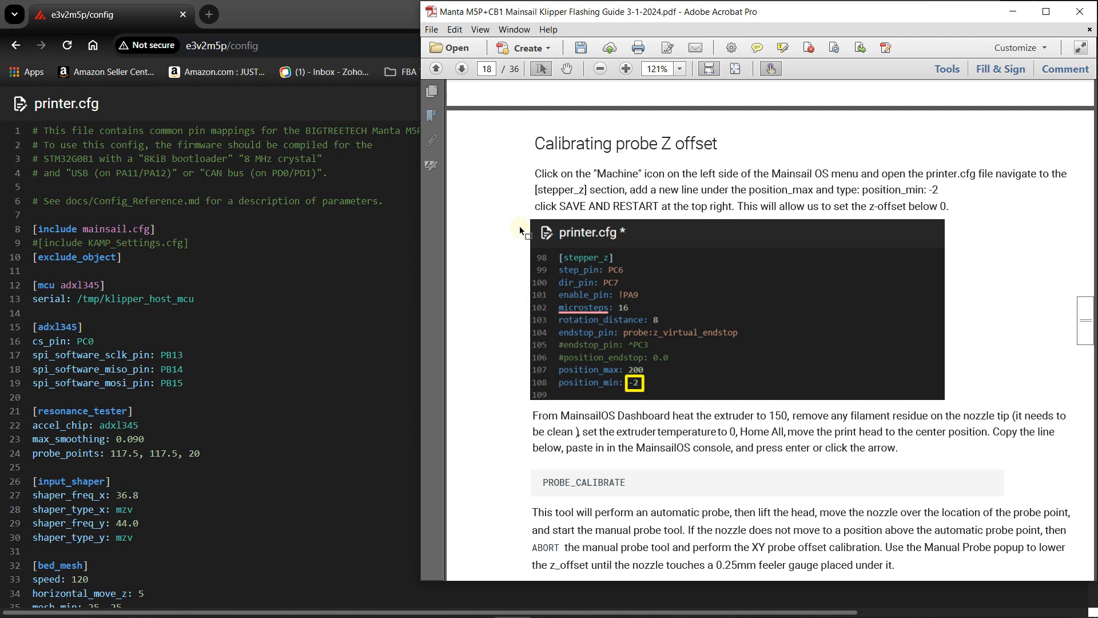
# - Go to page 29 of the guide and examine the ADXL345 to Manta M5P+CB1 wiring diagram with the window temporarily maximized
pyautogui.click(431, 92)
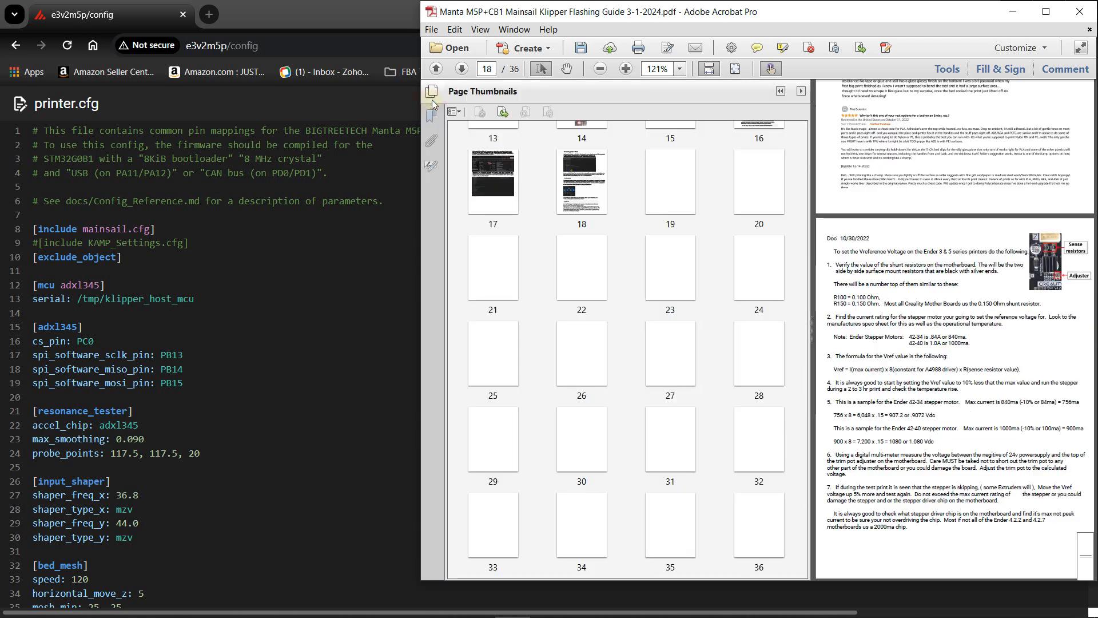
pyautogui.click(499, 440)
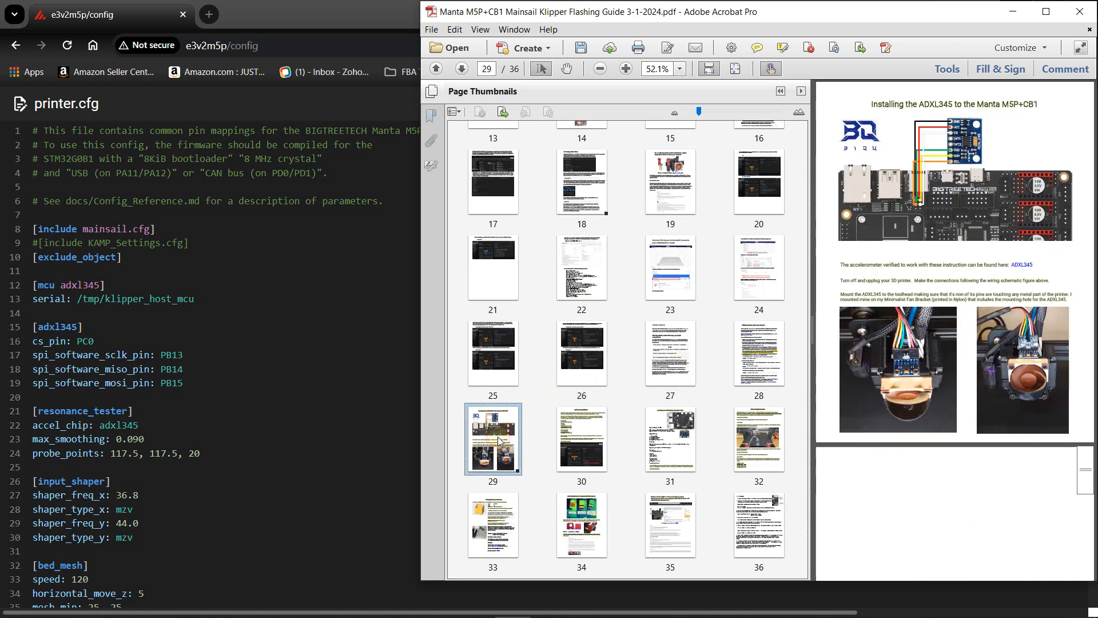
pyautogui.click(780, 91)
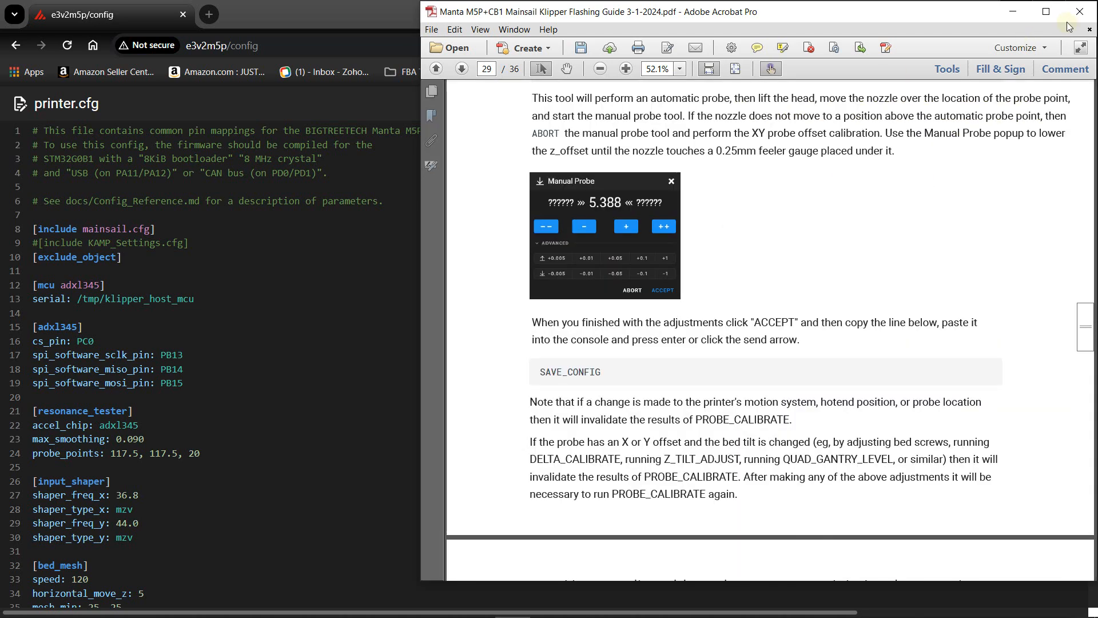
pyautogui.scroll(-1, 998, 155)
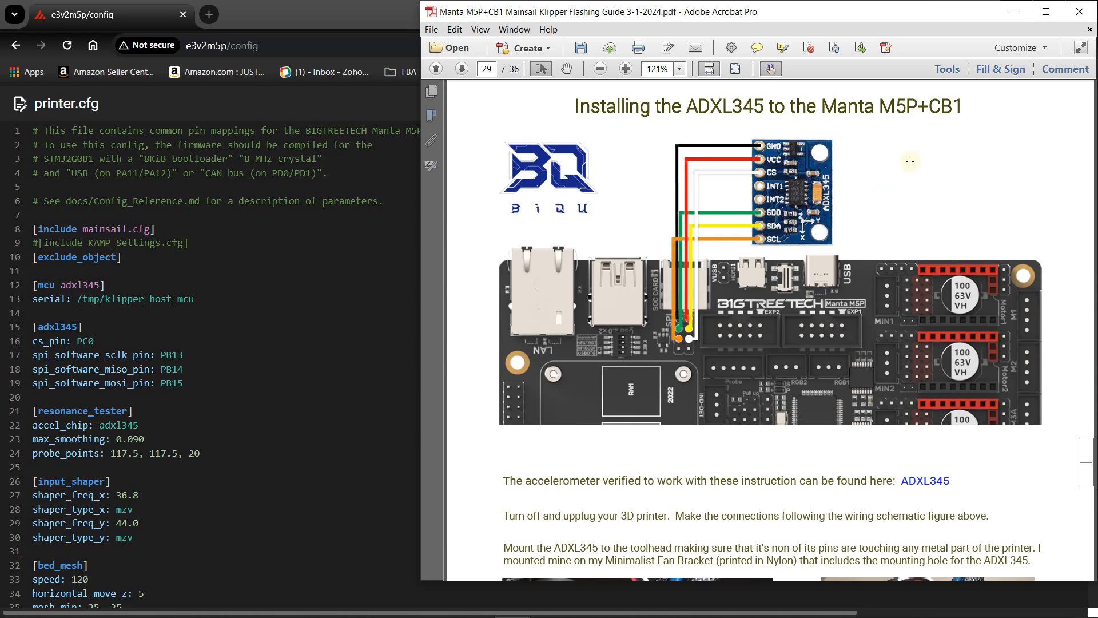
pyautogui.click(1046, 12)
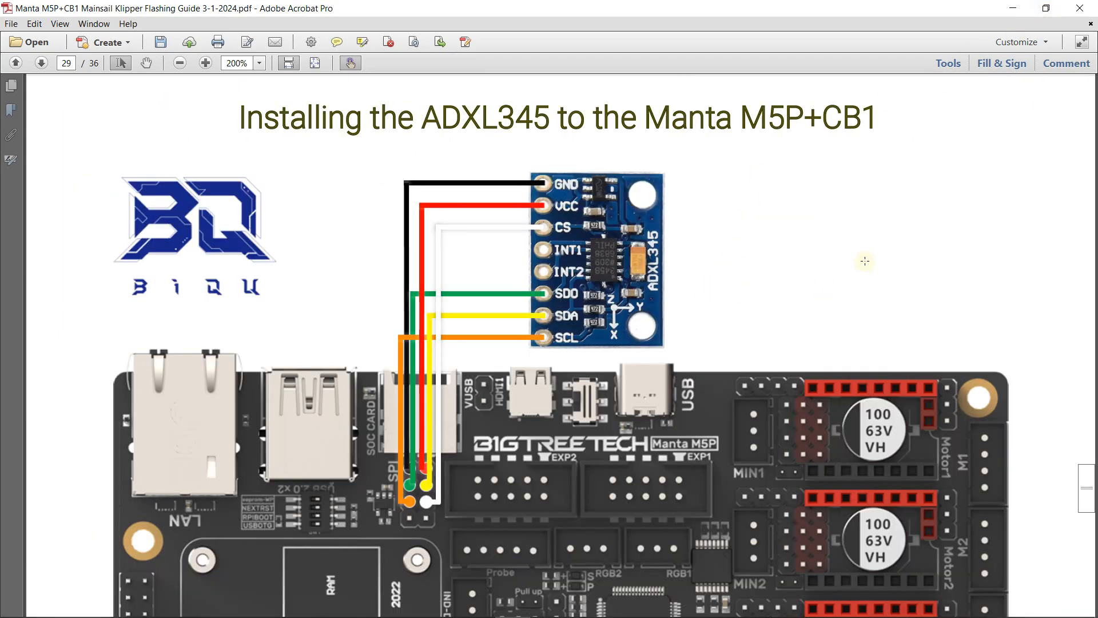
pyautogui.scroll(-1, 865, 261)
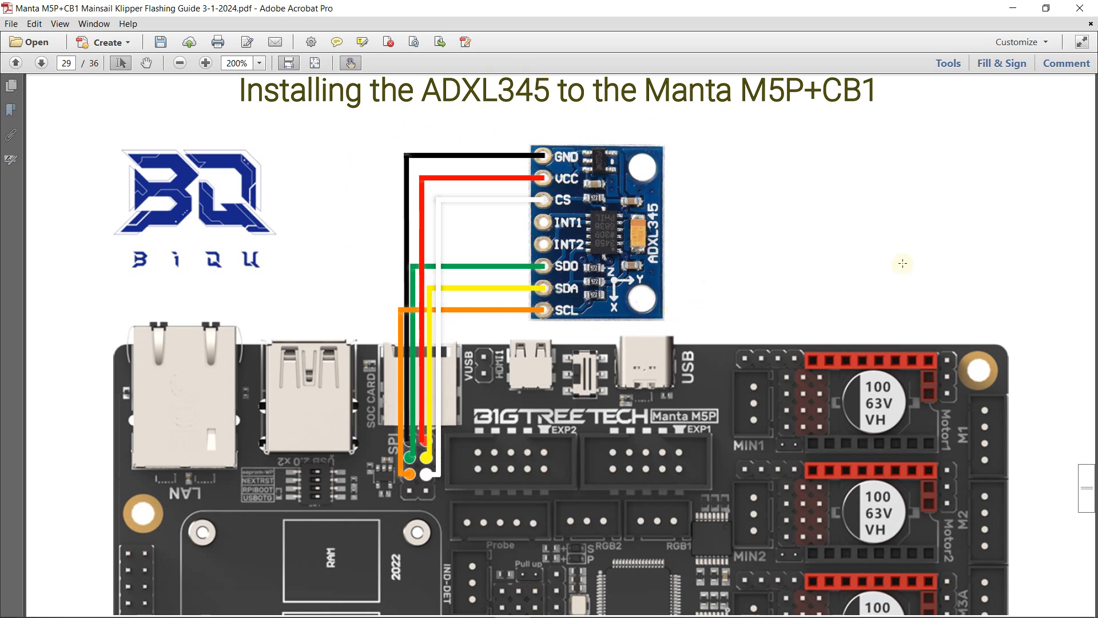
pyautogui.click(1047, 8)
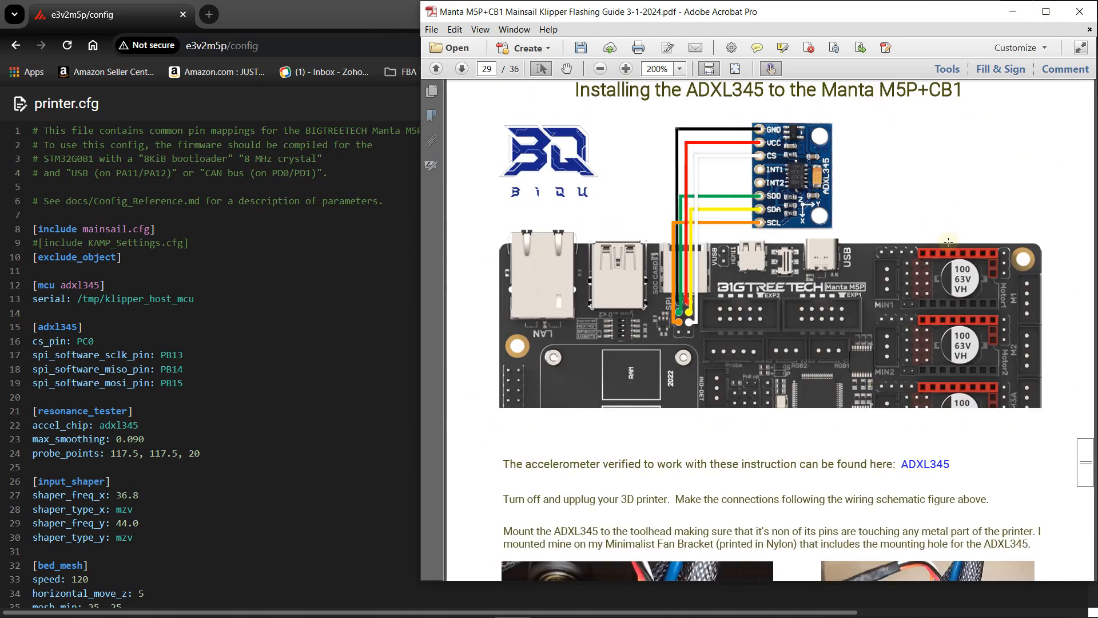
# - Read the guide's ADXL345 mounting and software installation instructions, comparing the listed adxl345 and resonance_tester lines with printer.cfg
pyautogui.scroll(-7, 862, 289)
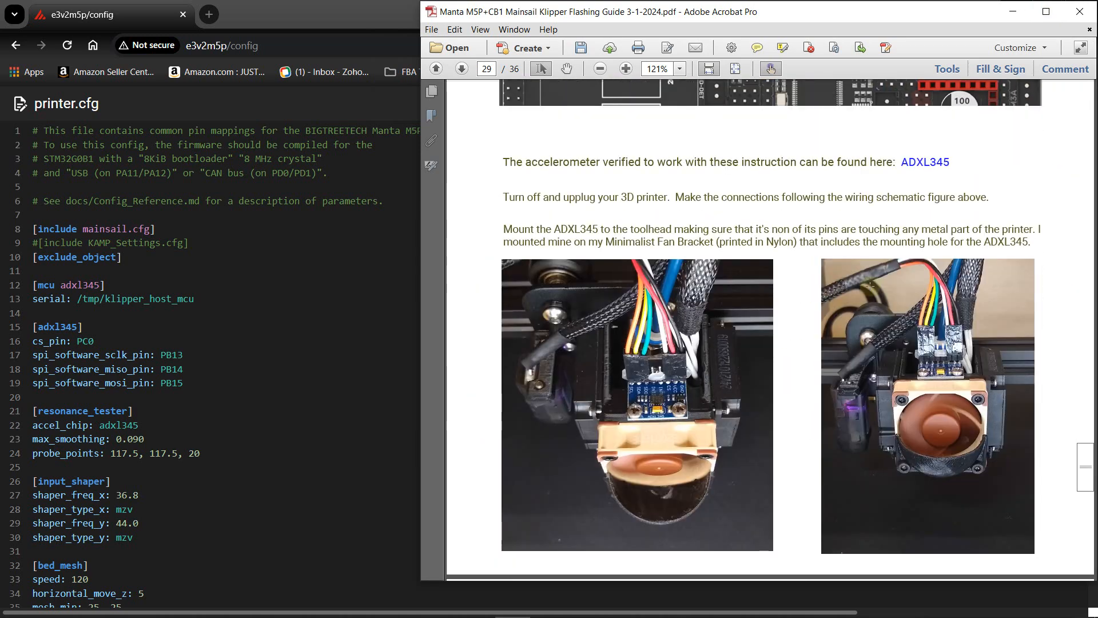
pyautogui.scroll(-3, 872, 286)
pyautogui.scroll(-7, 873, 287)
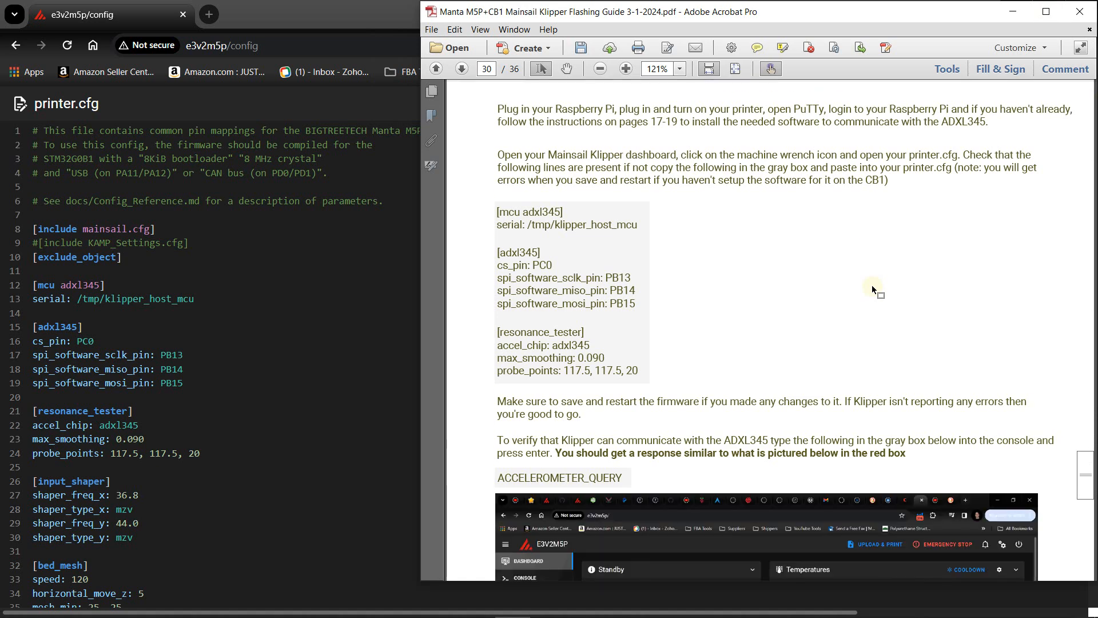
pyautogui.scroll(-1, 872, 290)
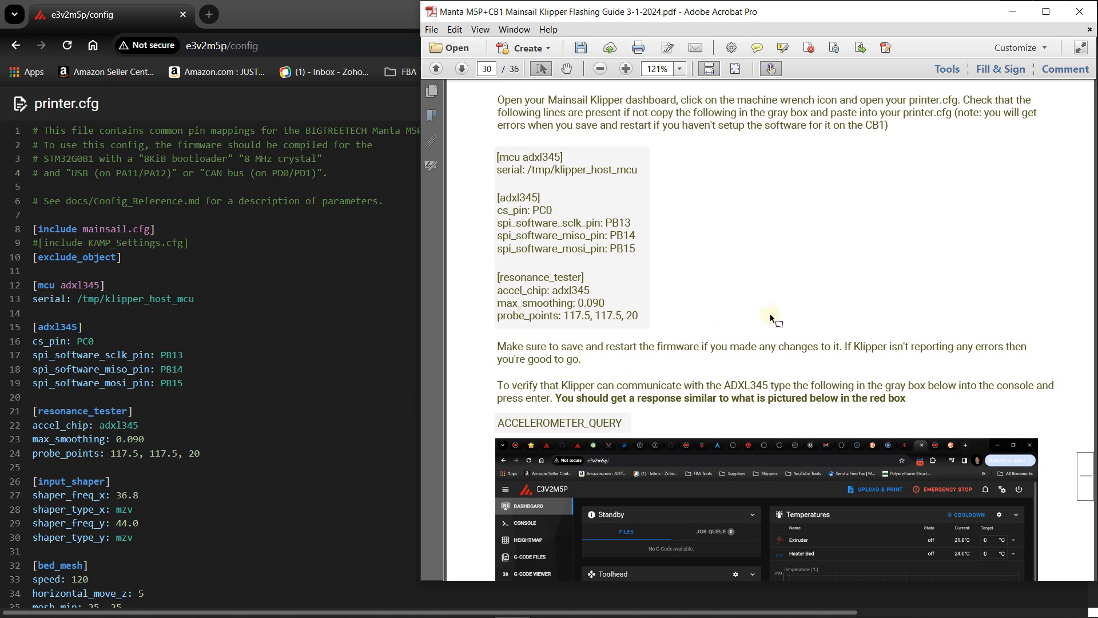
# - Copy the ACCELEROMETER_QUERY command from page 30 of the guide
pyautogui.scroll(-3, 771, 318)
pyautogui.moveTo(621, 342); pyautogui.dragTo(497, 341)
pyautogui.rightClick(525, 350)
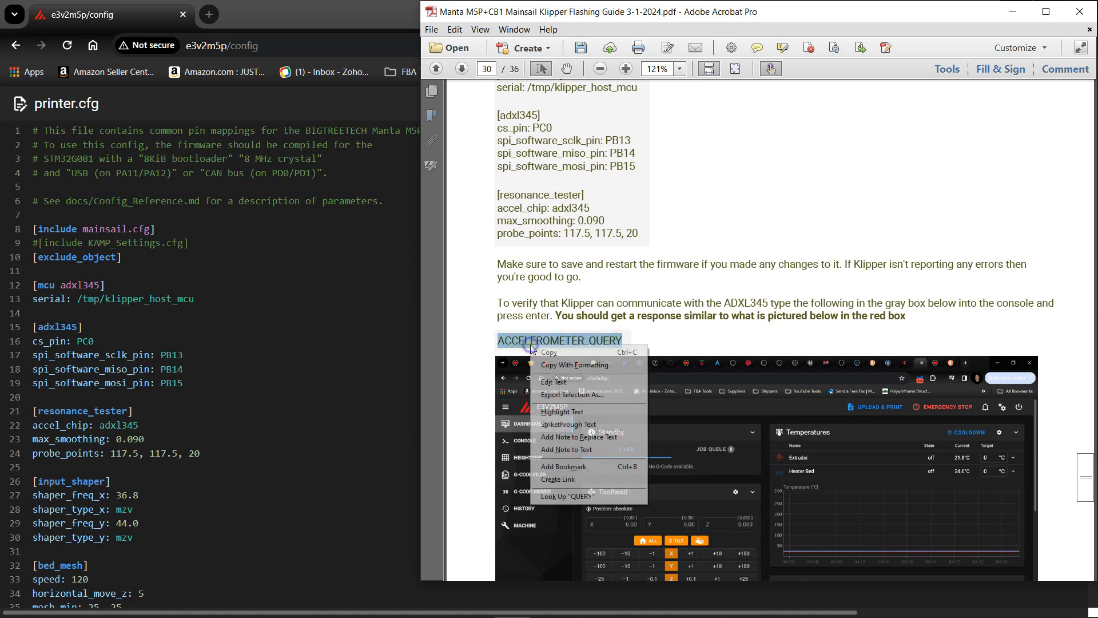
pyautogui.click(542, 351)
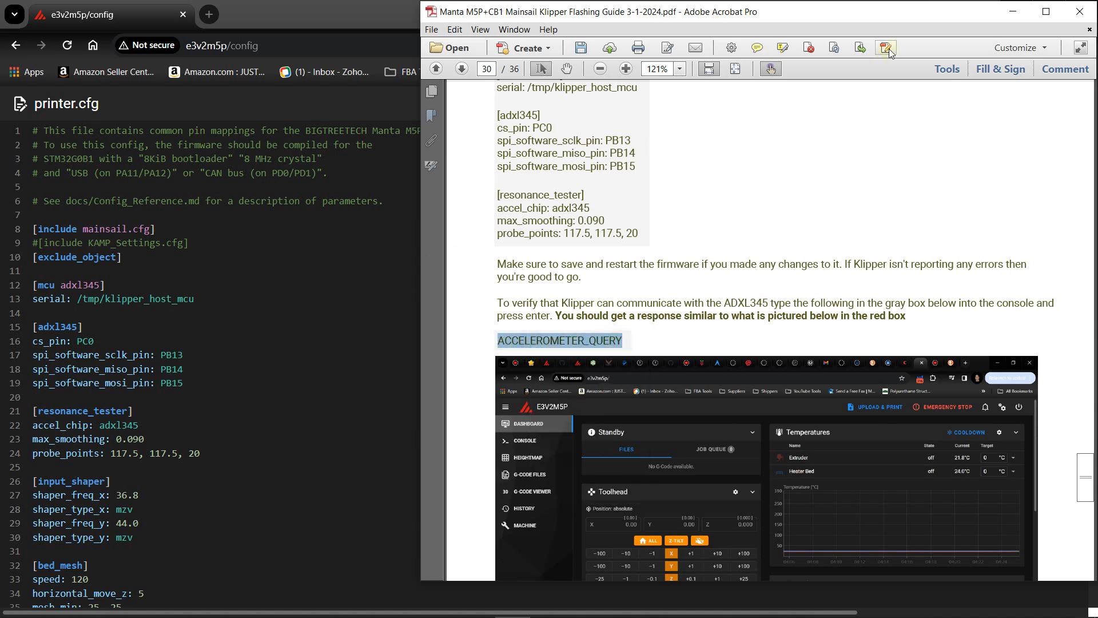
# - Switch to Mainsail, close printer.cfg, and paste and send ACCELEROMETER_QUERY in the console
pyautogui.click(1016, 13)
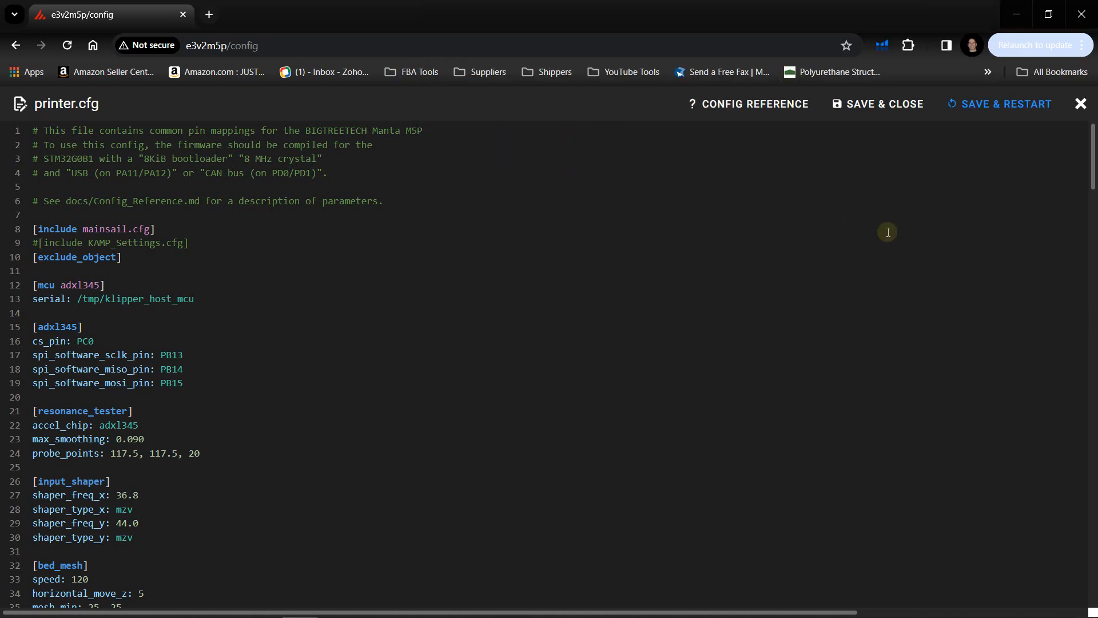
pyautogui.click(1079, 104)
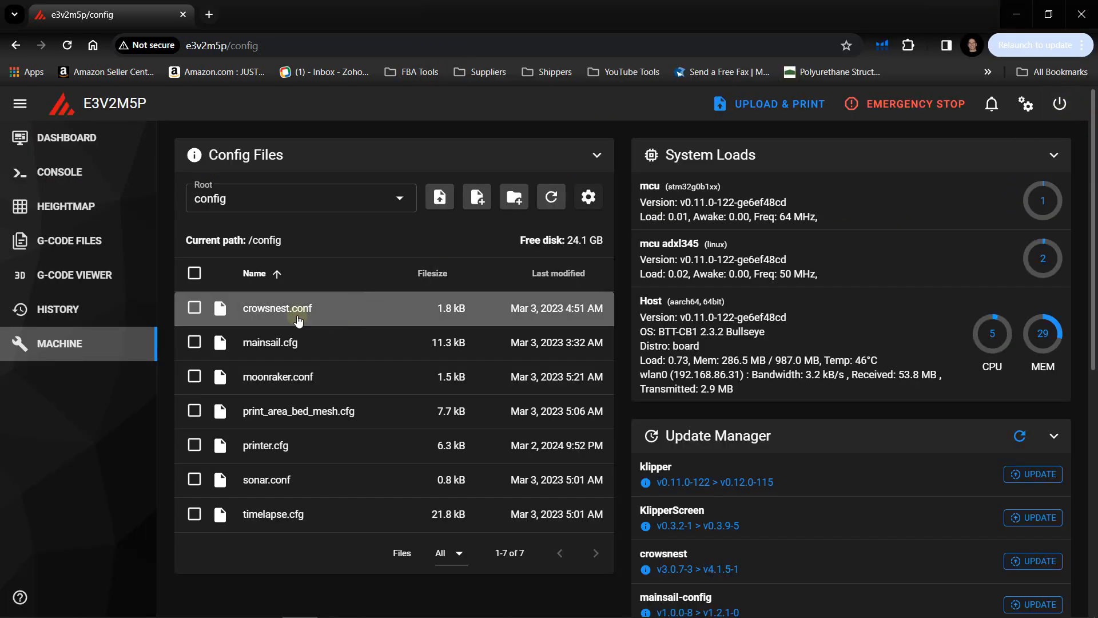
pyautogui.click(58, 172)
pyautogui.click(278, 152)
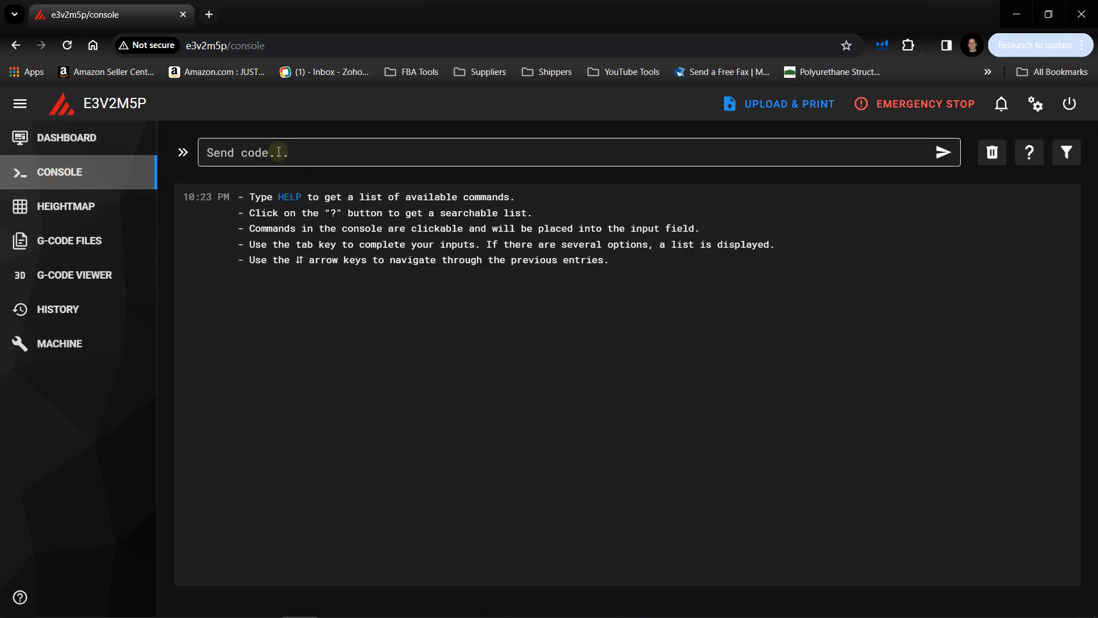
pyautogui.rightClick(278, 151)
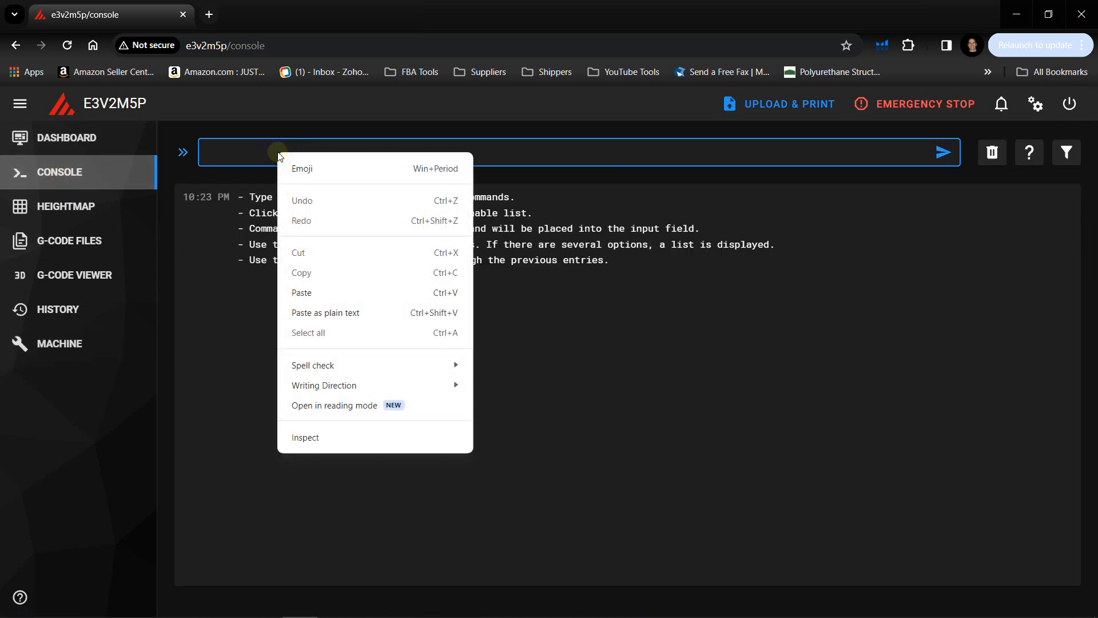
pyautogui.click(302, 295)
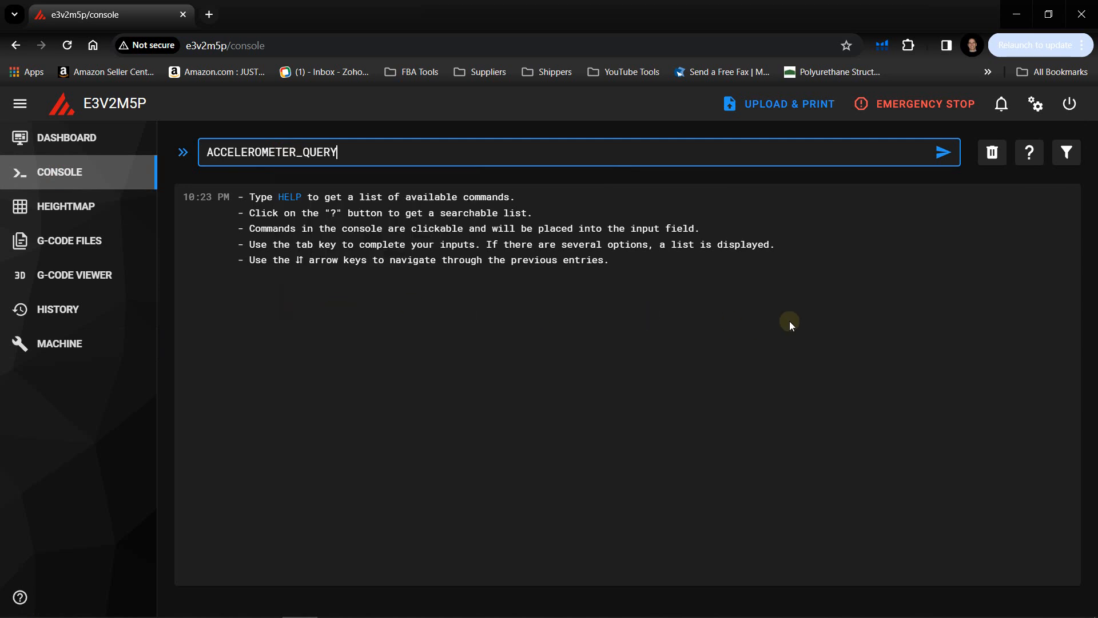
pyautogui.click(943, 154)
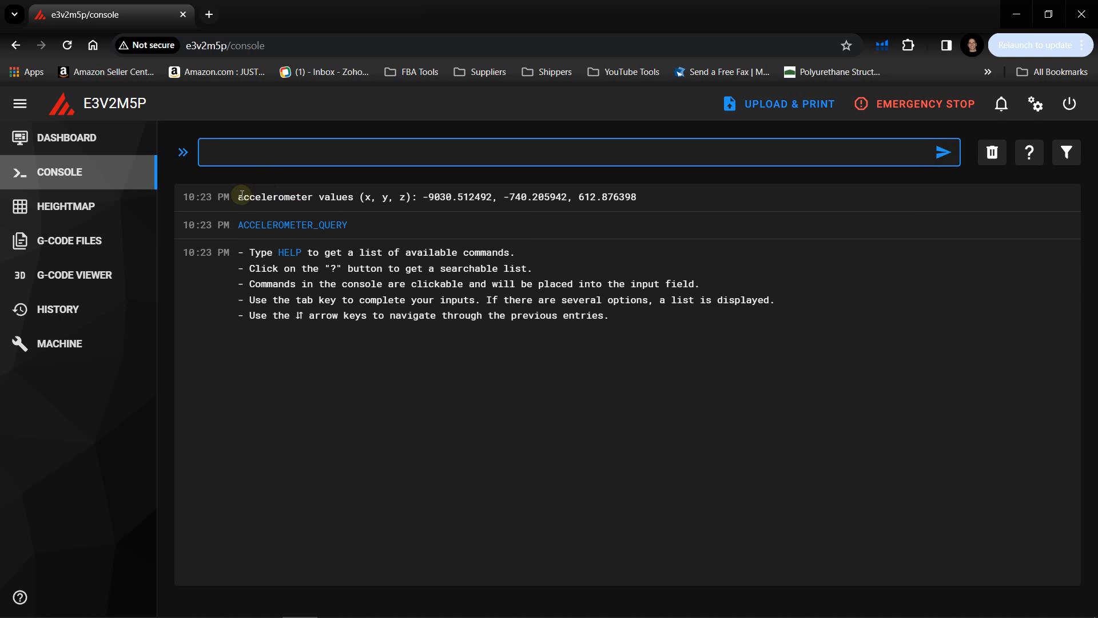
# - Check the accelerometer values line returned in the console by highlighting it
pyautogui.moveTo(239, 198); pyautogui.dragTo(641, 198)
pyautogui.click(642, 199)
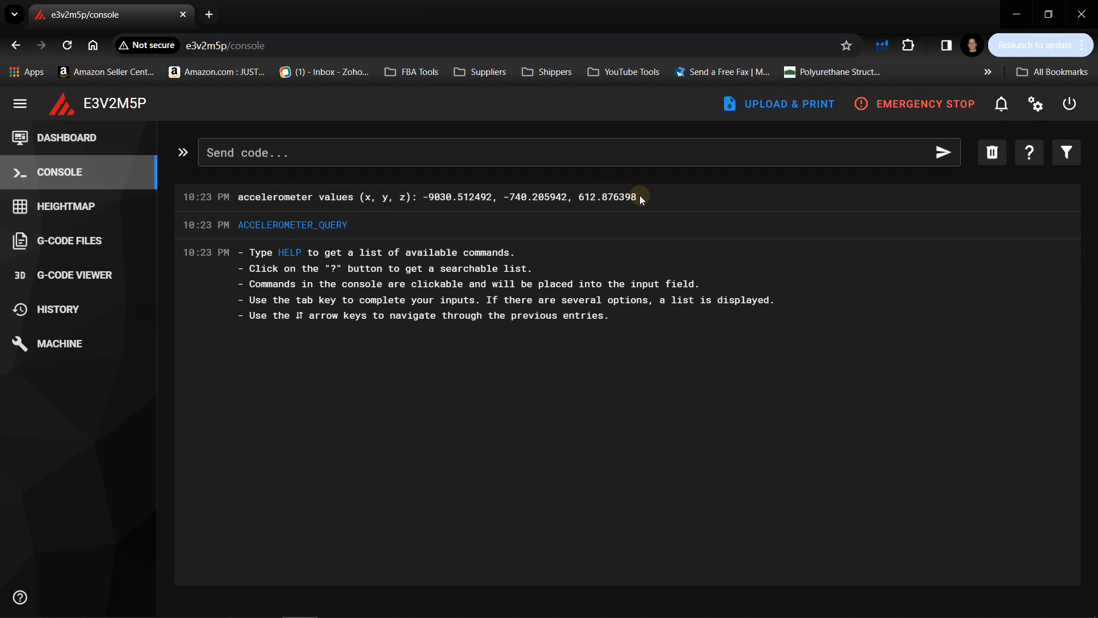
pyautogui.moveTo(642, 199); pyautogui.dragTo(241, 209)
pyautogui.click(643, 199)
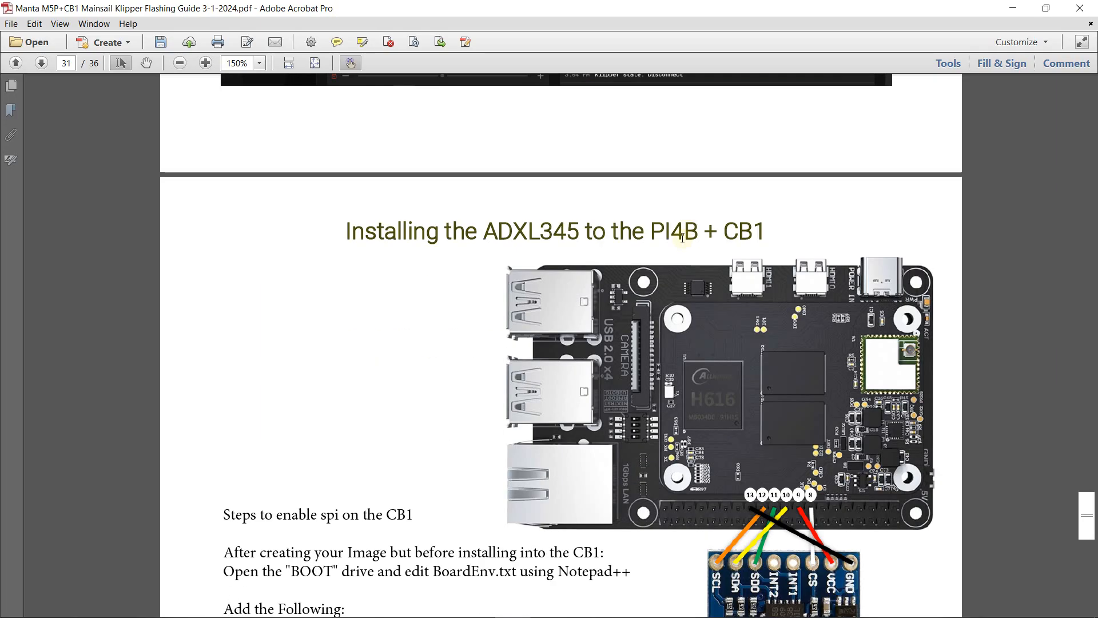
# - Examine the guide's page 31 section on installing the ADXL345 to the PI4B + CB1 and enabling SPI
pyautogui.scroll(-2, 560, 343)
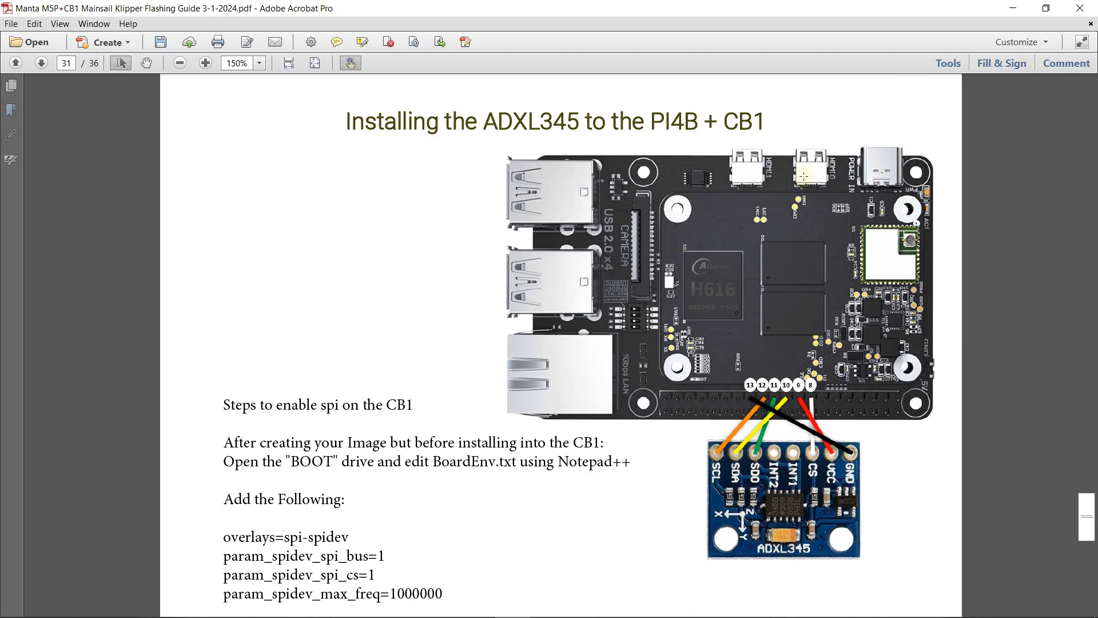